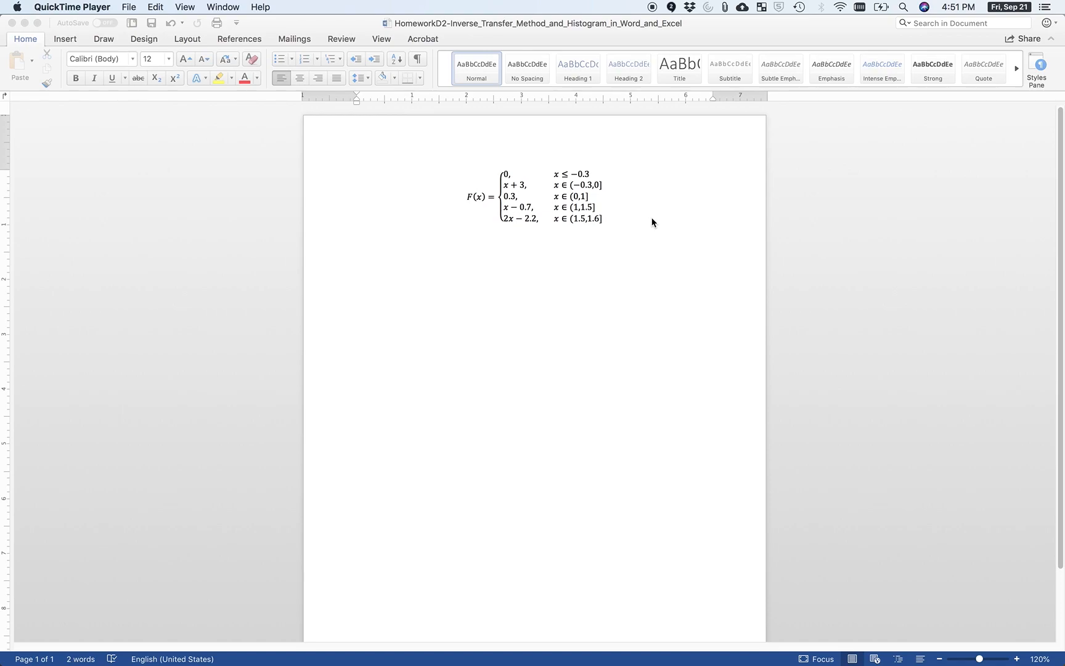
Save the homework document containing the piecewise F(x) equation
left_click(542, 212)
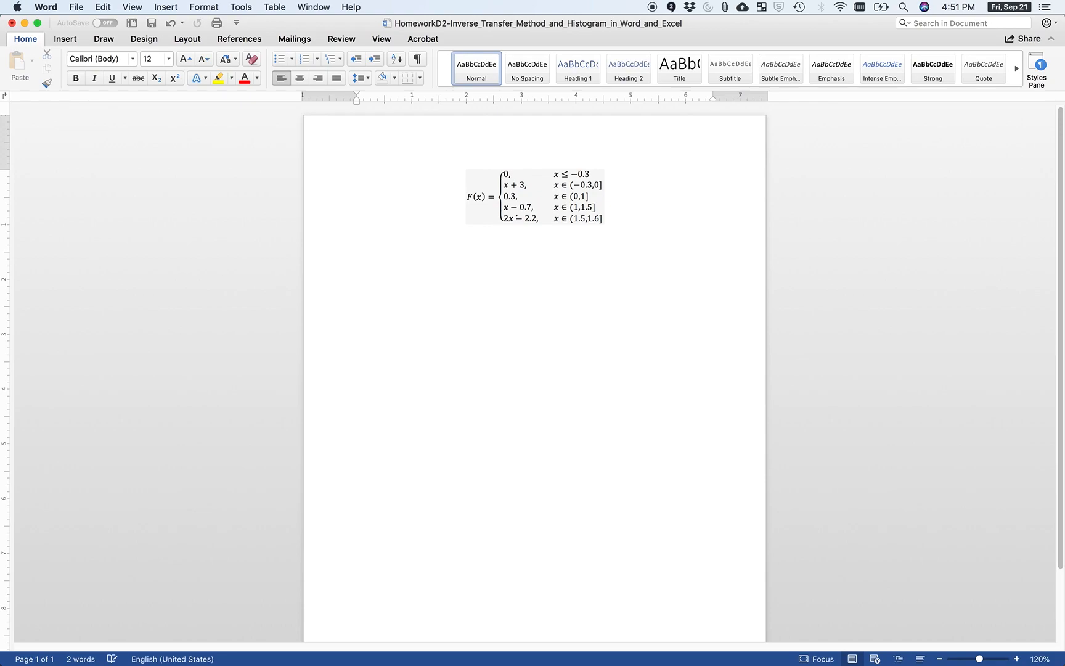
key("super+s")
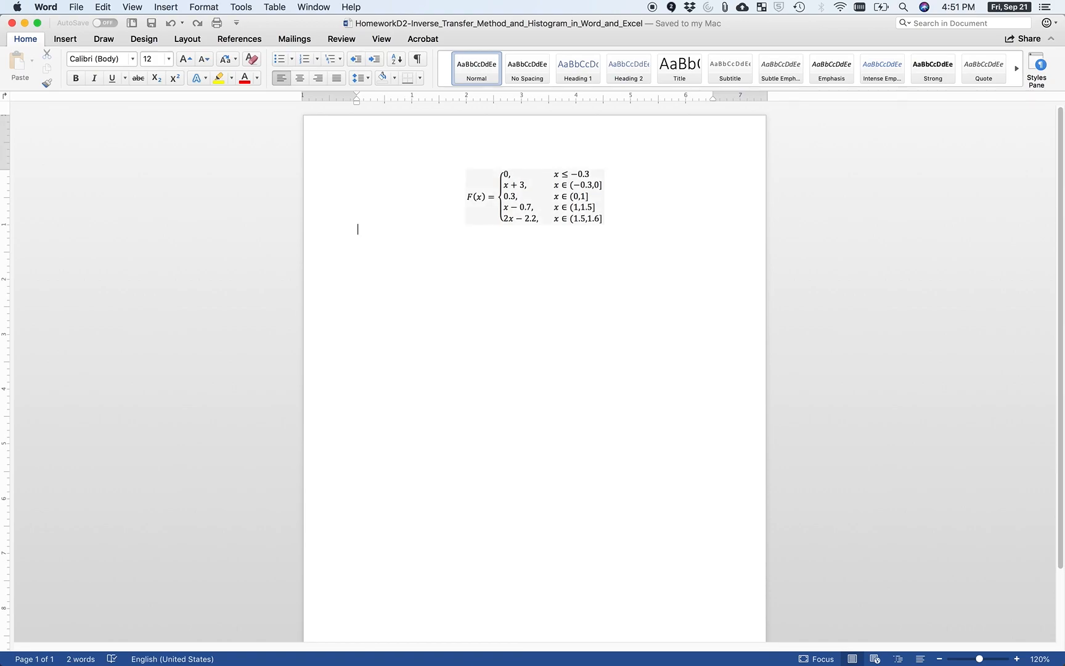
left_click(98, 38)
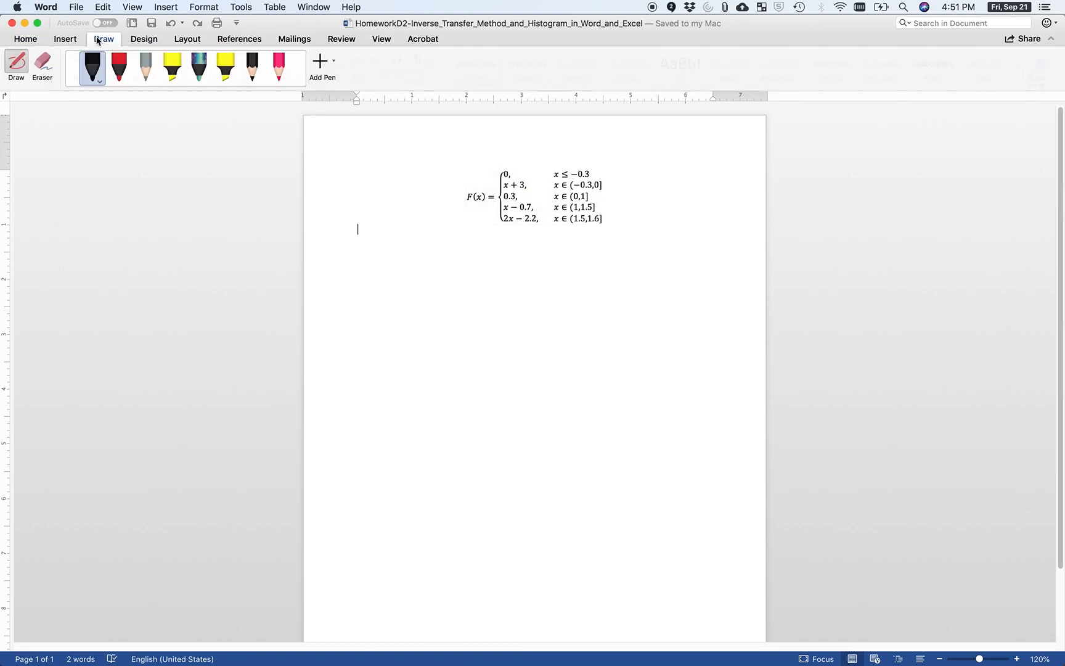
left_click(92, 68)
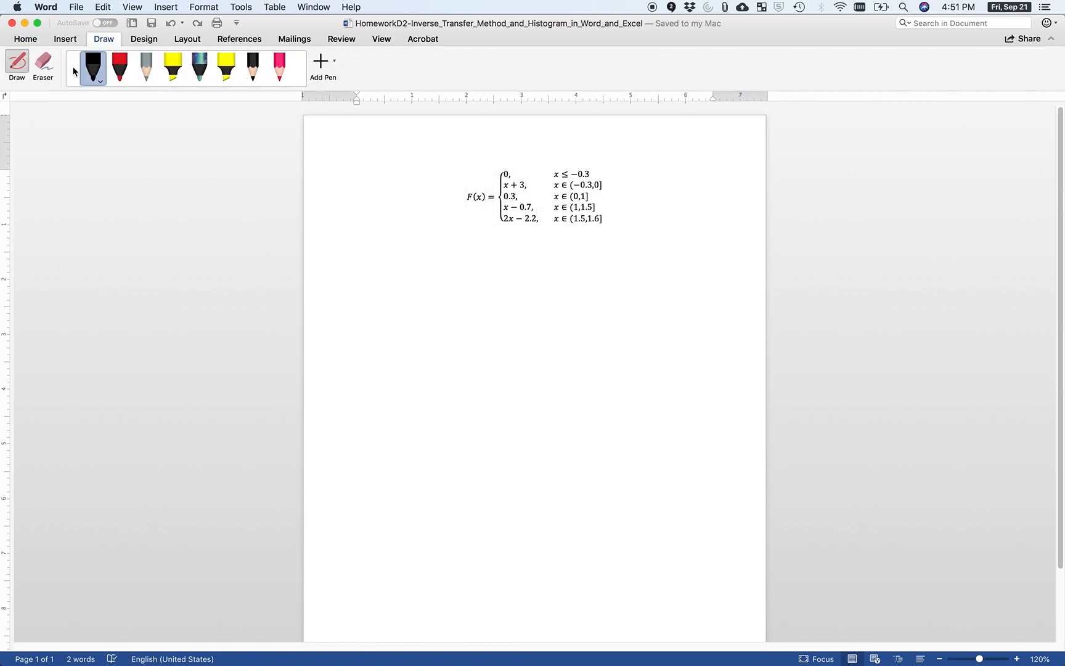
left_click(16, 71)
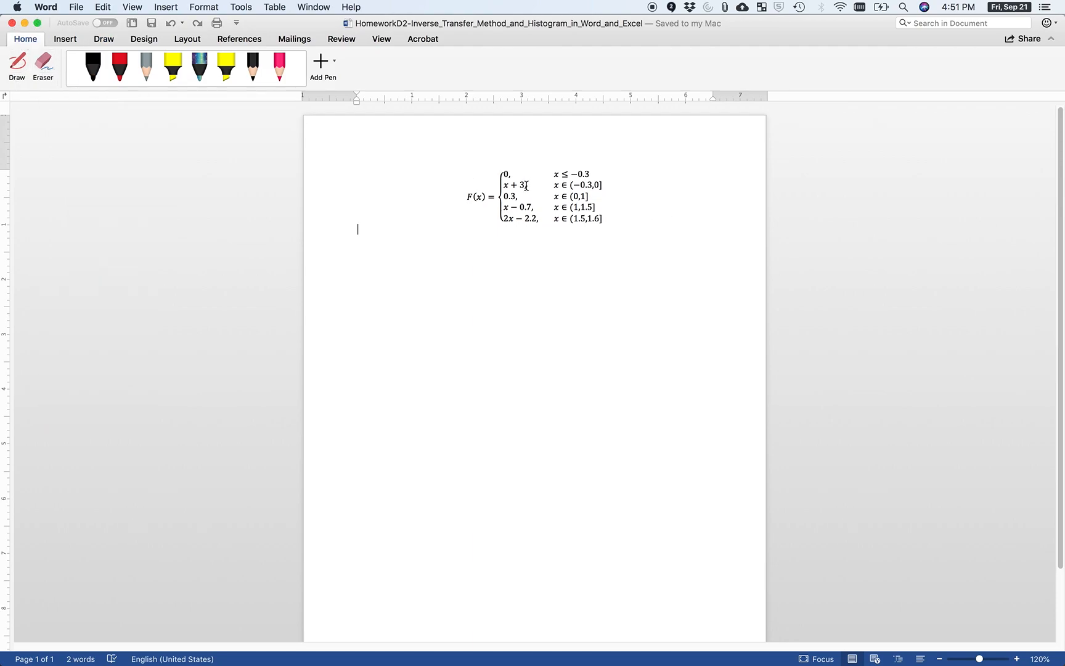
Add a sixth case to the end of the piecewise F(x) equation, reading 1, x > 1.6
left_click(531, 219)
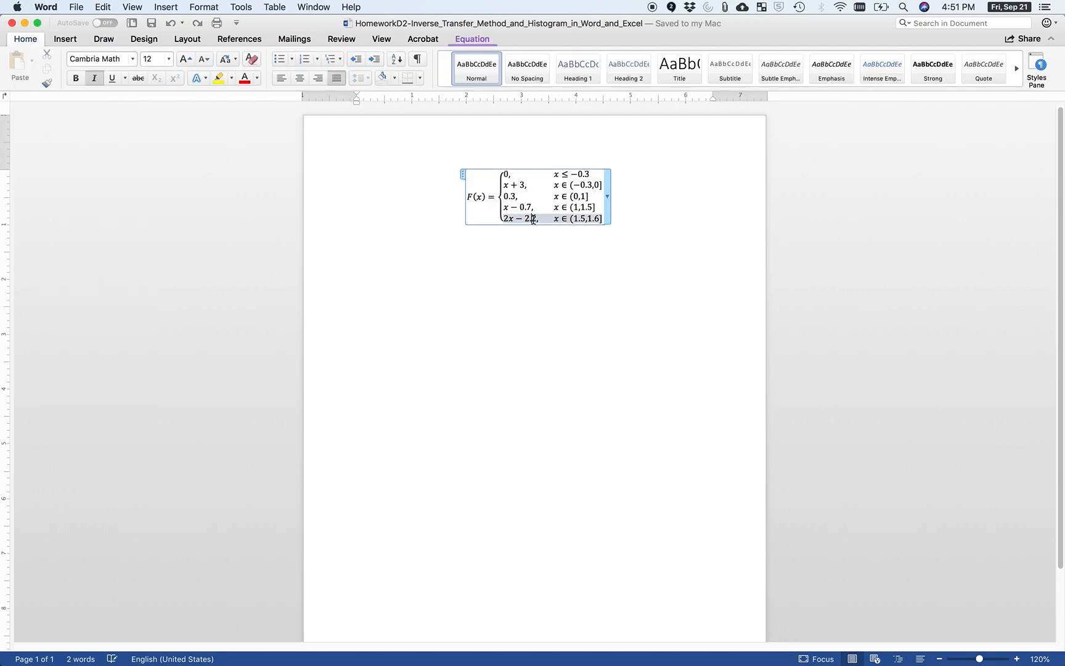
right_click(532, 218)
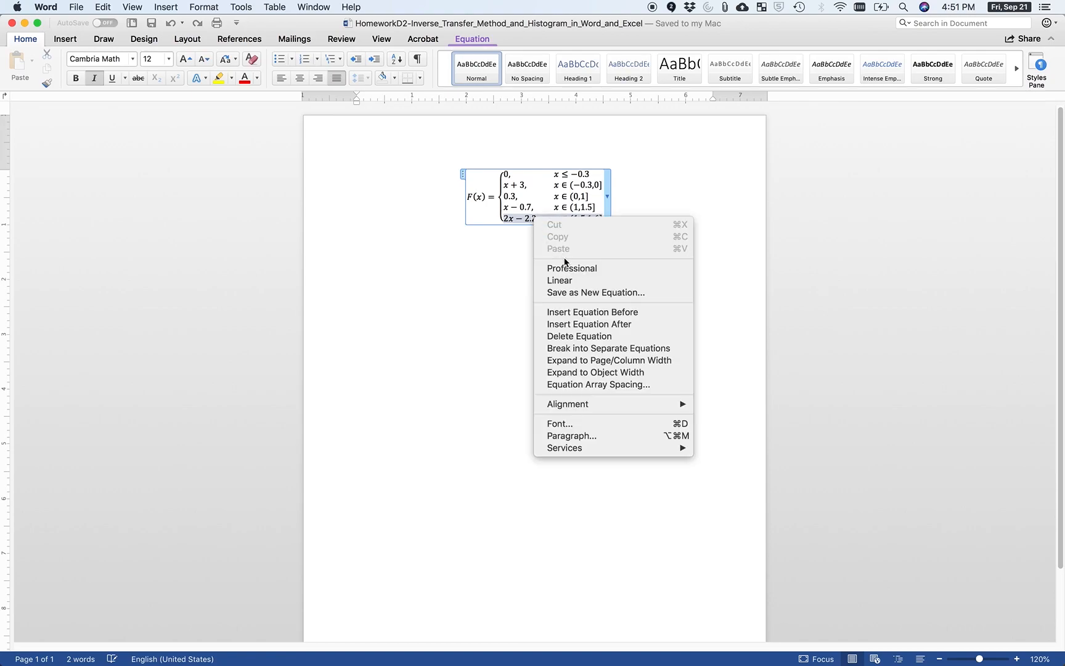
left_click(593, 324)
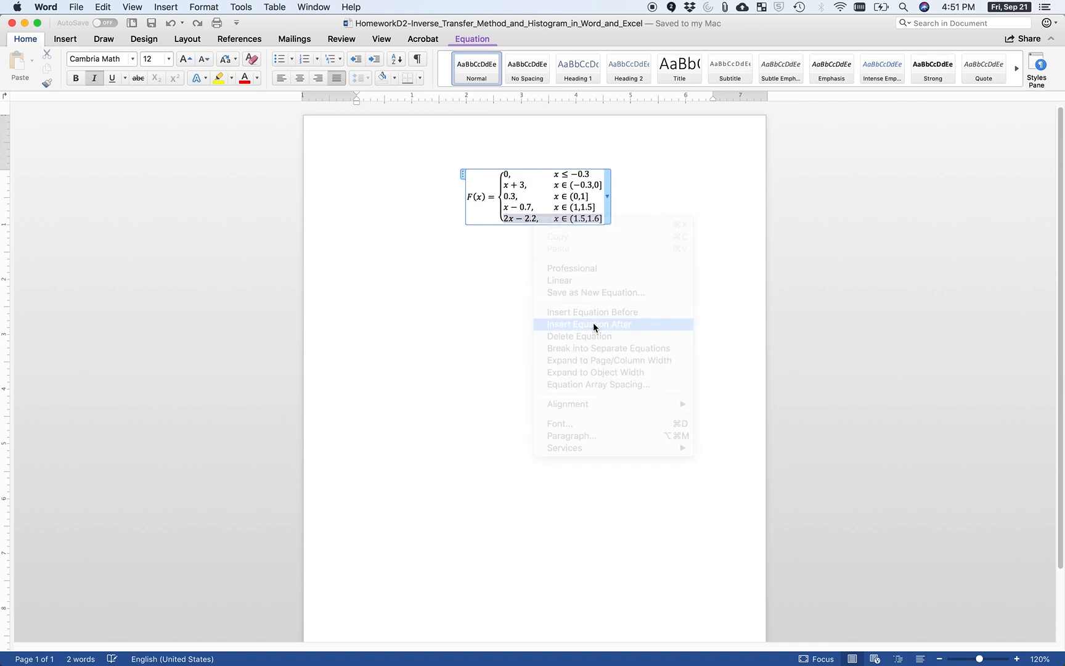
left_click(522, 230)
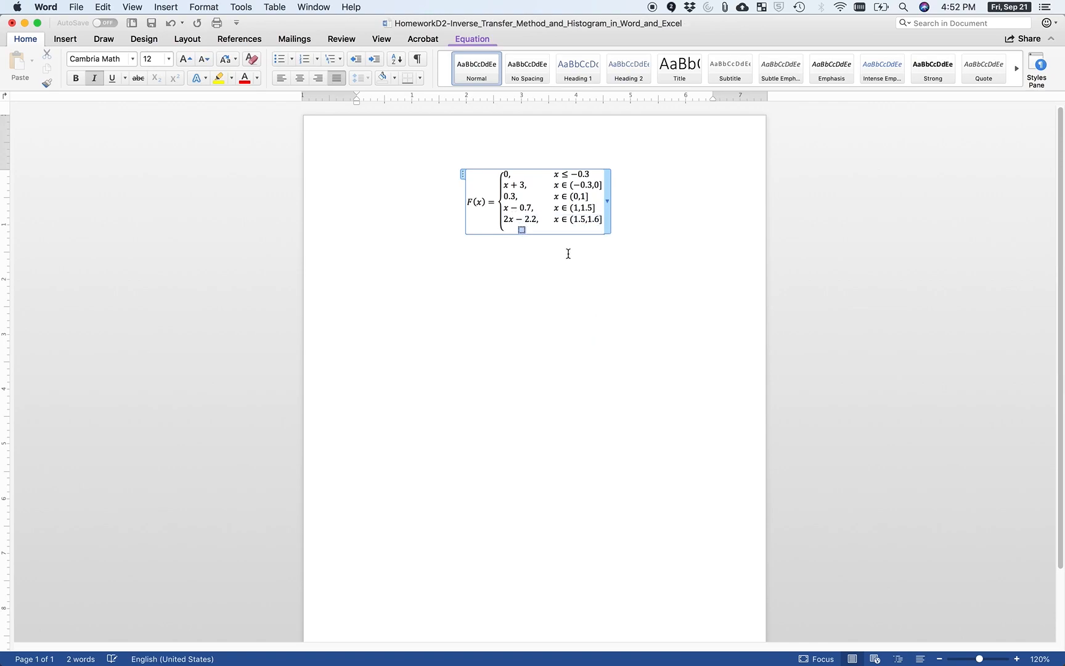
type("1,")
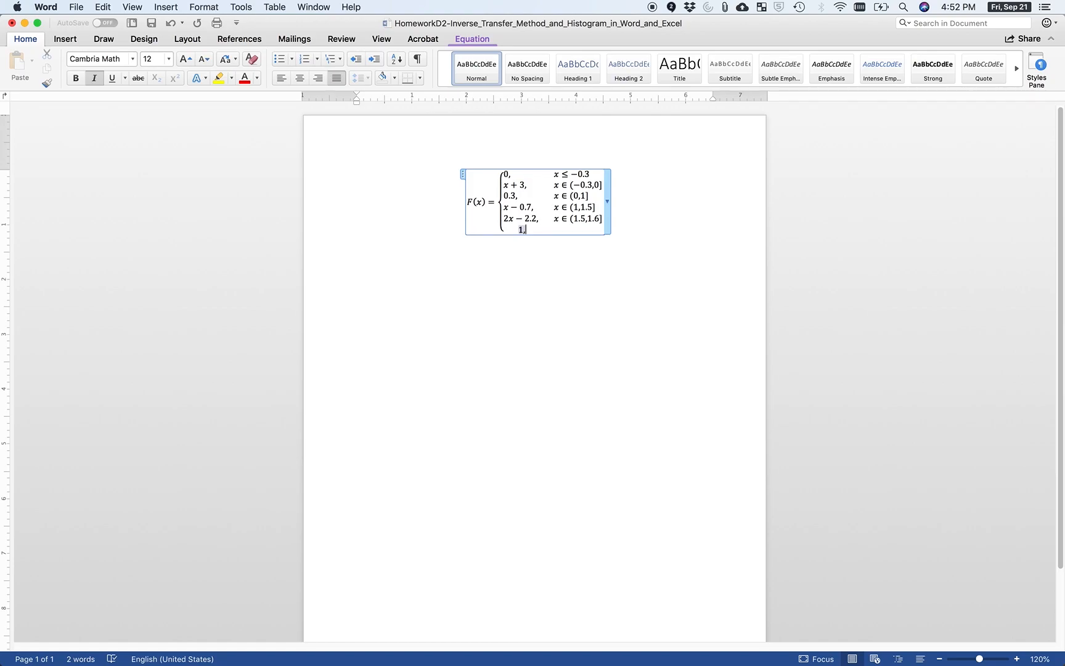
type("x > 1.6")
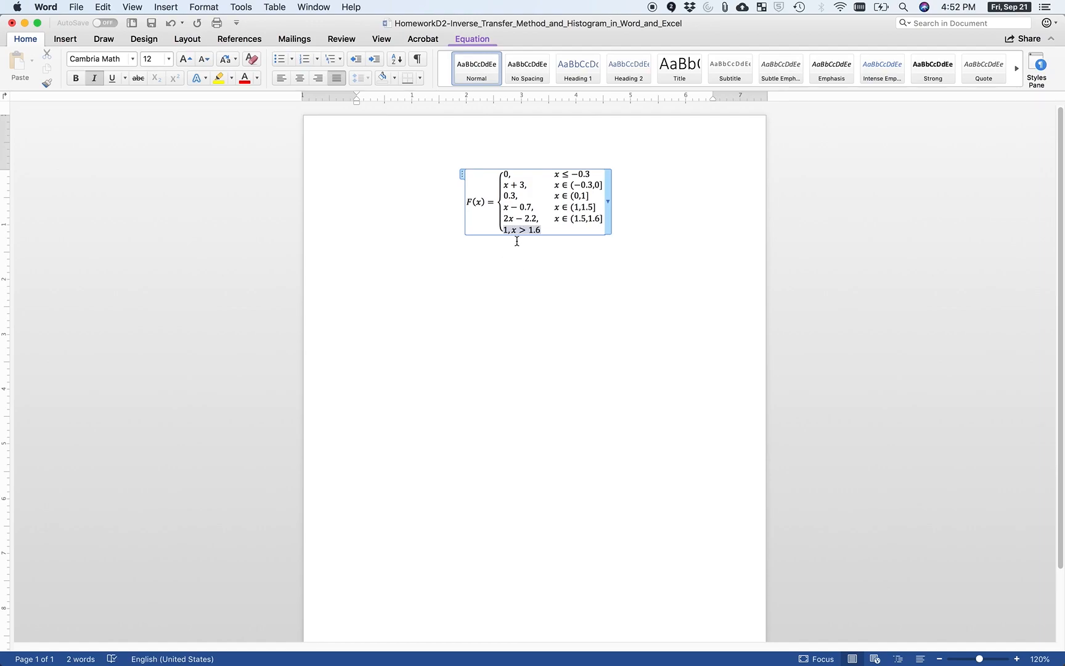
Align the value and condition of the new last case in F(x) with the columns of the cases above
left_click(510, 231)
type("&")
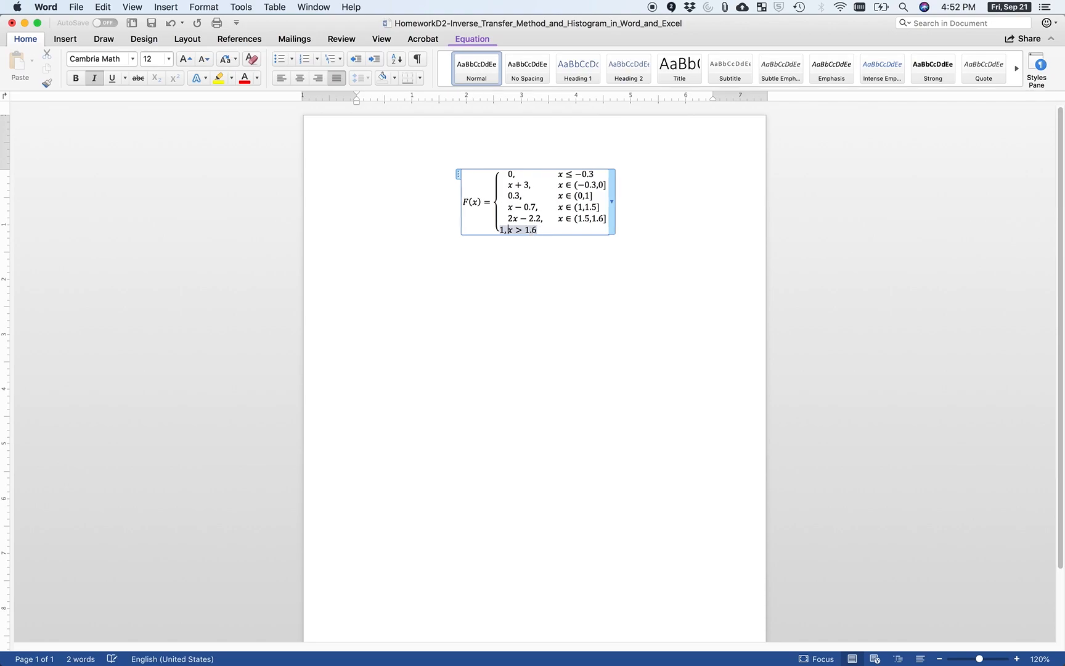
left_click(500, 229)
type("&")
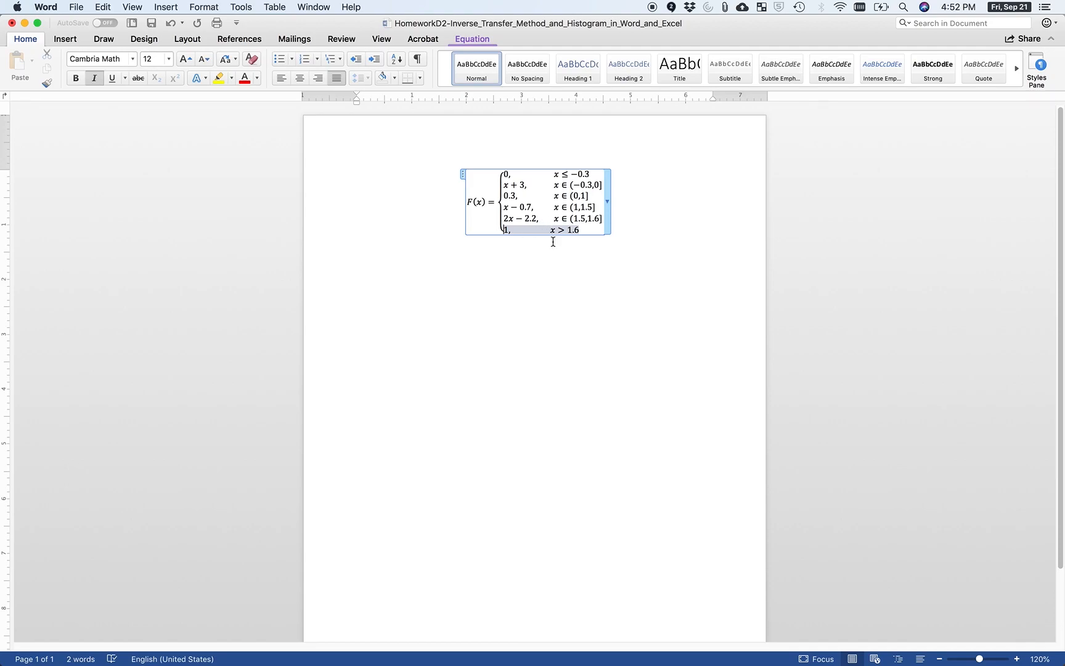
left_click(549, 232)
left_click(550, 231)
left_click(627, 237)
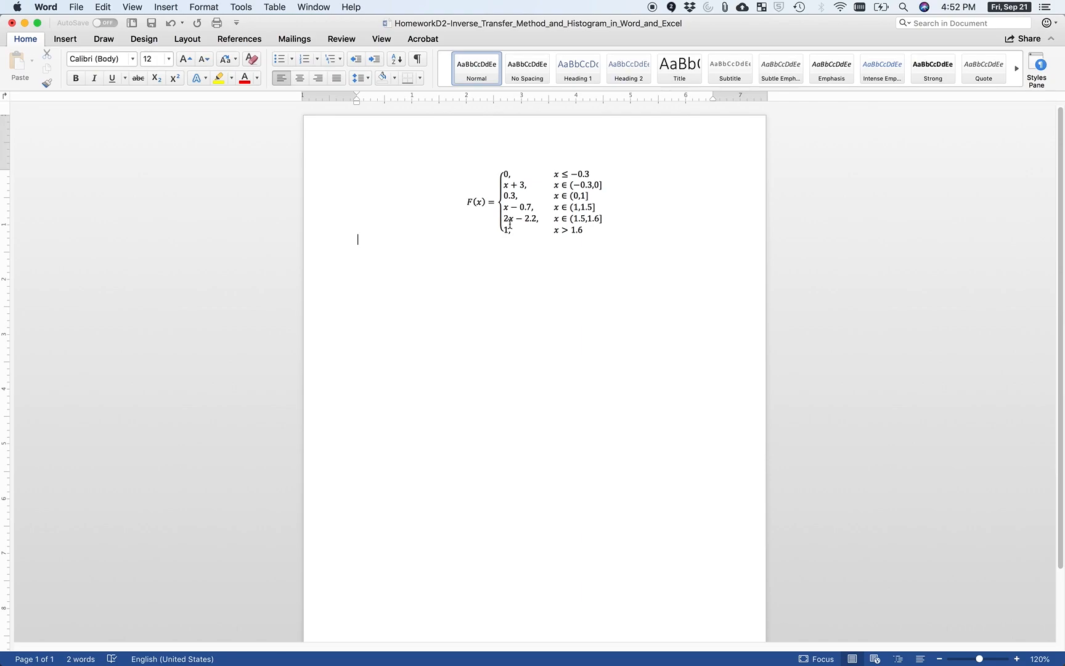
left_click(512, 219)
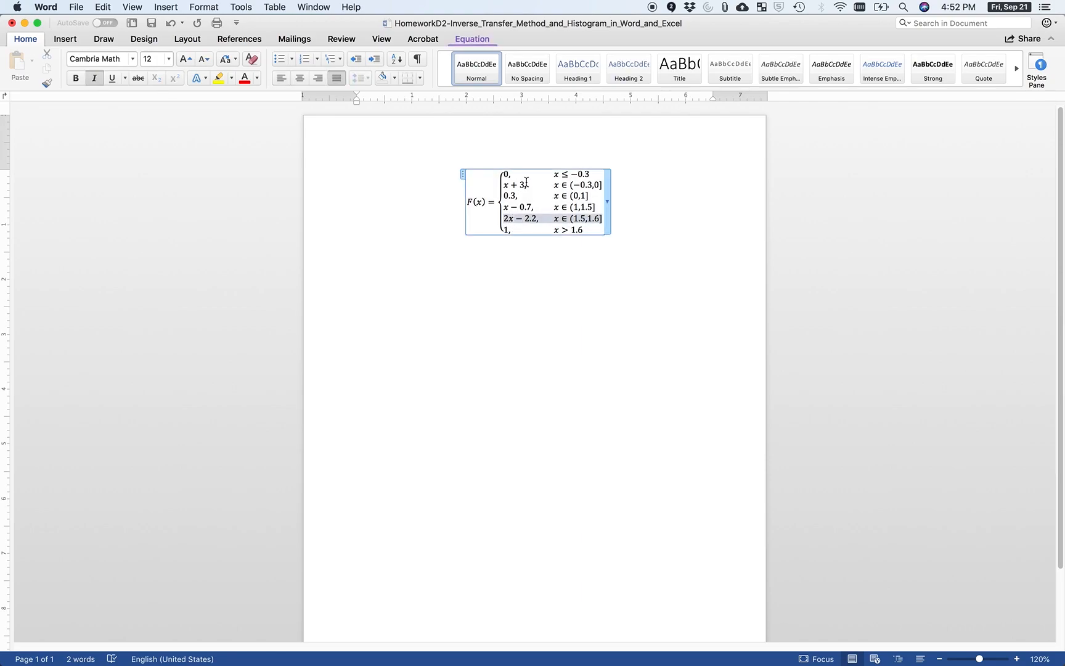
left_click(556, 302)
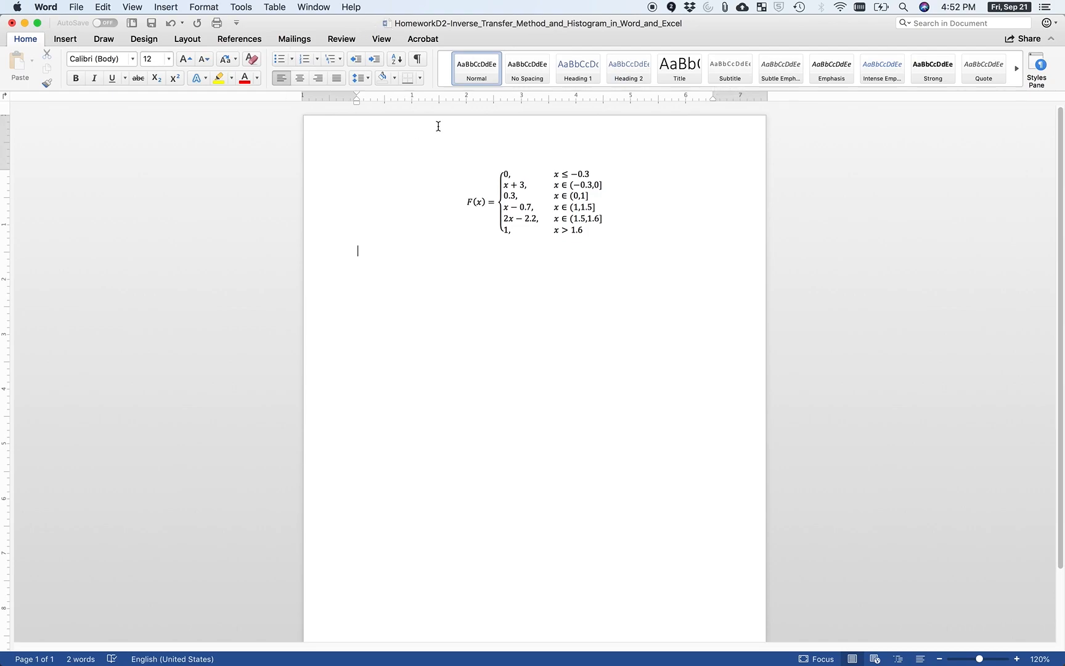
key("ctrl+equal")
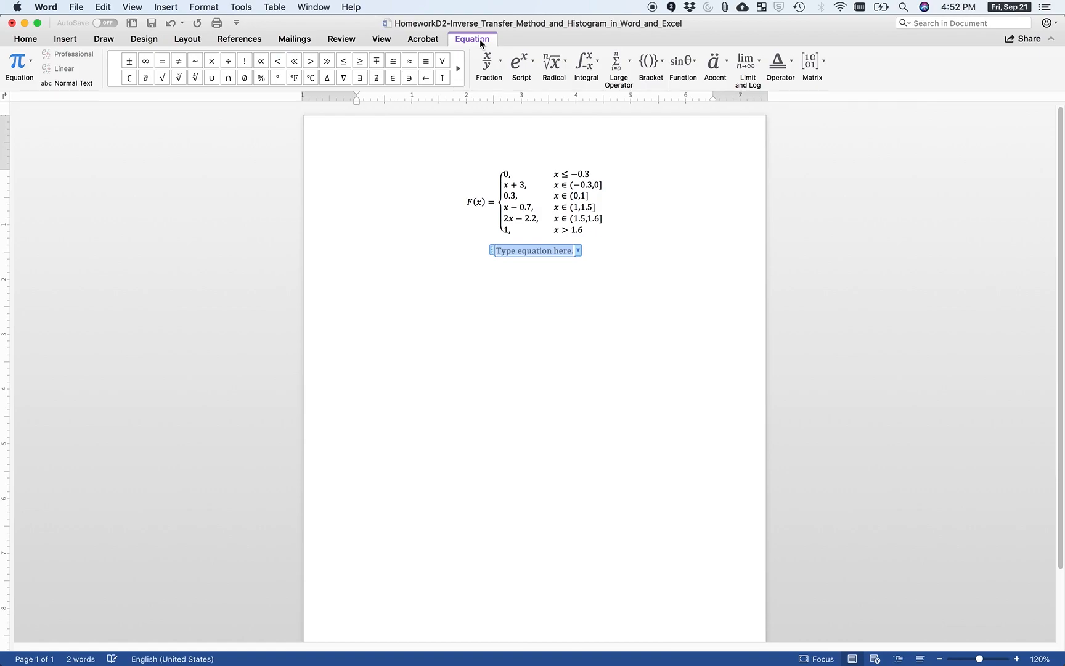
left_click(662, 66)
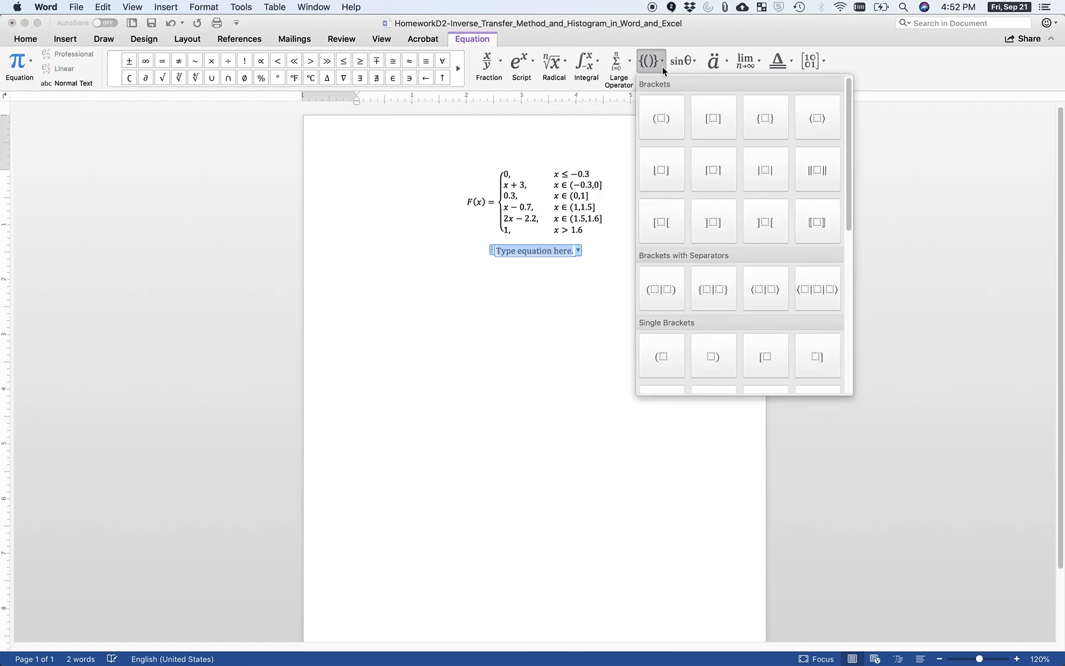
scroll(678, 297, "down", 5)
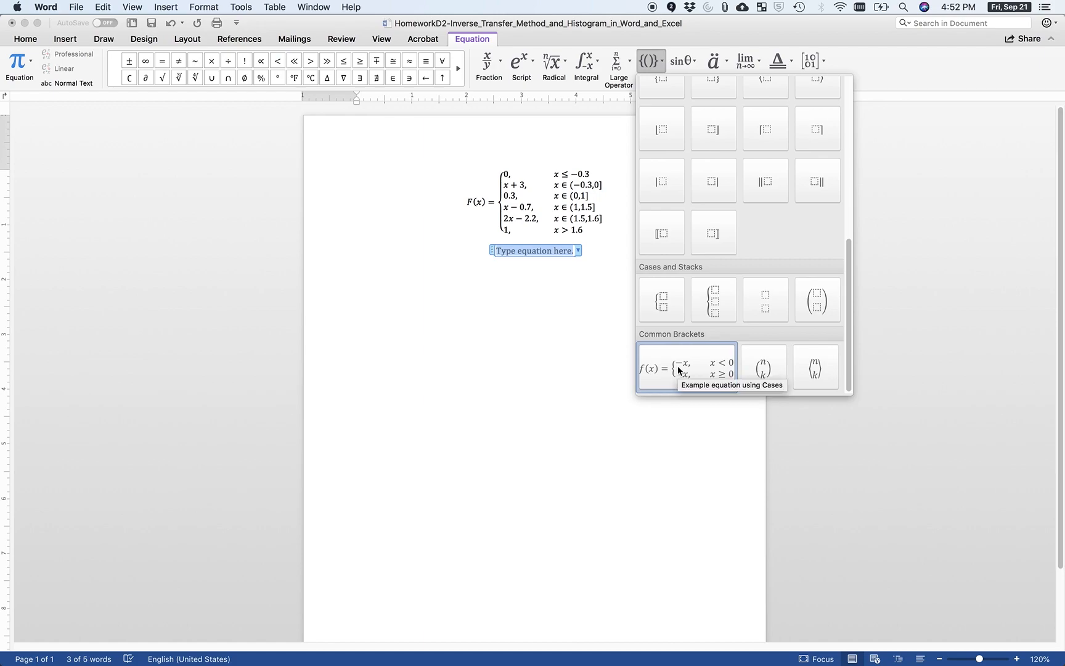
left_click(527, 218)
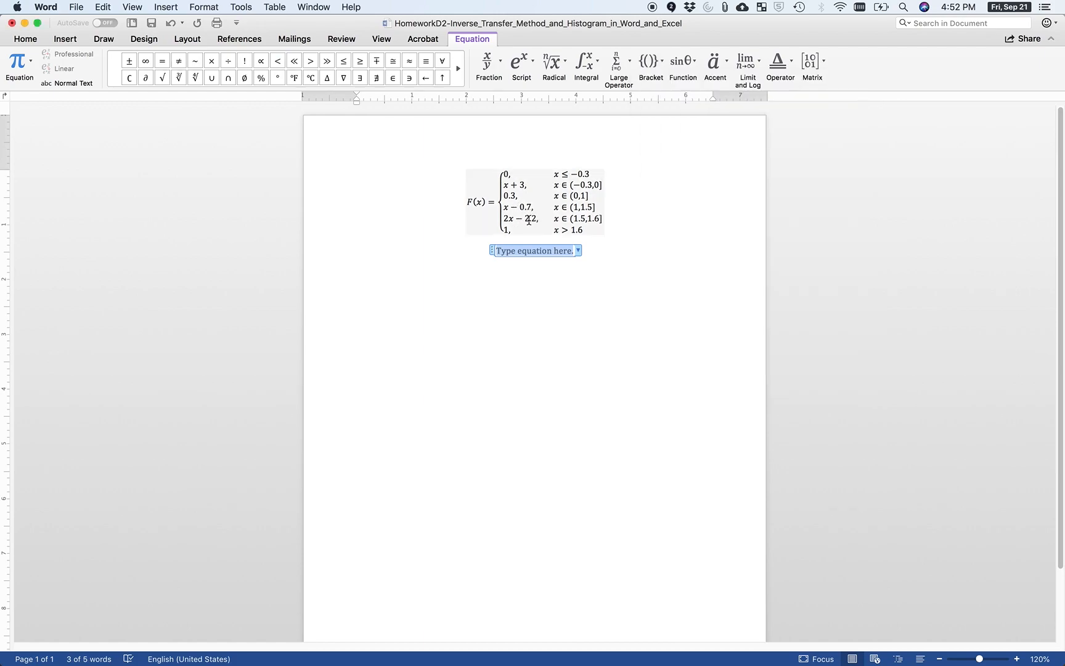
right_click(528, 219)
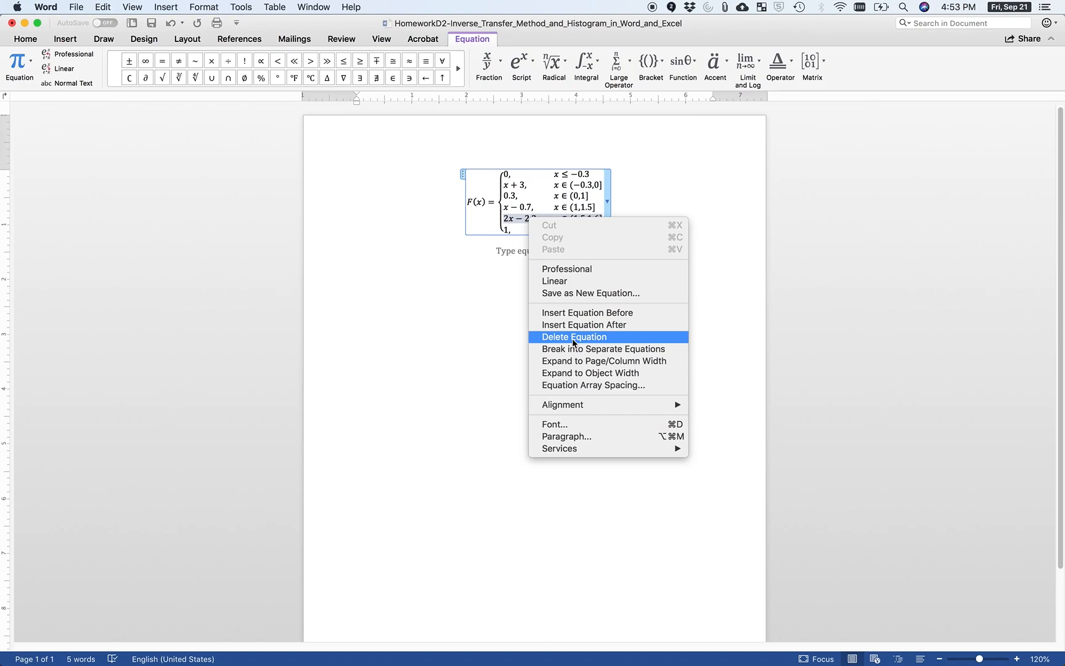
left_click(513, 249)
left_click(523, 249)
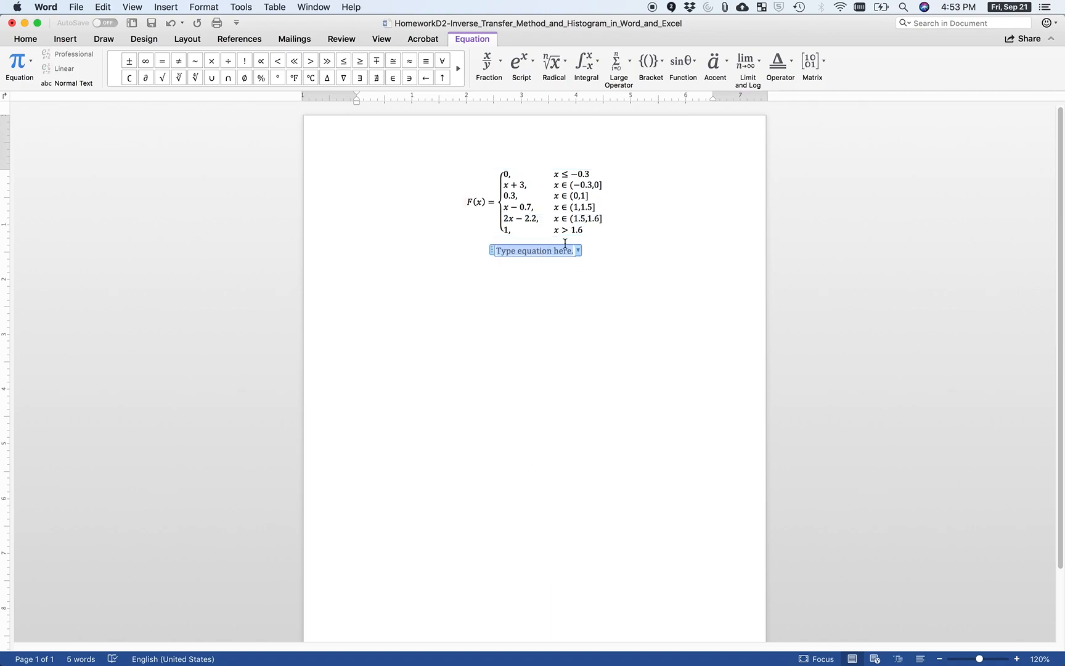
left_click(571, 256)
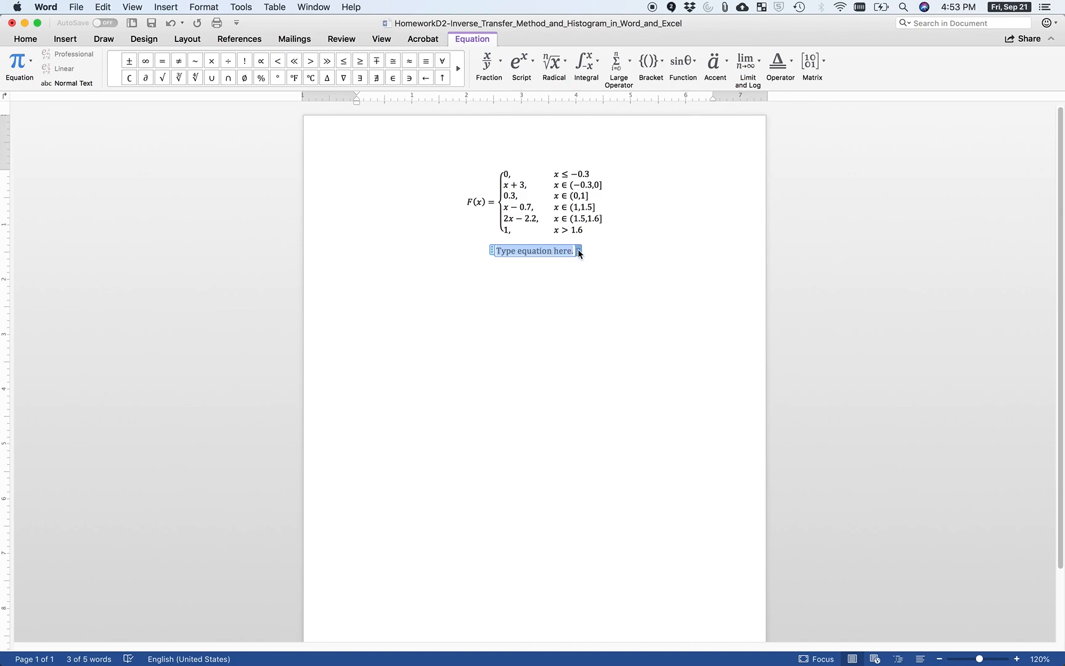
left_click_drag(594, 246, 512, 256)
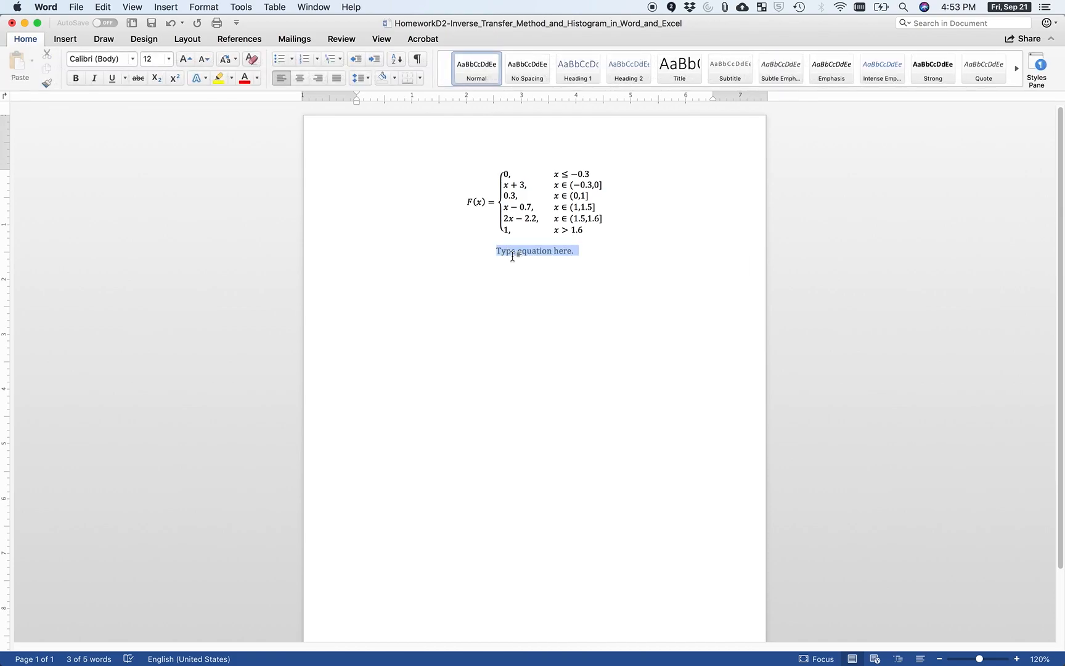
key("BackSpace")
Duplicate the complete piecewise F(x) equation onto the line below the original
left_click(494, 189)
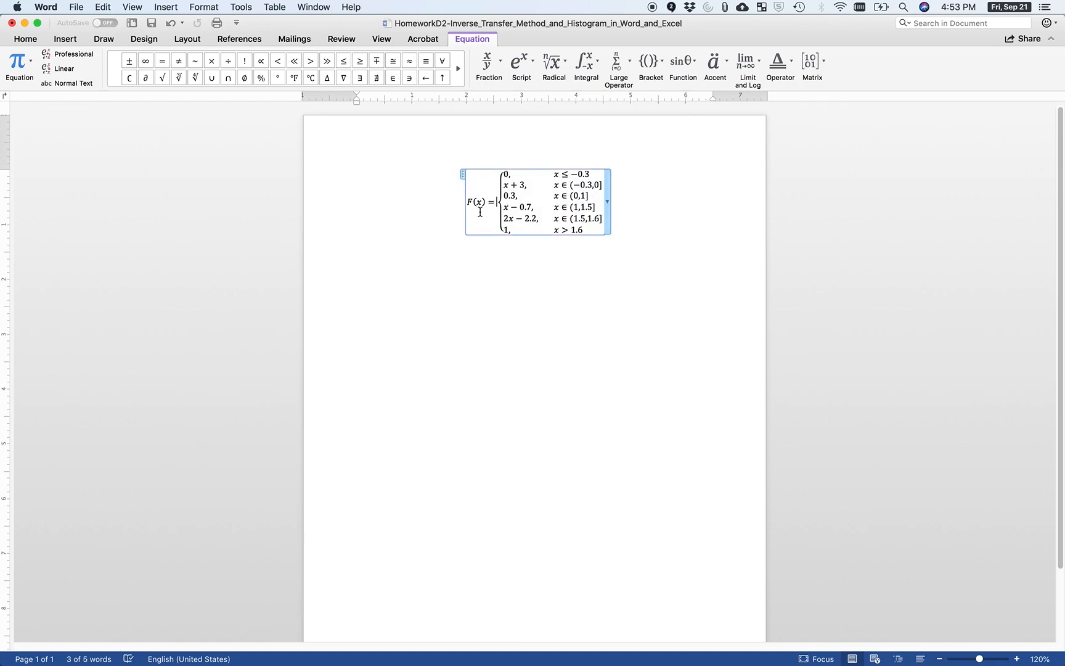
left_click_drag(463, 203, 573, 233)
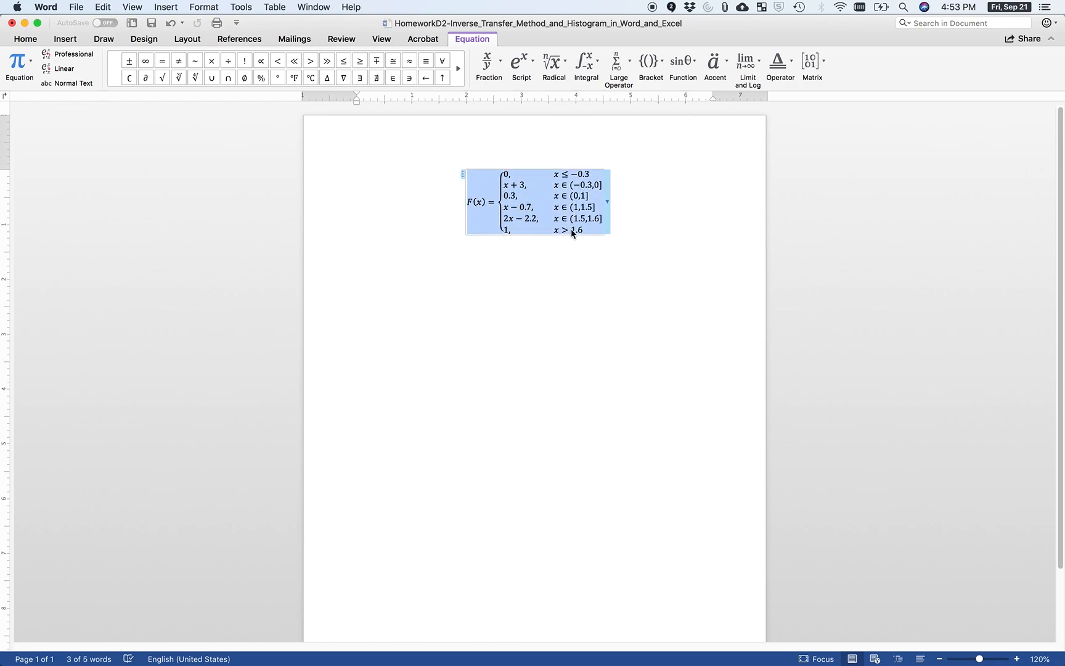
left_click(612, 249)
key("cmd+v")
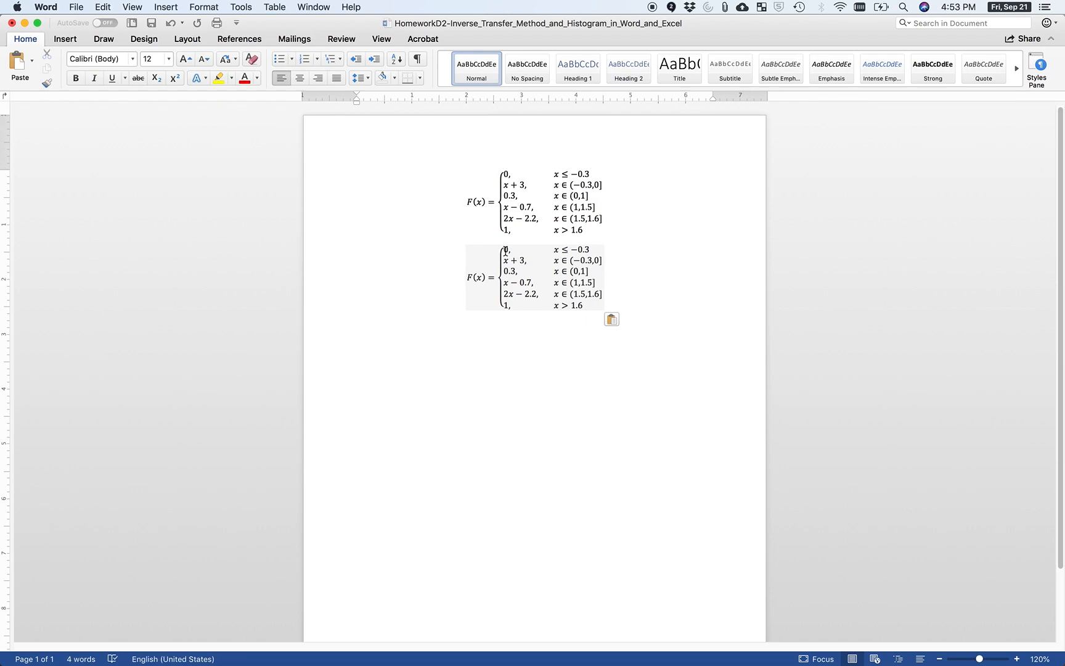
Rename the function in the duplicated equation to F^-1(R), with -1 as a superscript
left_click(471, 278)
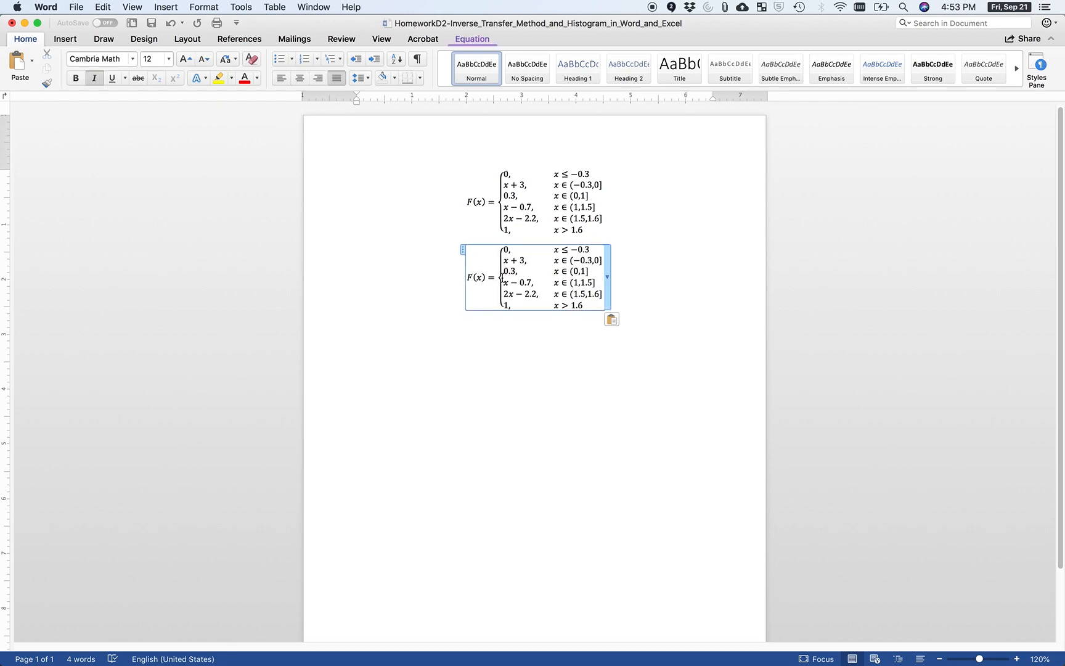
type("^")
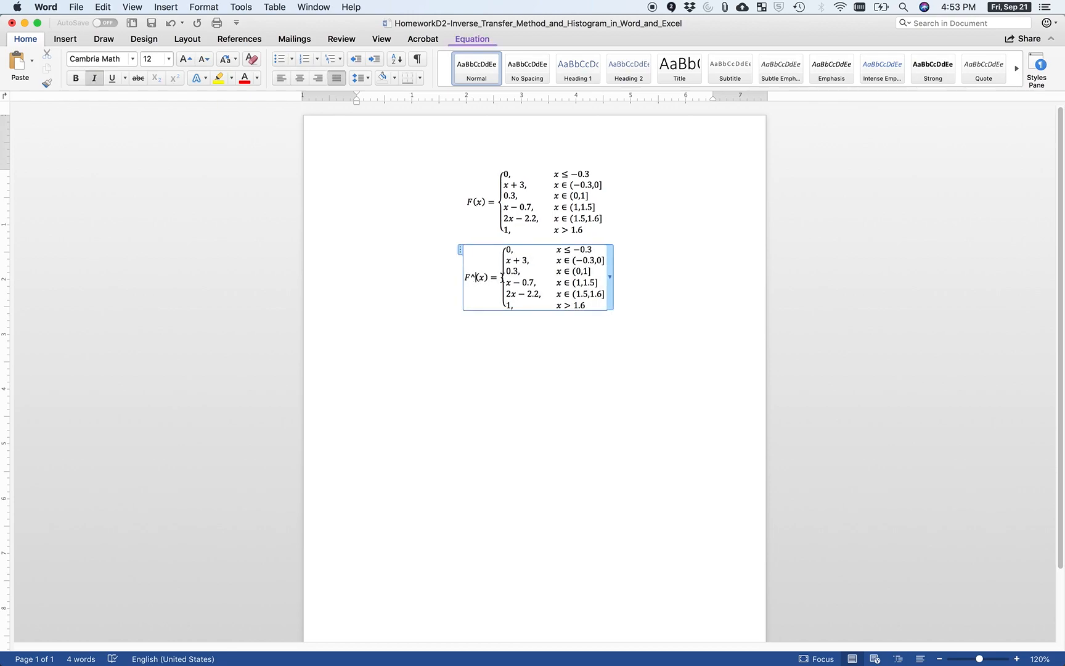
type("-1")
key("space")
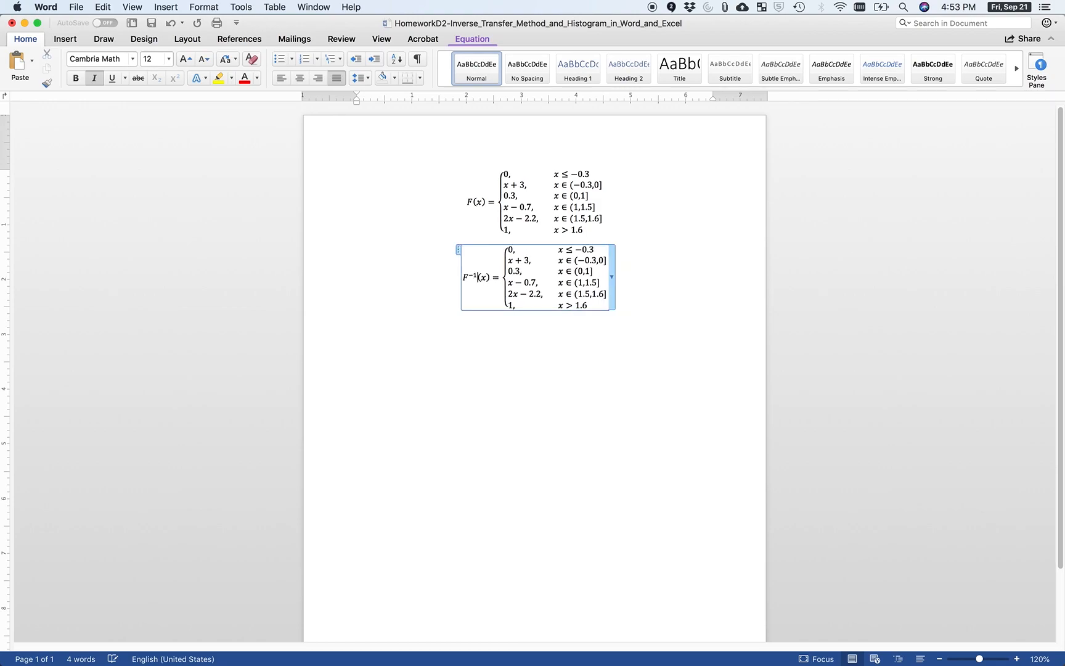
left_click(485, 278)
key("BackSpace")
type("R")
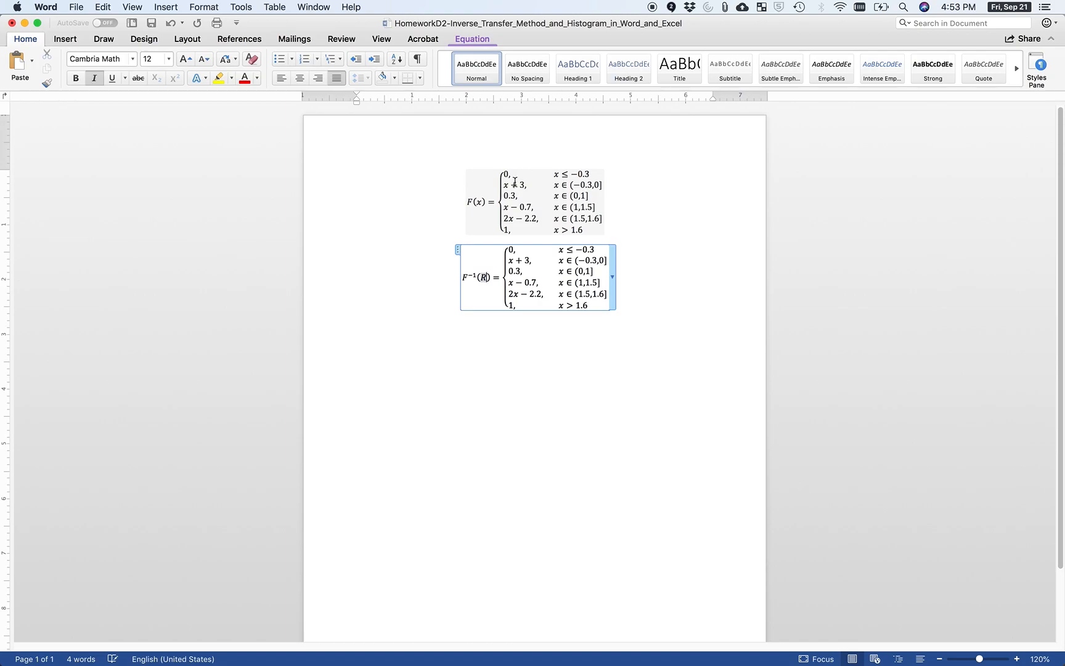
Delete the first case (0, x ≤ −0.3) from F^-1(R) and change the x + 3 case's interval to [−0.3,0]
double_click(509, 250)
left_click_drag(509, 250, 588, 250)
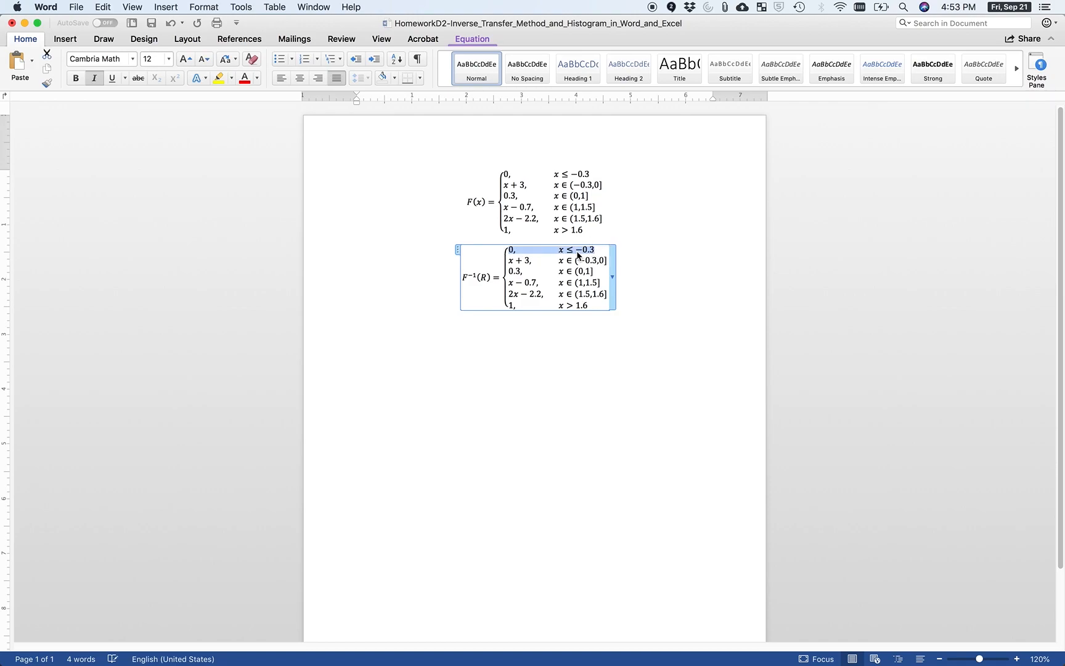
right_click(577, 254)
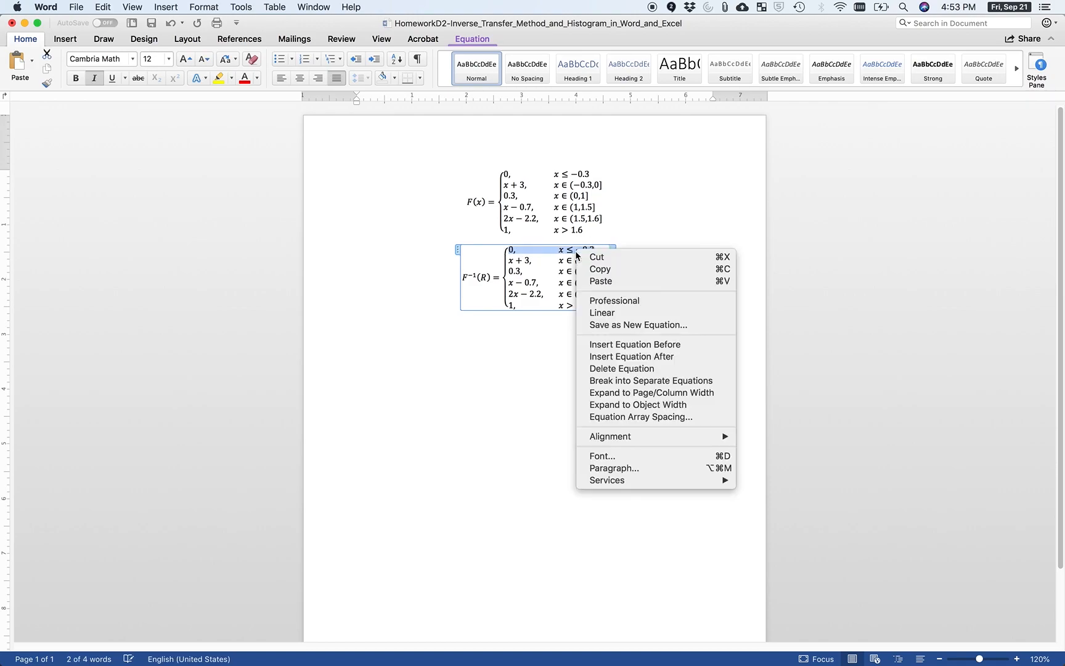
left_click(593, 368)
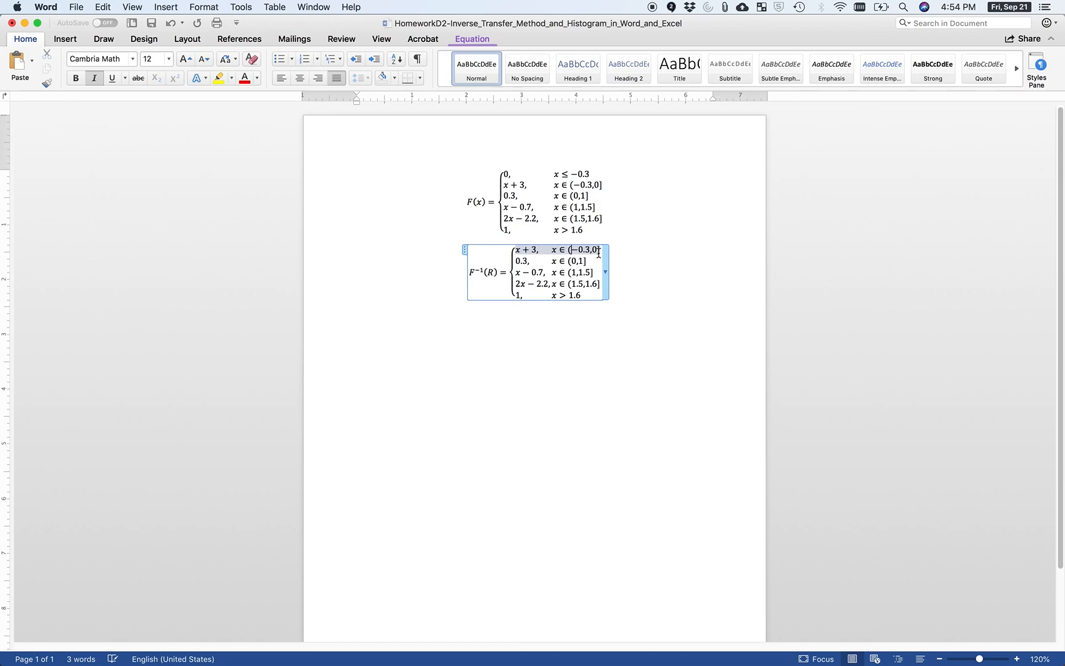
key("BackSpace")
type("[")
Delete the constant cases 0.3 for (0,1] and 1 for x > 1.6 from the piecewise F^-1(R)
left_click_drag(516, 261, 576, 261)
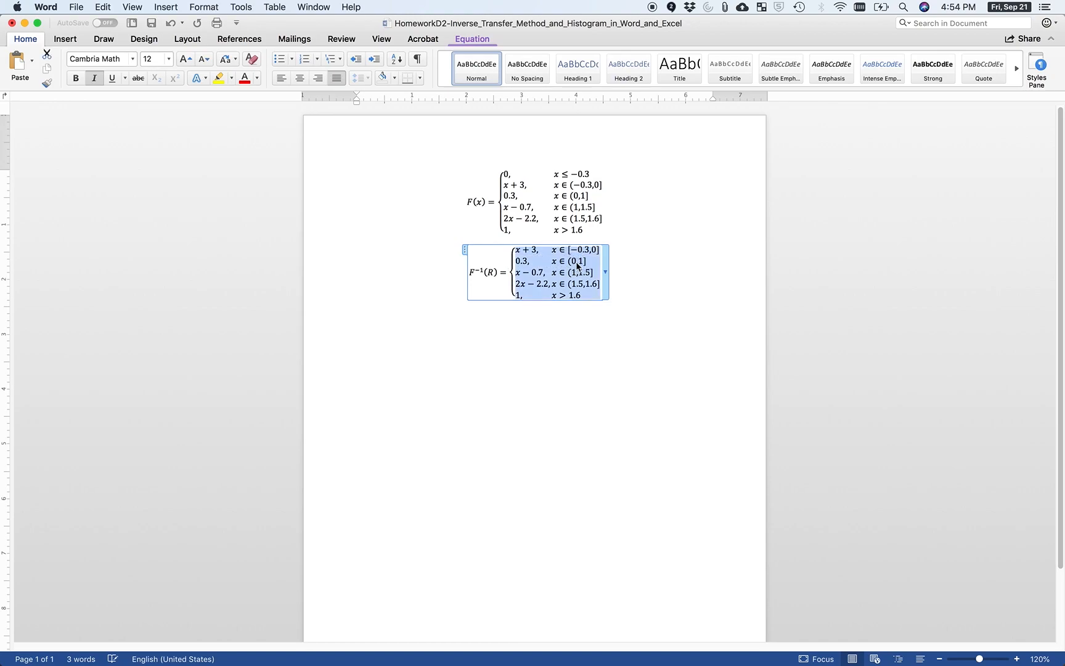
left_click(576, 261)
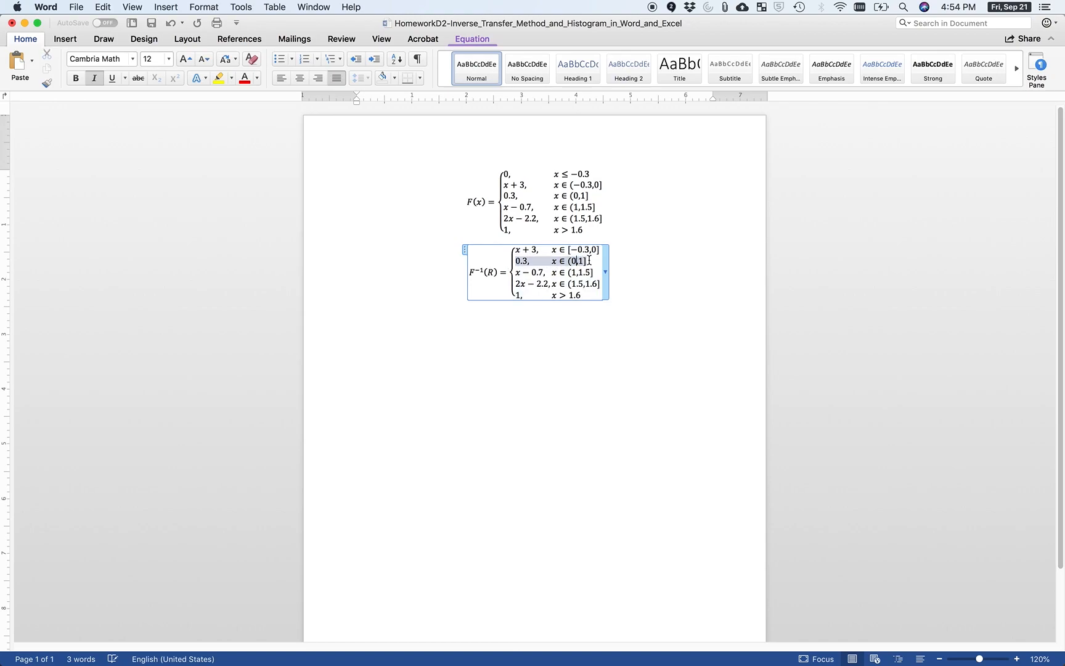
right_click(572, 261)
left_click(613, 380)
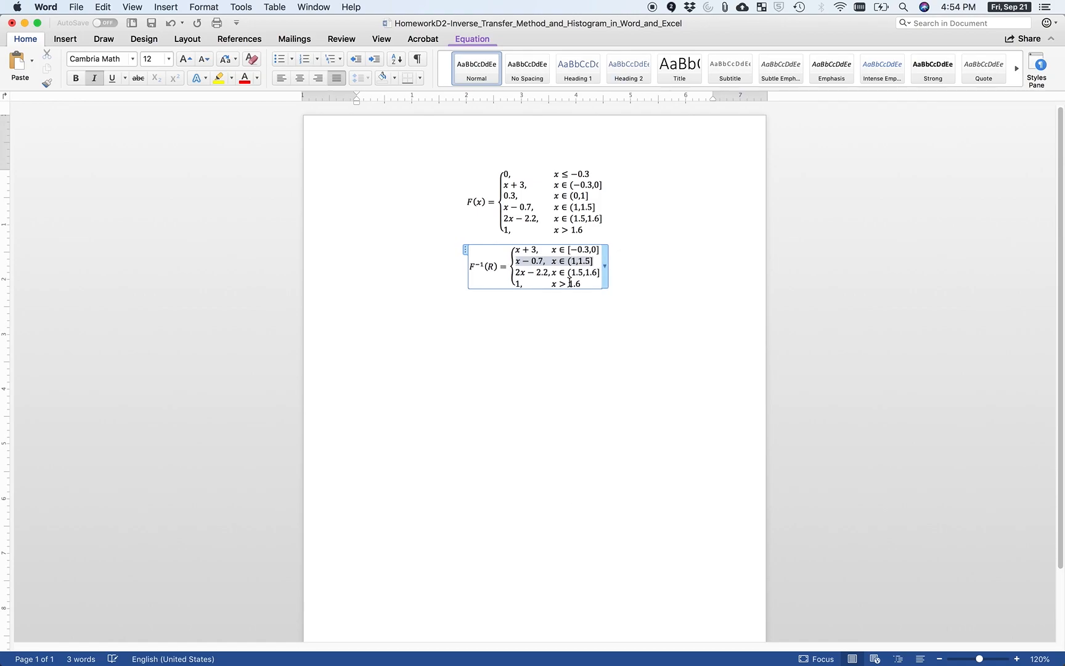
left_click(568, 283)
right_click(568, 283)
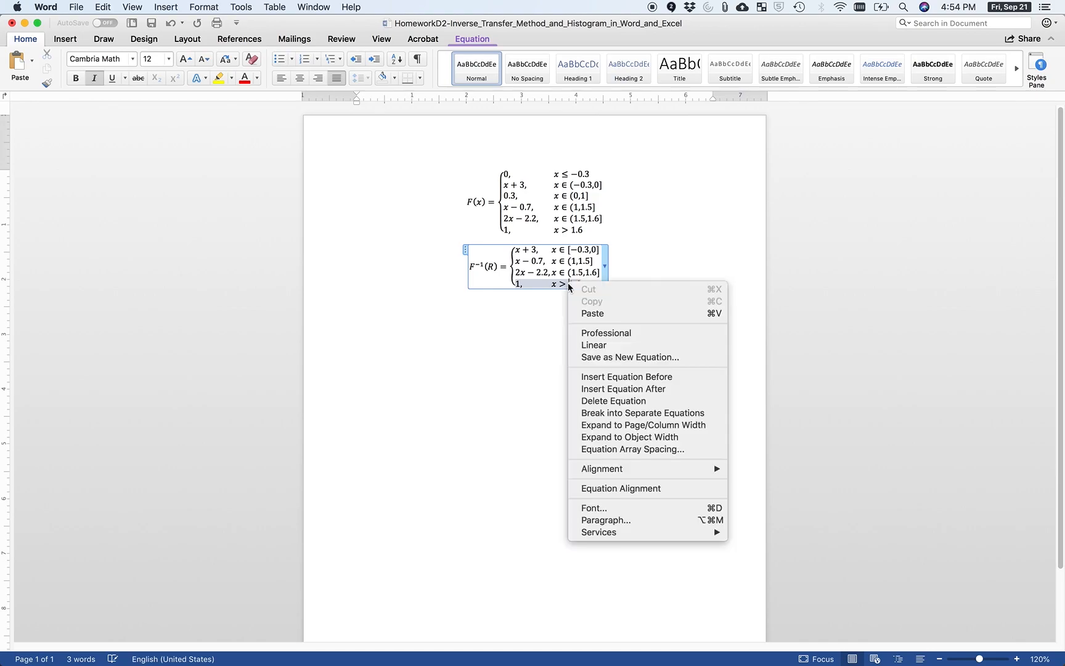
left_click(615, 402)
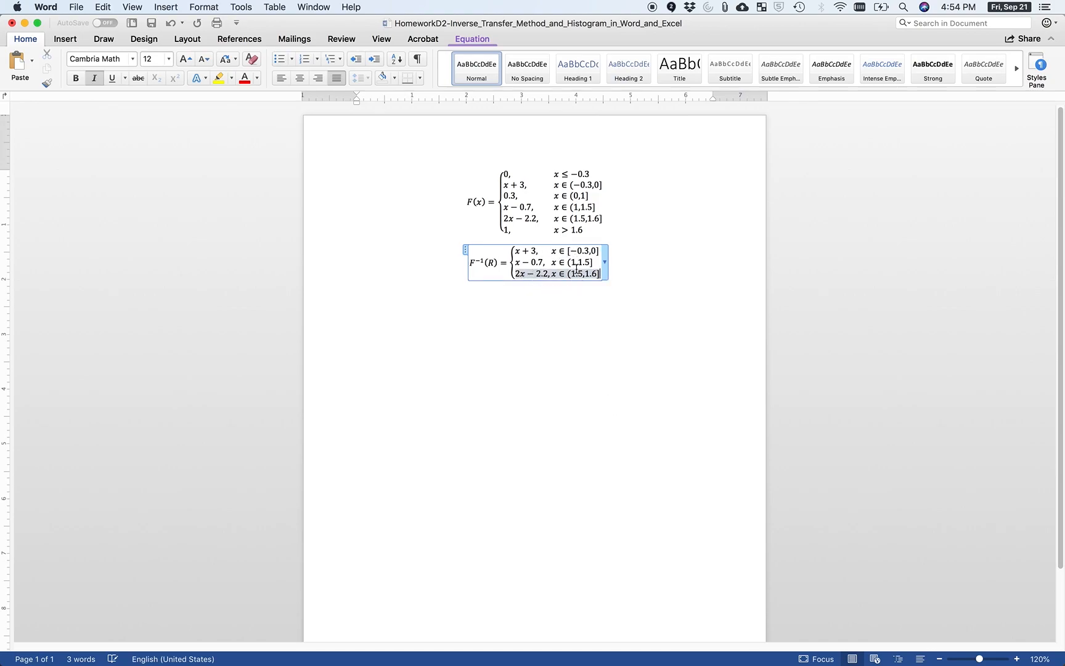
Correct the x + 3 case to x + 0.3 in both F(x) and F^-1(R)
double_click(554, 251)
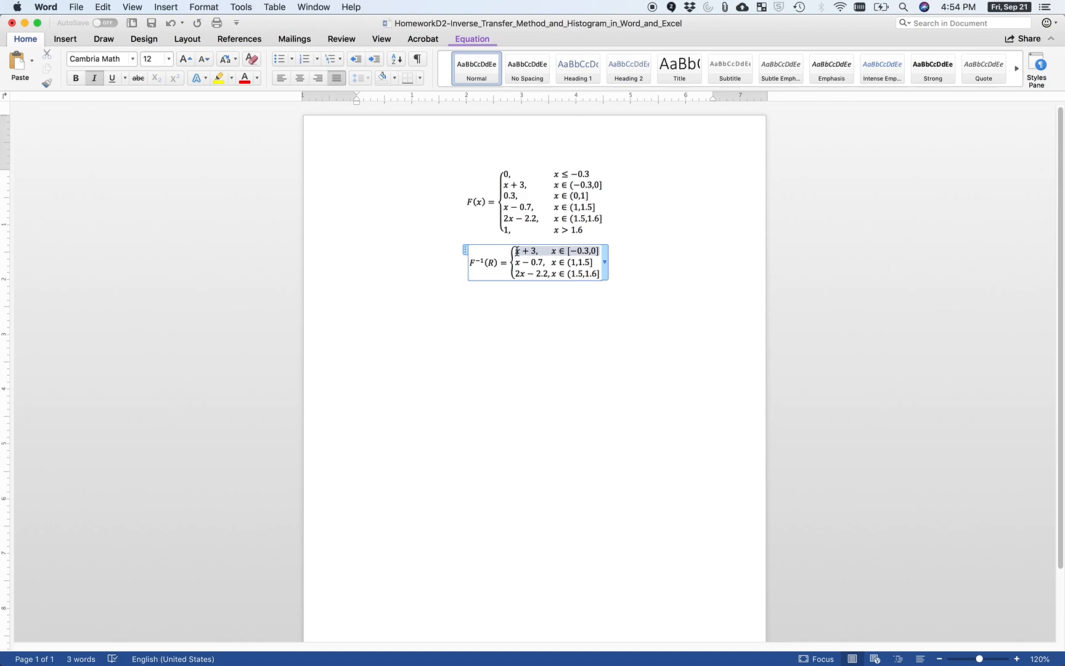
left_click(522, 185)
type("0.")
left_click(532, 251)
type("0.")
double_click(533, 252)
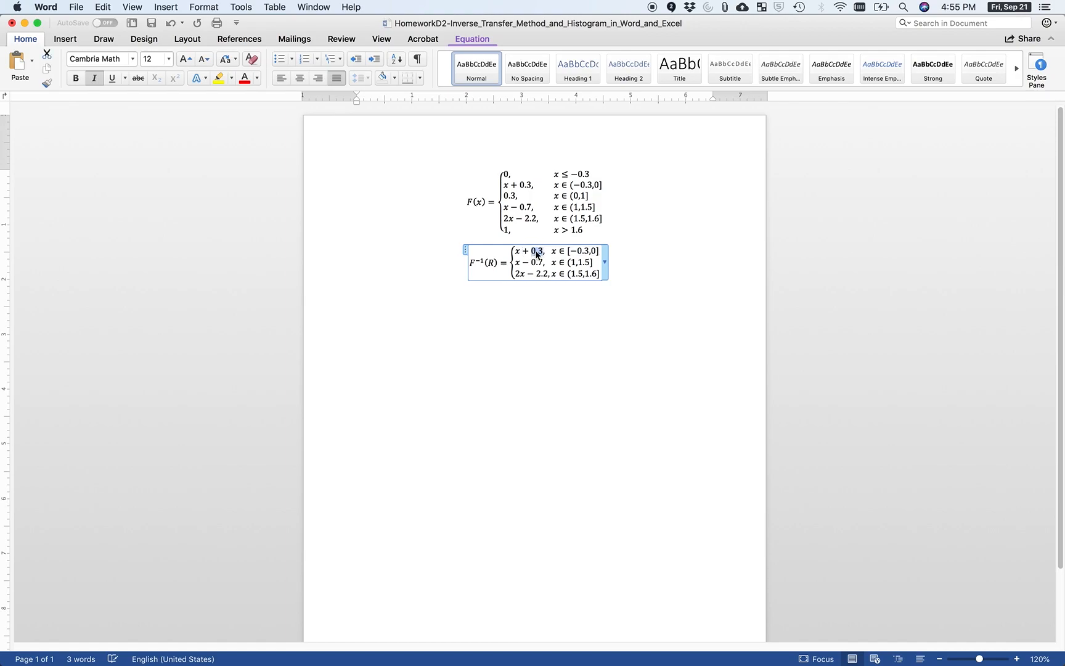
Change the condition of the first case in F^-1(R) to R ∈ [0,0.3]
left_click(577, 254)
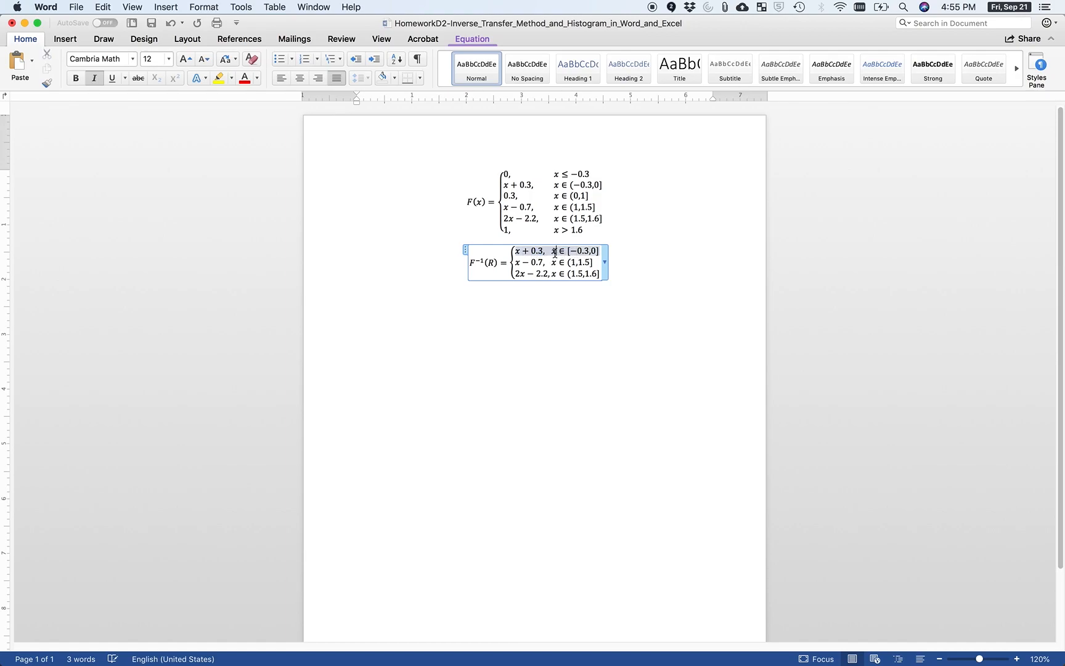
key("BackSpace")
type("R")
key("BackSpace")
key("BackSpace")
key("BackSpace")
key("BackSpace")
key("BackSpace")
type(",0.3")
Rewrite the expression of the first case in F^-1(R) as R − 0.3, keeping the comma after it
left_click_drag(521, 251, 541, 251)
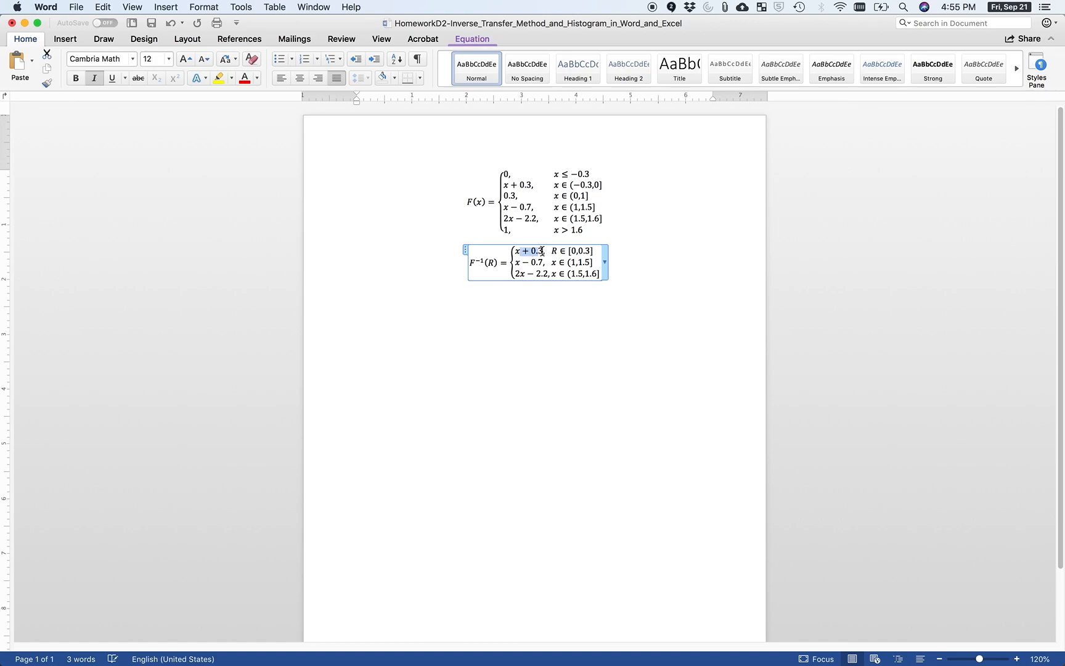
left_click(545, 251)
key("BackSpace")
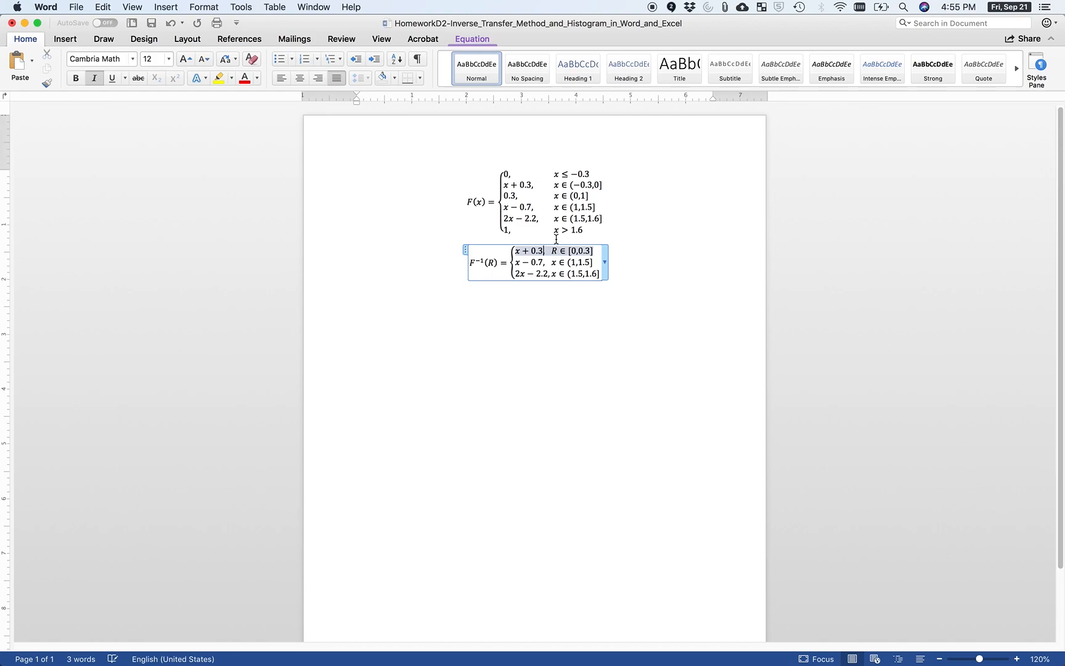
type(",")
left_click(531, 251)
key("BackSpace")
key("BackSpace")
type("R-")
Change the condition of the second case in F^-1(R) to R ∈ (0.3,0.8]
left_click(555, 262)
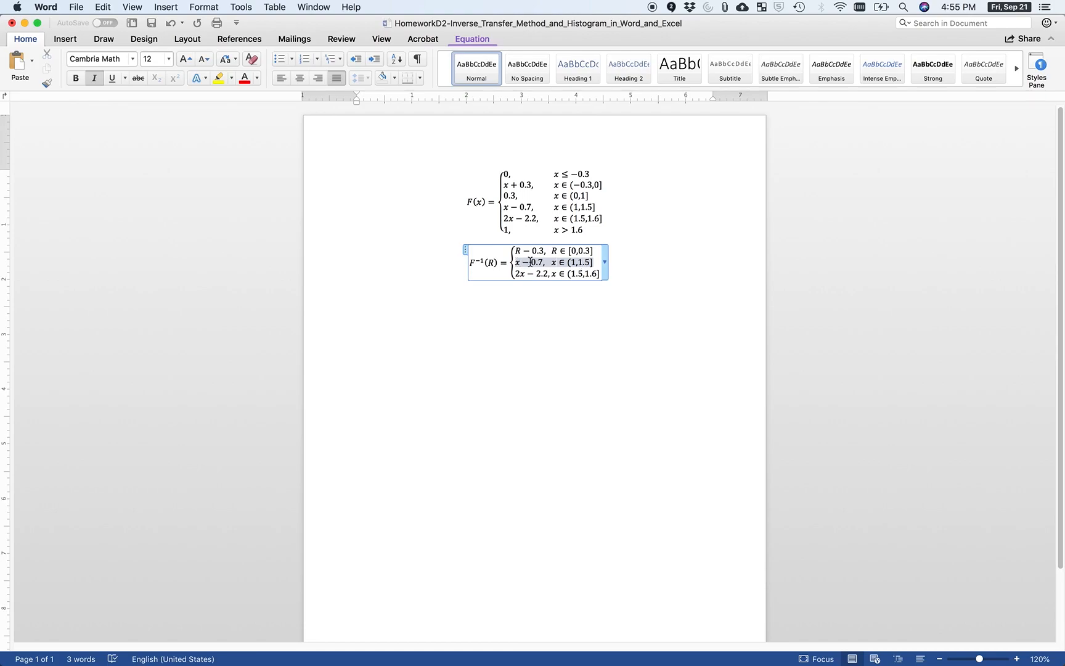
key("BackSpace")
type("R")
left_click(576, 265)
key("BackSpace")
type("0.3")
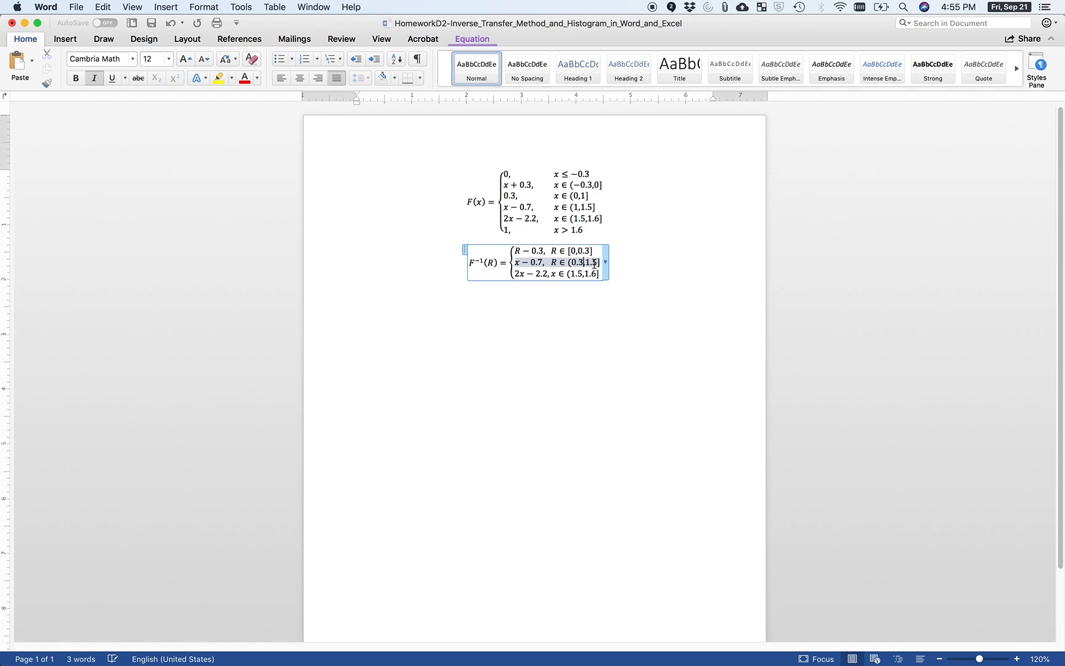
left_click(595, 263)
key("BackSpace")
key("BackSpace")
key("BackSpace")
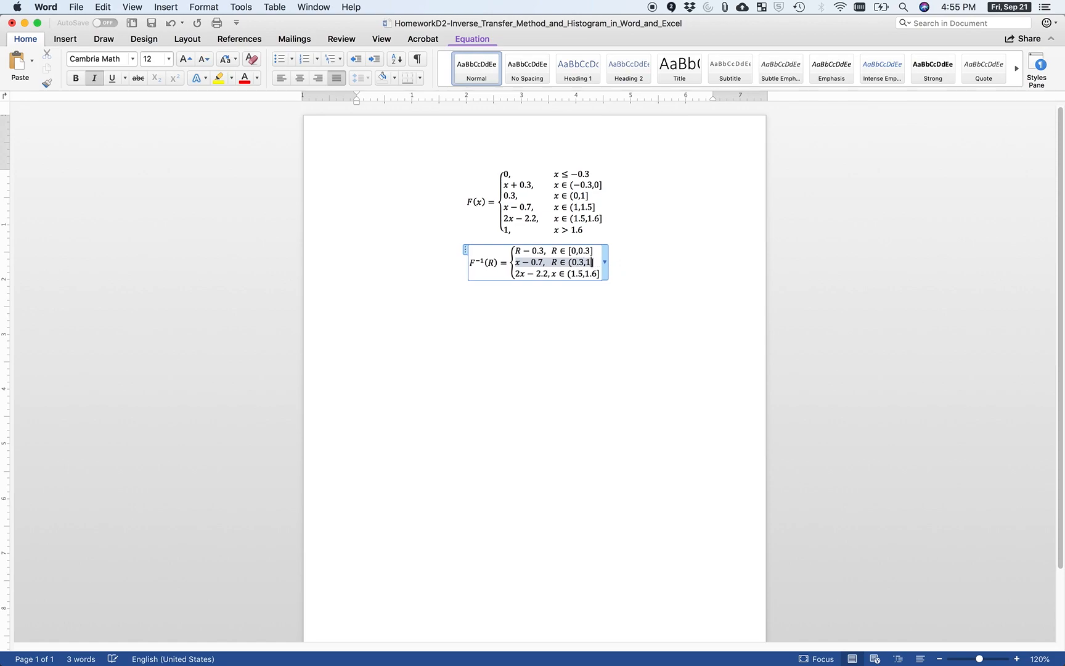
type("0.8")
Rewrite the expression of the second case in F^-1(R) as R + 0.7
left_click(521, 262)
key("BackSpace")
type("R")
left_click(537, 263)
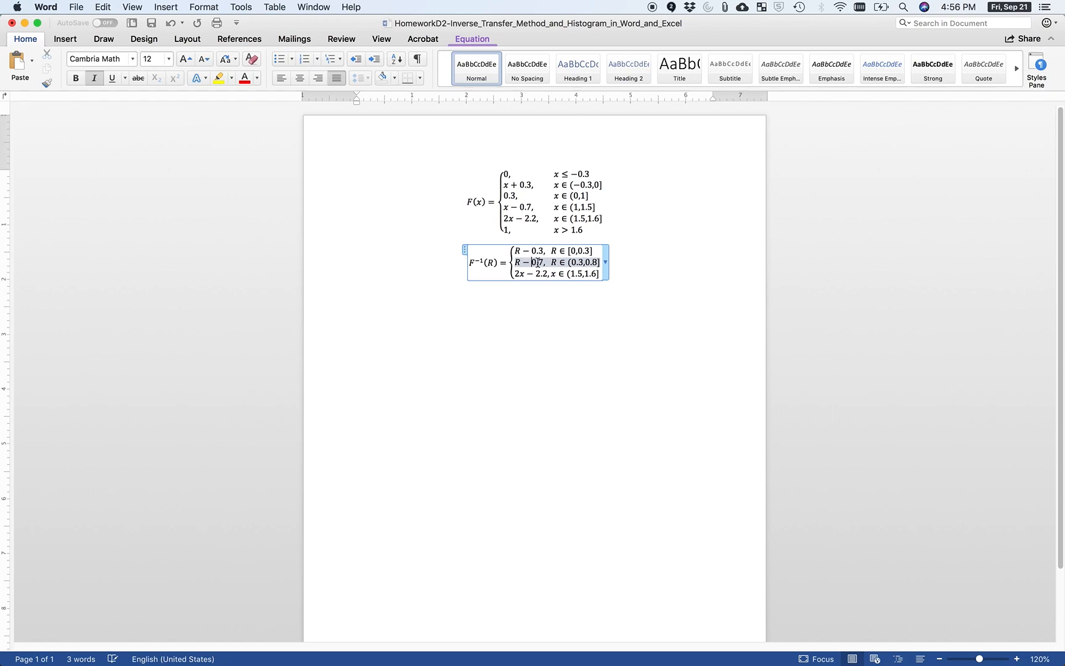
key("BackSpace")
type("+")
Change the condition of the last case in F^-1(R) to R ∈ (0.8,1.0]
left_click(582, 273)
key("BackSpace")
key("BackSpace")
key("BackSpace")
key("BackSpace")
type("0.8,")
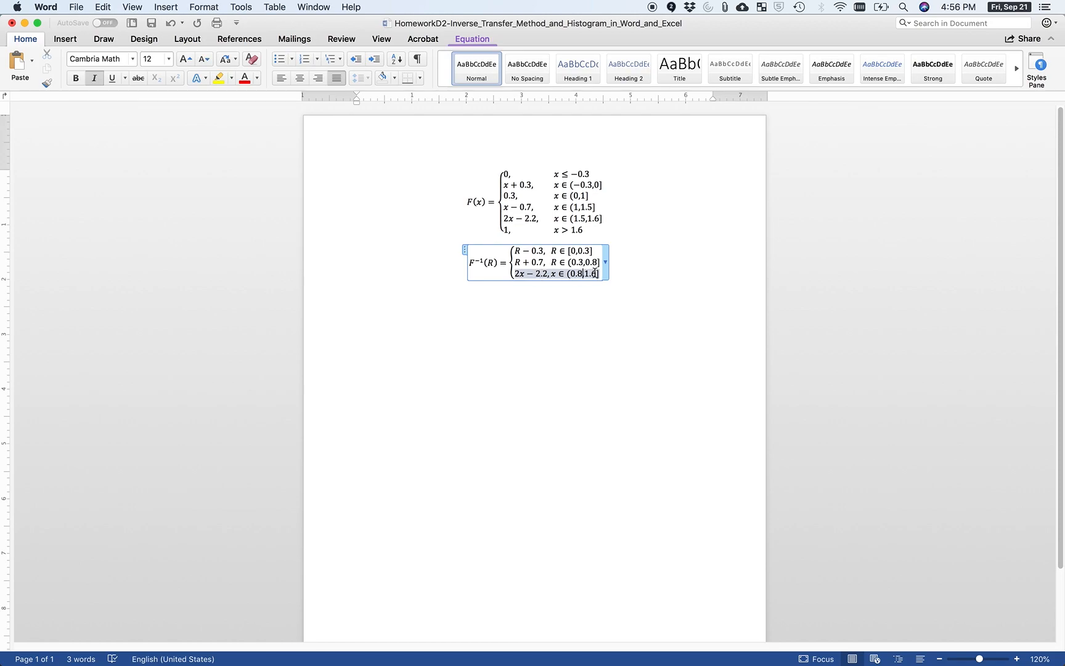
type(",1.0")
left_click(555, 275)
key("BackSpace")
type("R")
Rewrite the expression of the last case in F^-1(R) as R + 2.2
left_click_drag(514, 273, 544, 275)
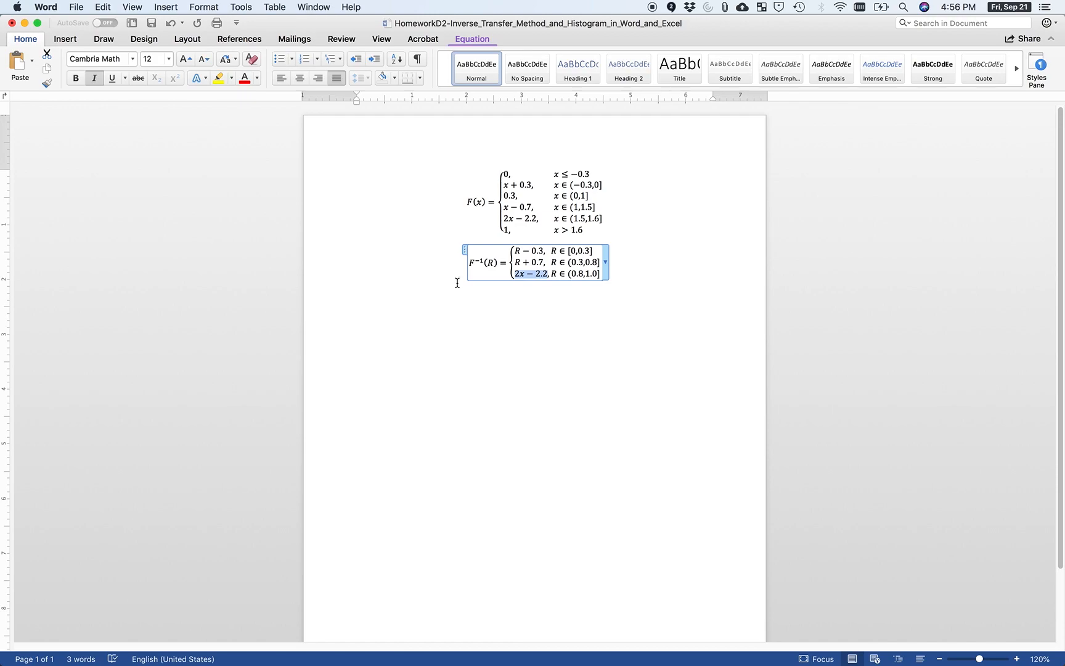
left_click(520, 275)
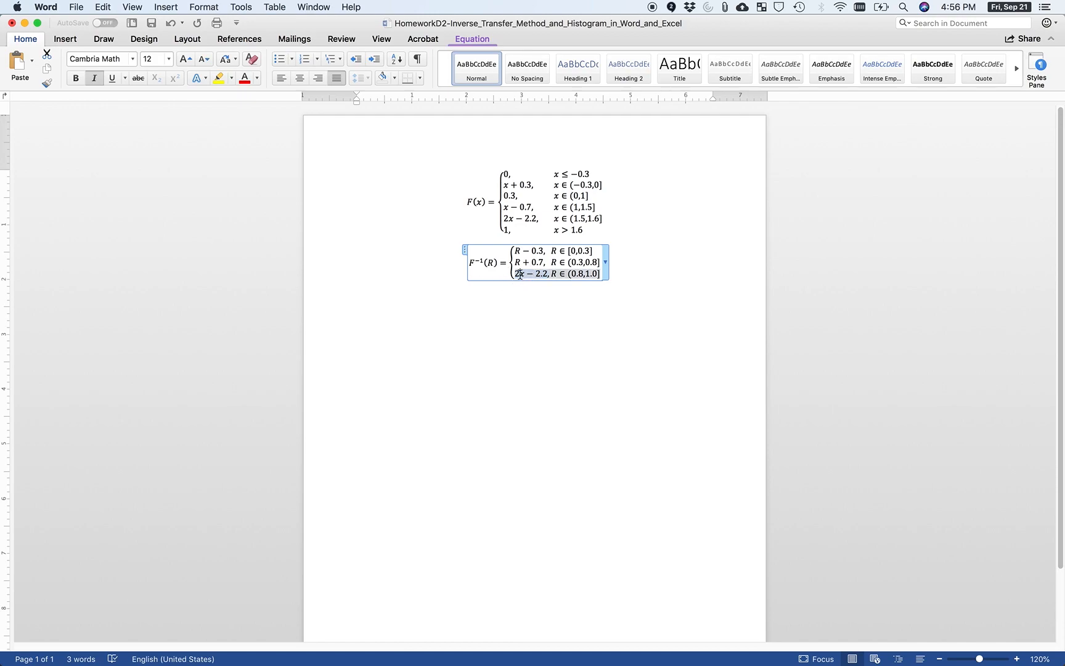
left_click_drag(515, 275, 543, 278)
left_click(543, 277)
key("BackSpace")
key("BackSpace")
type("R")
key("Right")
key("BackSpace")
type("+")
Turn R + 2.2 in the last case into a fraction with the denominator 2
left_click(520, 274)
type("(")
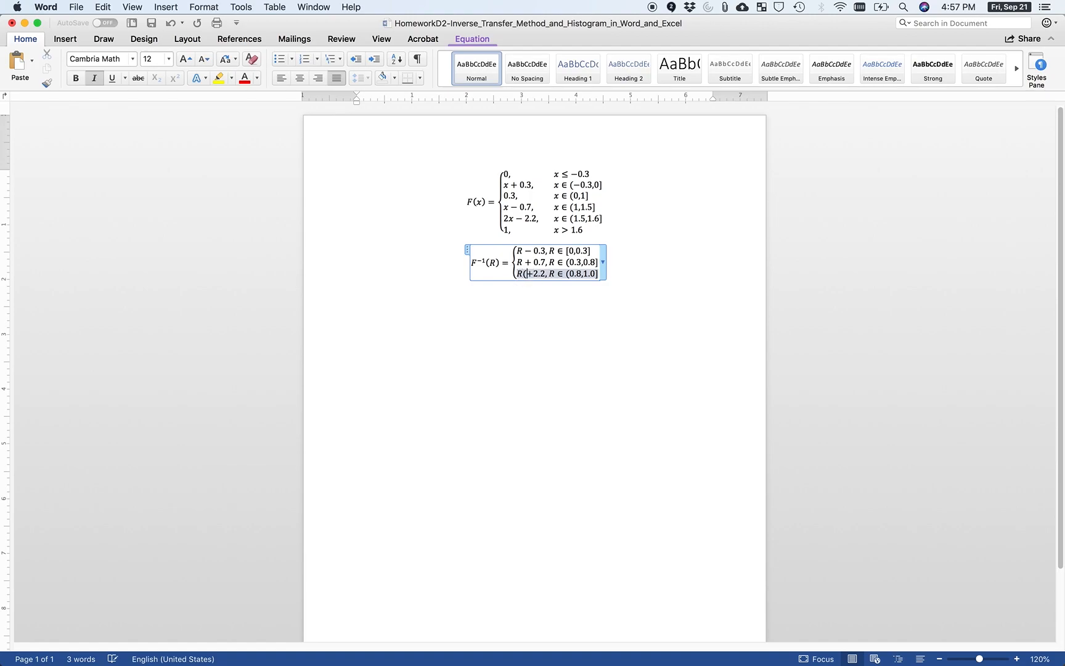
key("BackSpace")
type("(")
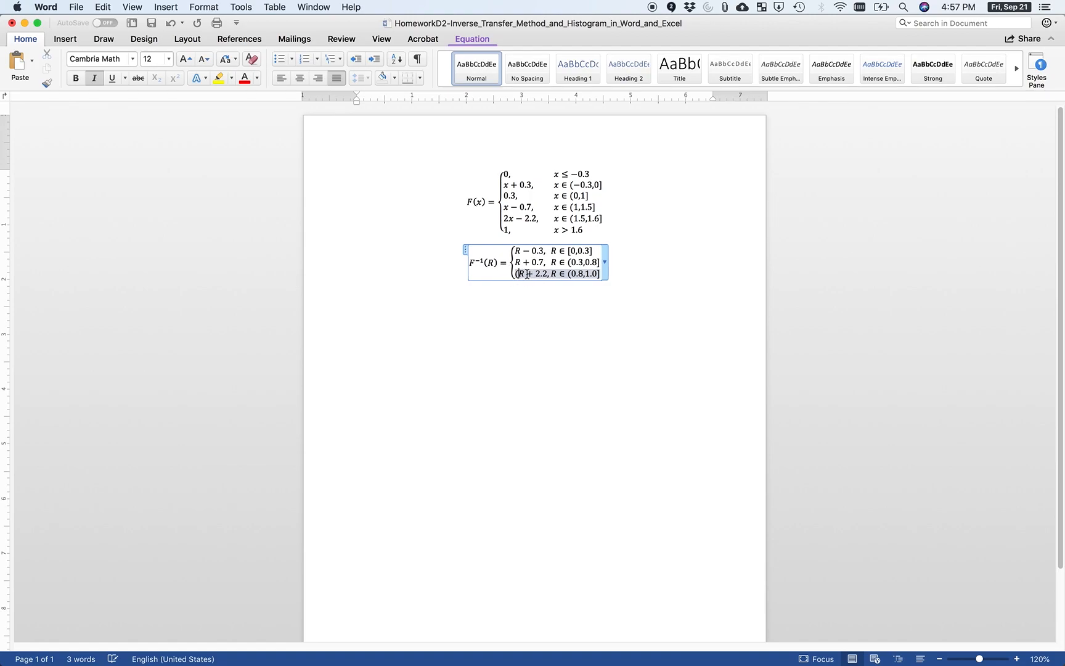
type(")/2")
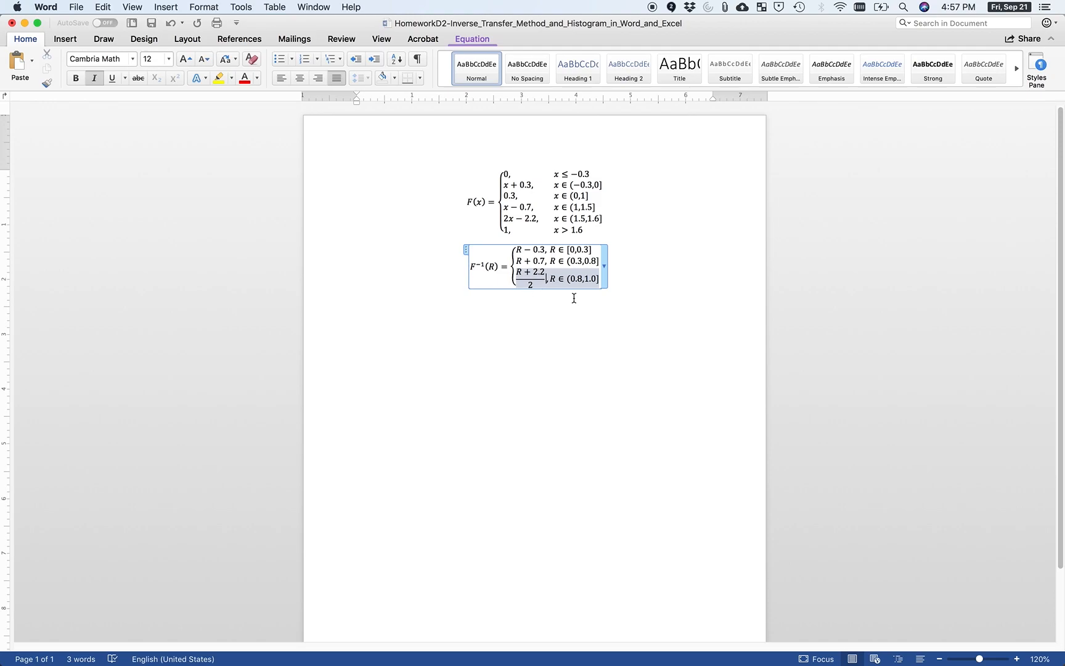
Add an alignment column before the last case's condition so the F^-1(R) conditions stand apart from the expressions, and leave the equation
key("Up")
key("Up")
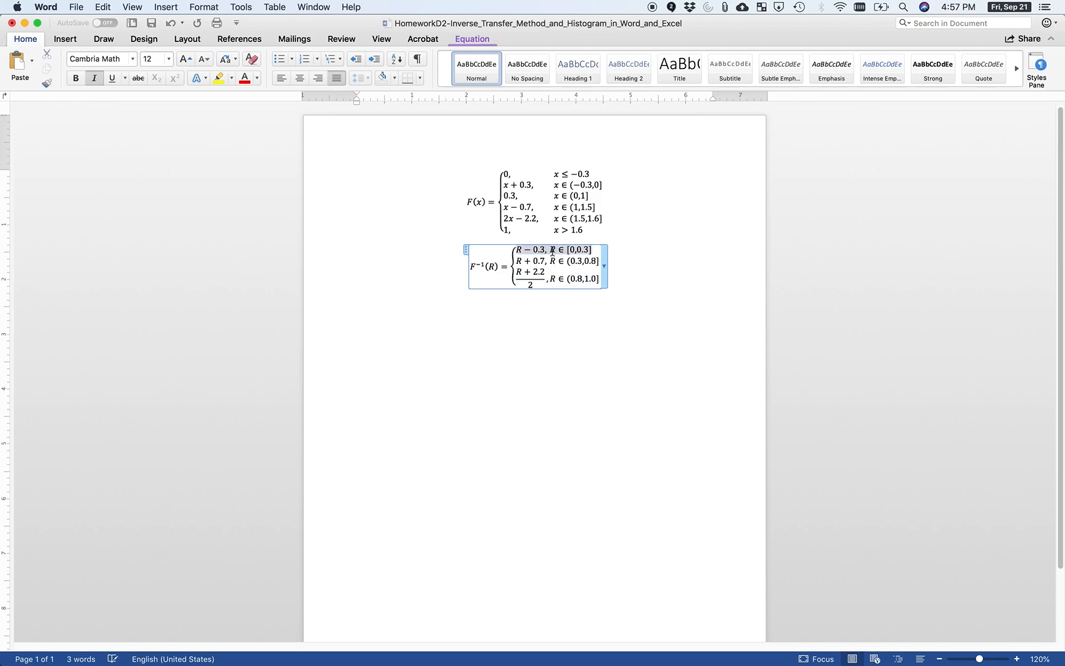
left_click(552, 250)
key("BackSpace")
key("BackSpace")
left_click(549, 279)
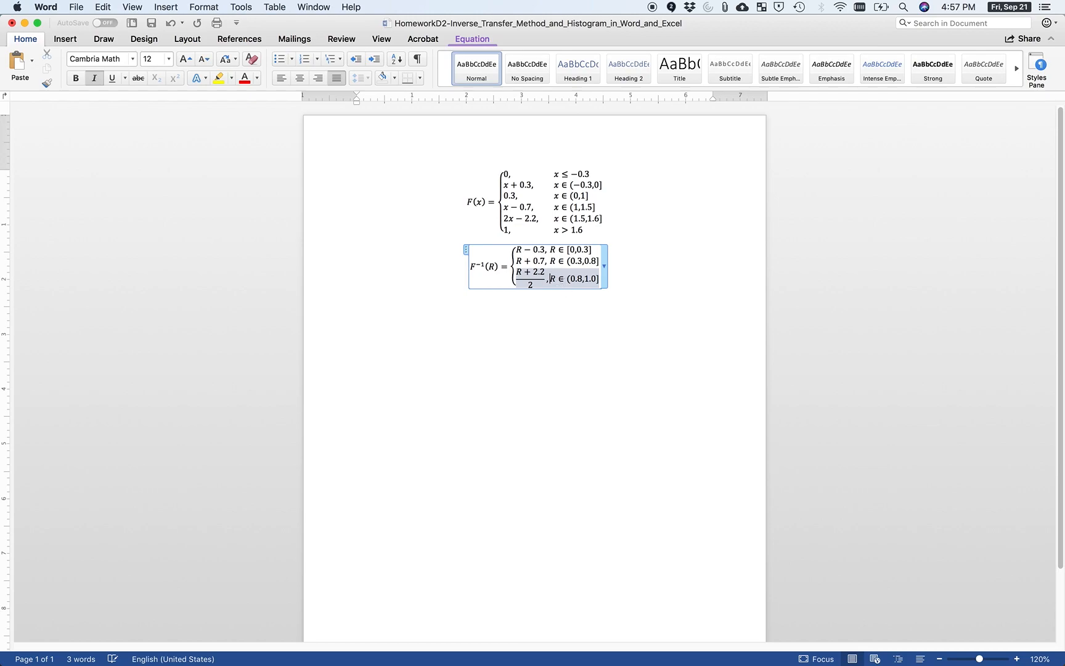
type("&")
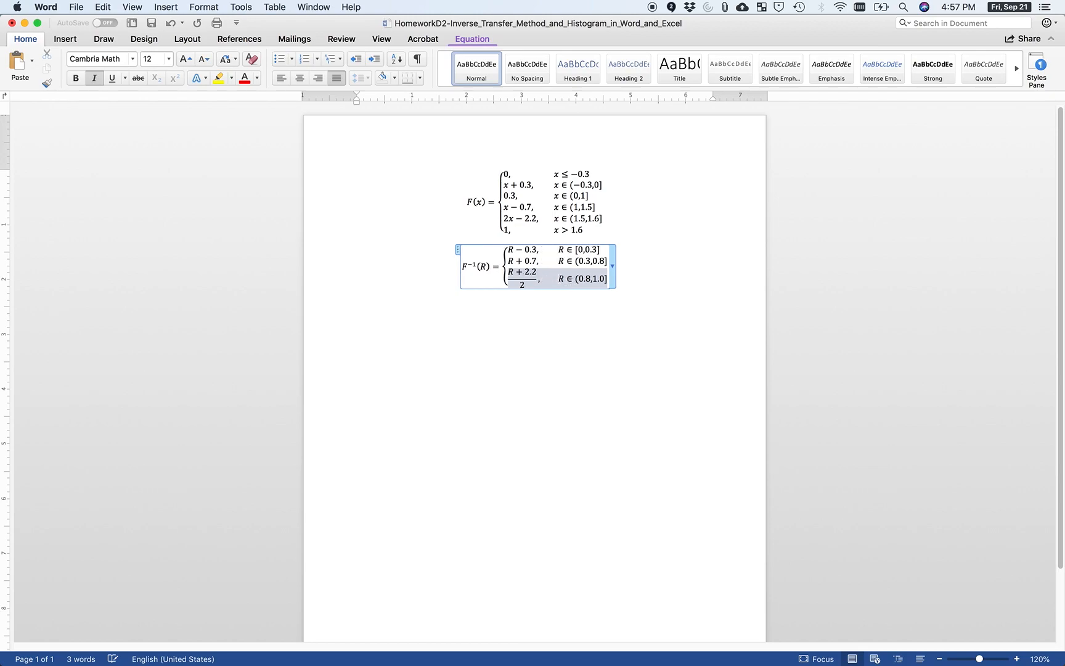
left_click(578, 333)
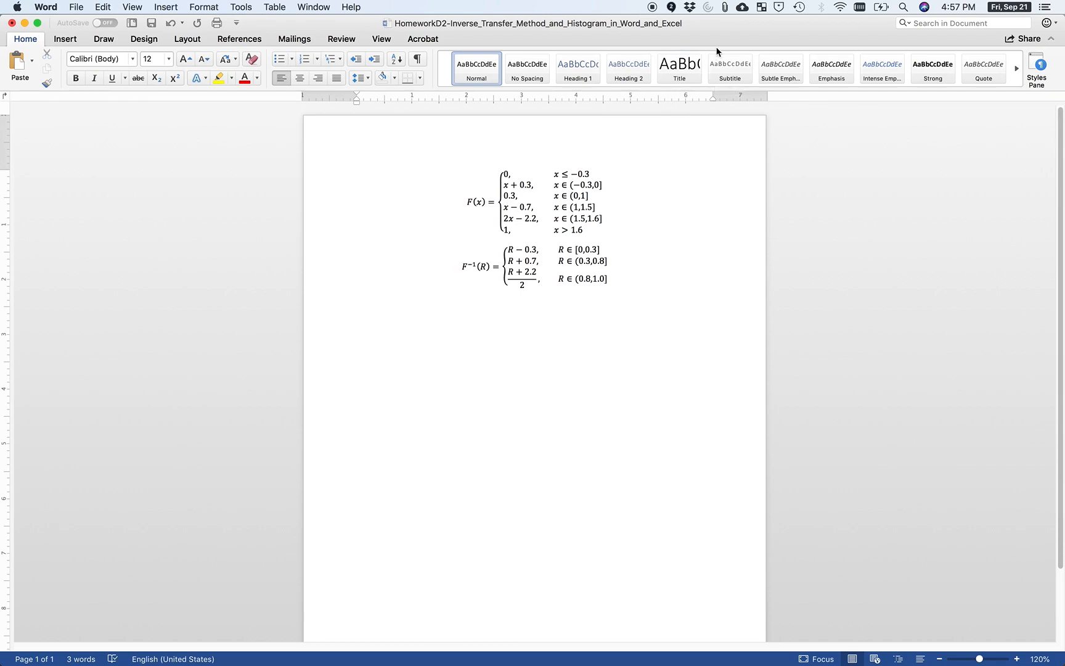
Switch to Excel and tile the blank workbook side by side with the Word document, Word on the left half
key("super+Tab")
key("super+Tab")
key("super+Tab")
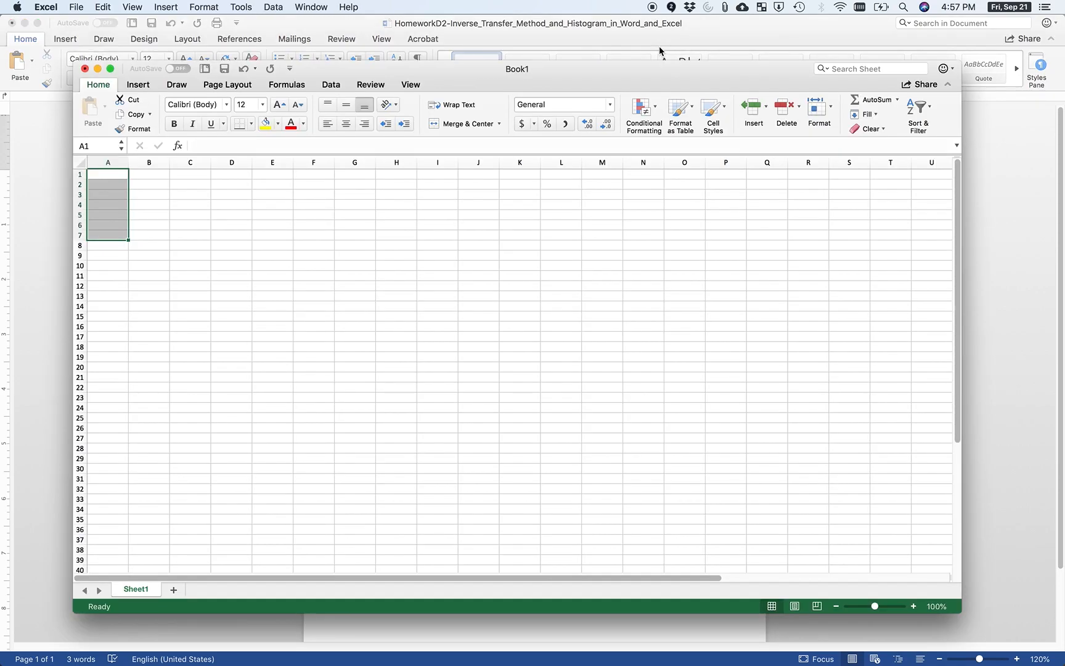
left_click_drag(473, 61, 1064, 272)
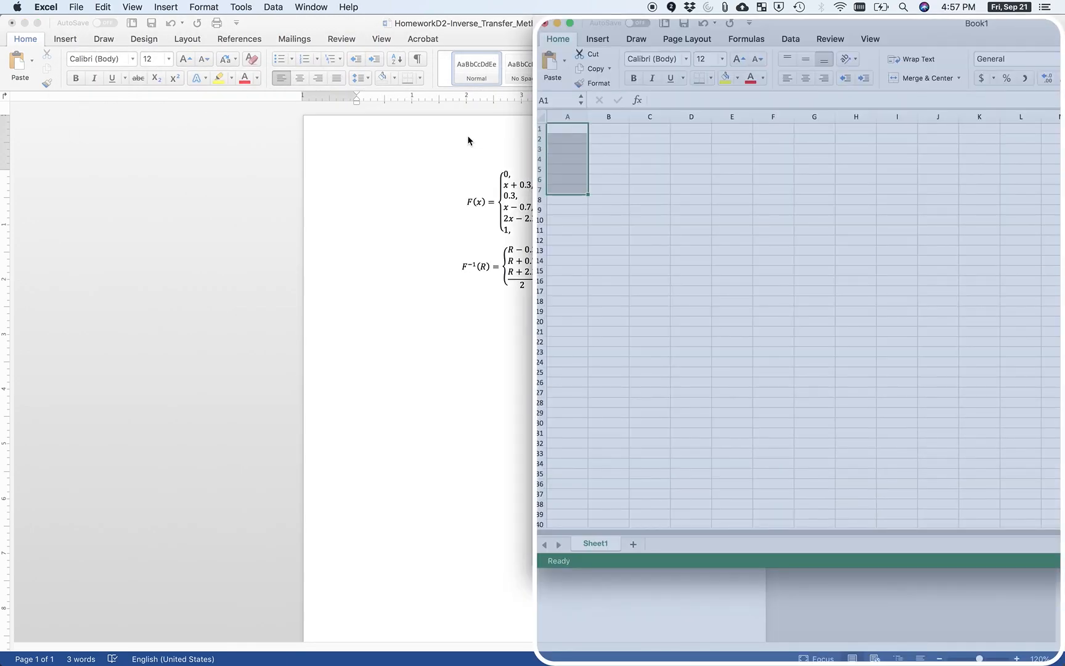
left_click(468, 137)
left_click_drag(518, 24, 2, 165)
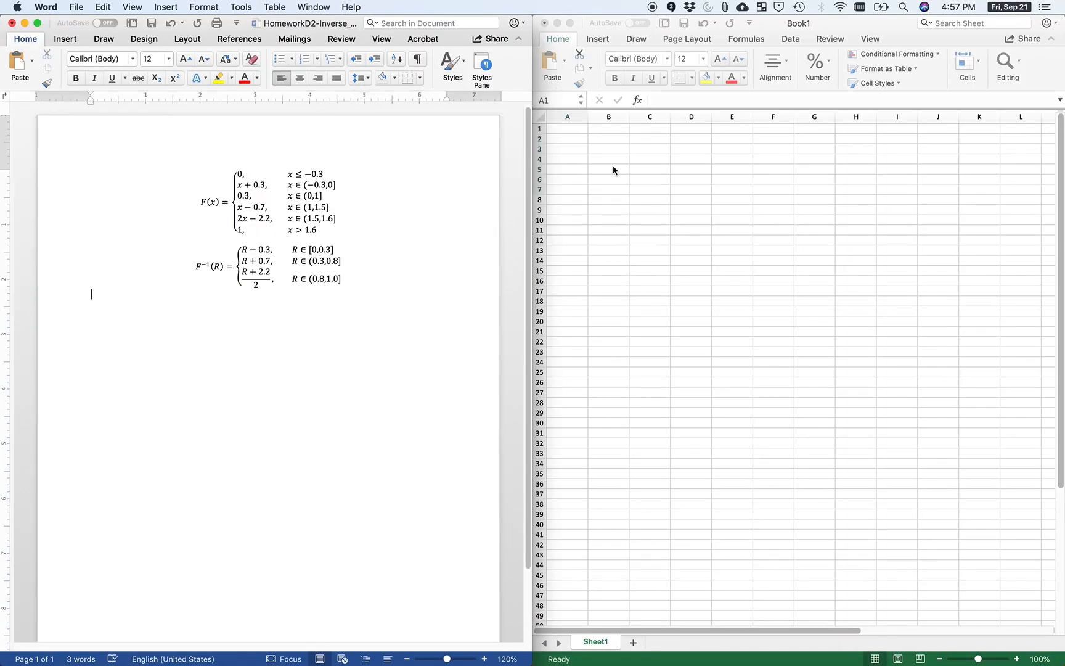
Enter the column heading R in cell A1 of the blank worksheet
left_click(615, 142)
left_click(575, 127)
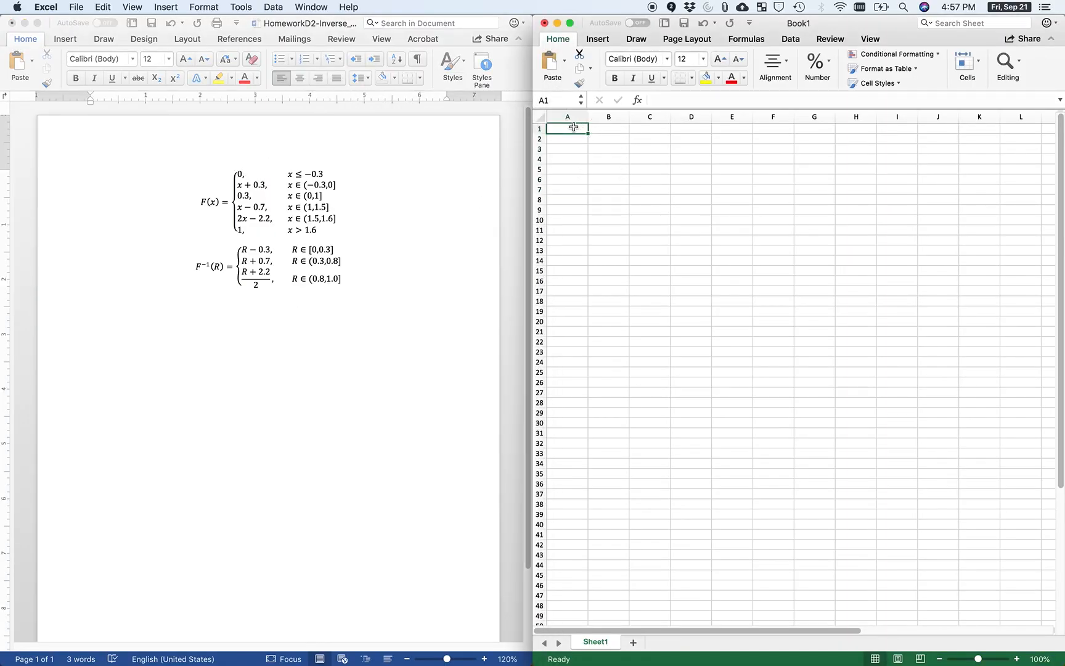
type("R")
key("Return")
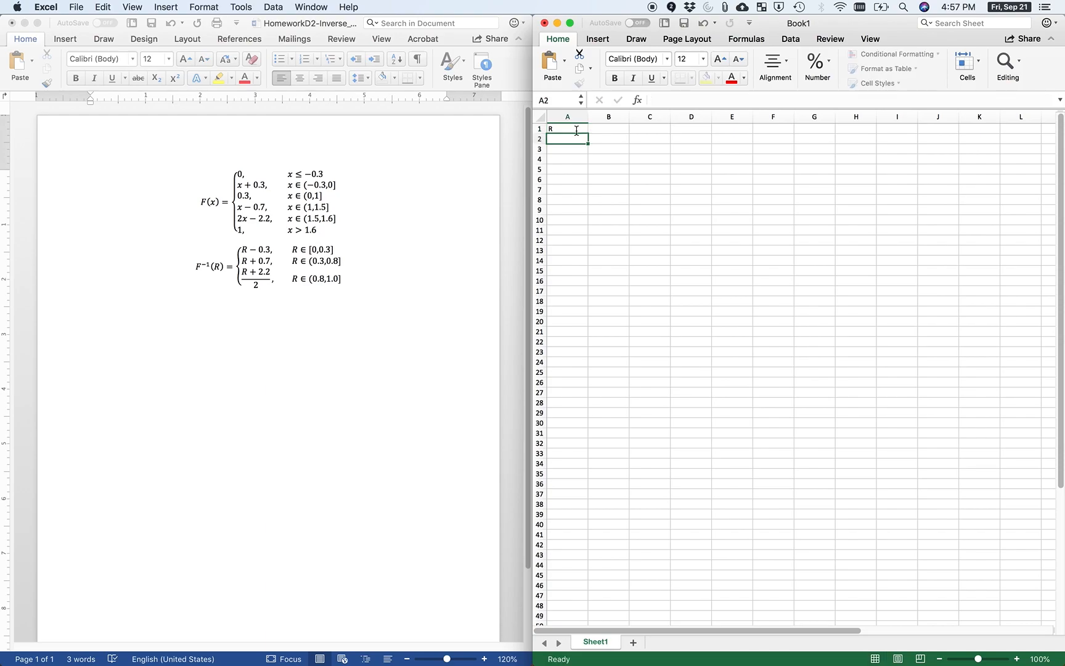
Enter the random number formula =RAND() in cell A2 under the R heading
type("=RAND()")
key("Return")
left_click(584, 140)
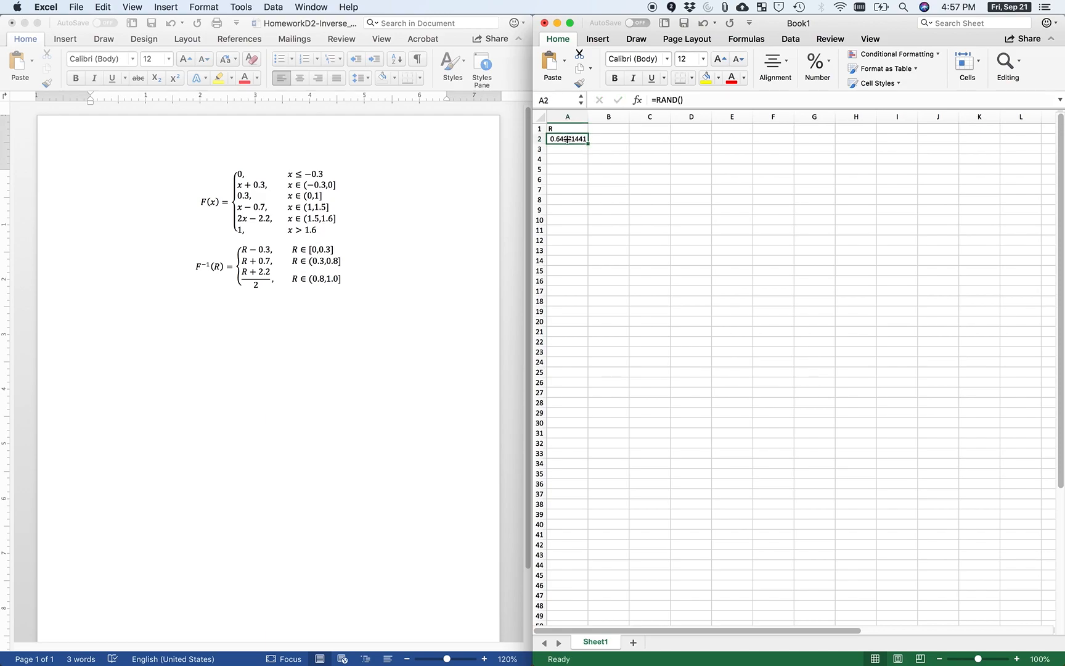
double_click(567, 140)
type("=")
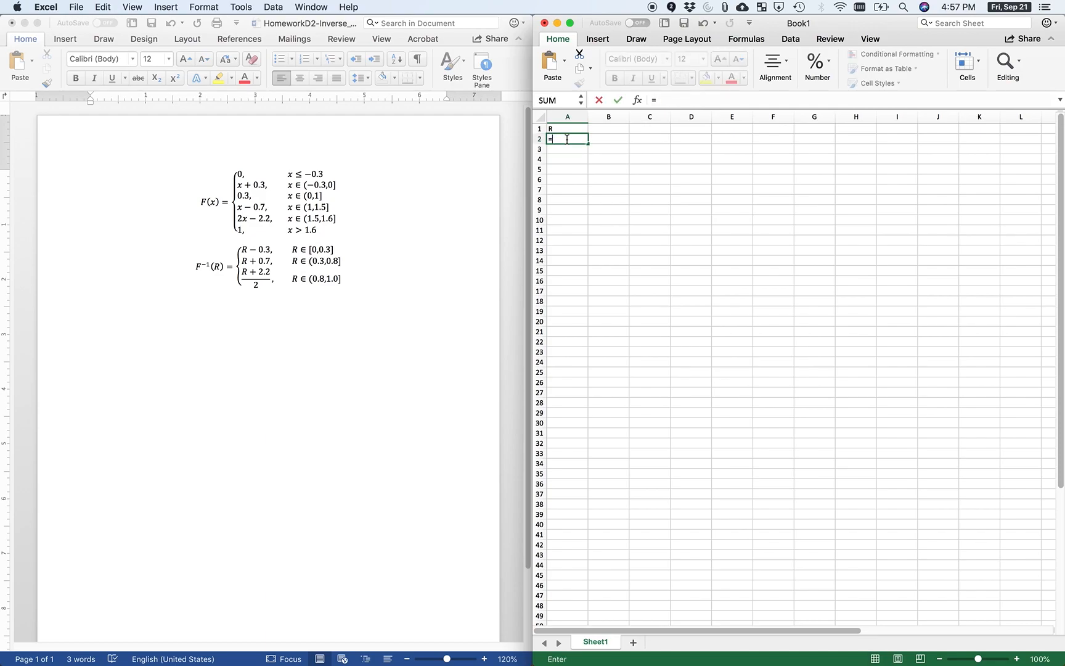
type("RAND()")
key("Return")
left_click(575, 141)
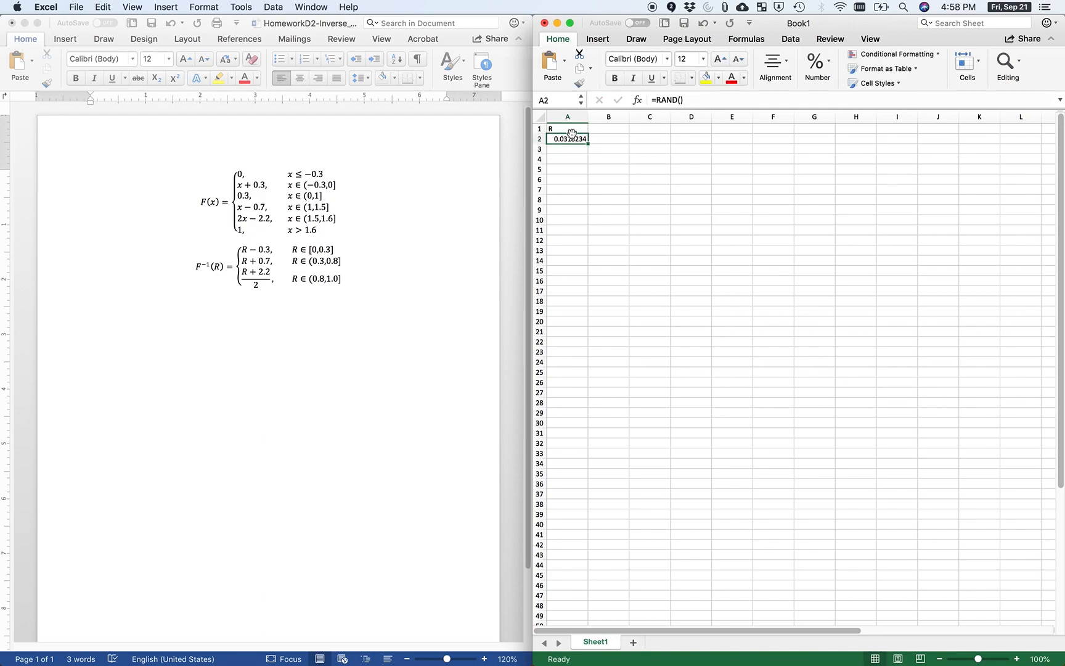
Fill the =RAND() formula from A2 down to row 350, and return to the top of the sheet at cell B1
left_click_drag(588, 143, 576, 531)
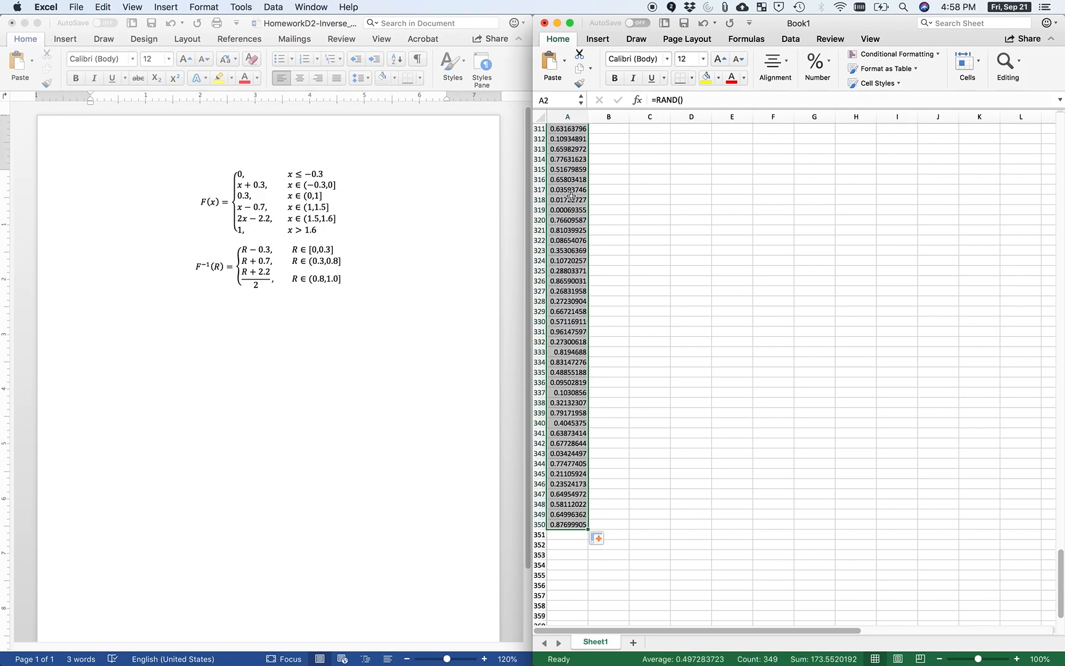
scroll(571, 195, "up", 20)
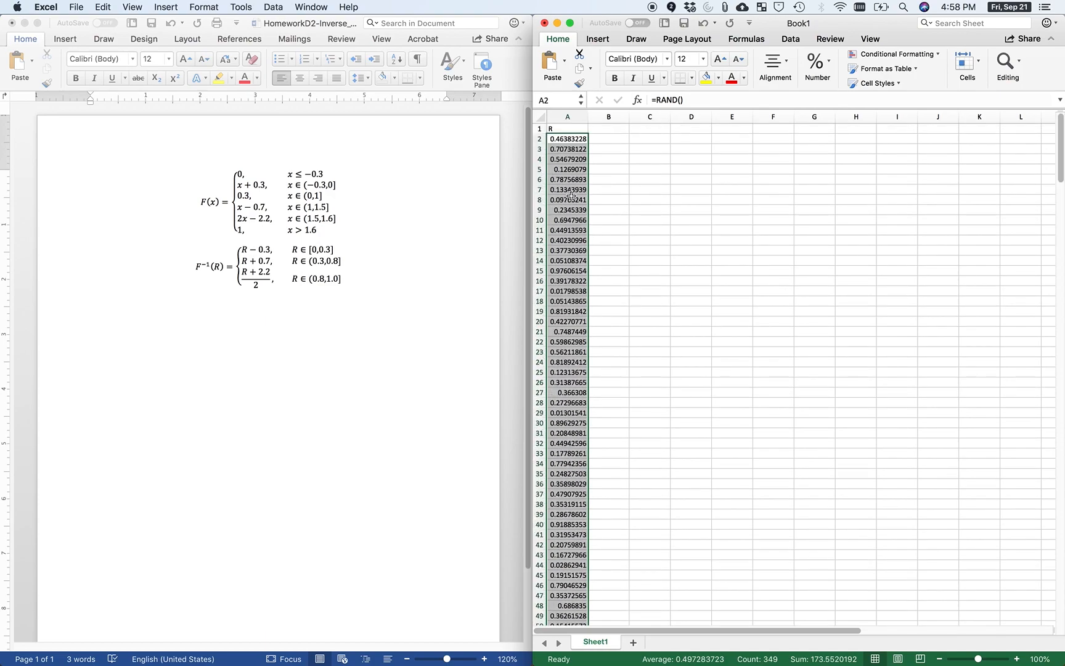
left_click(610, 127)
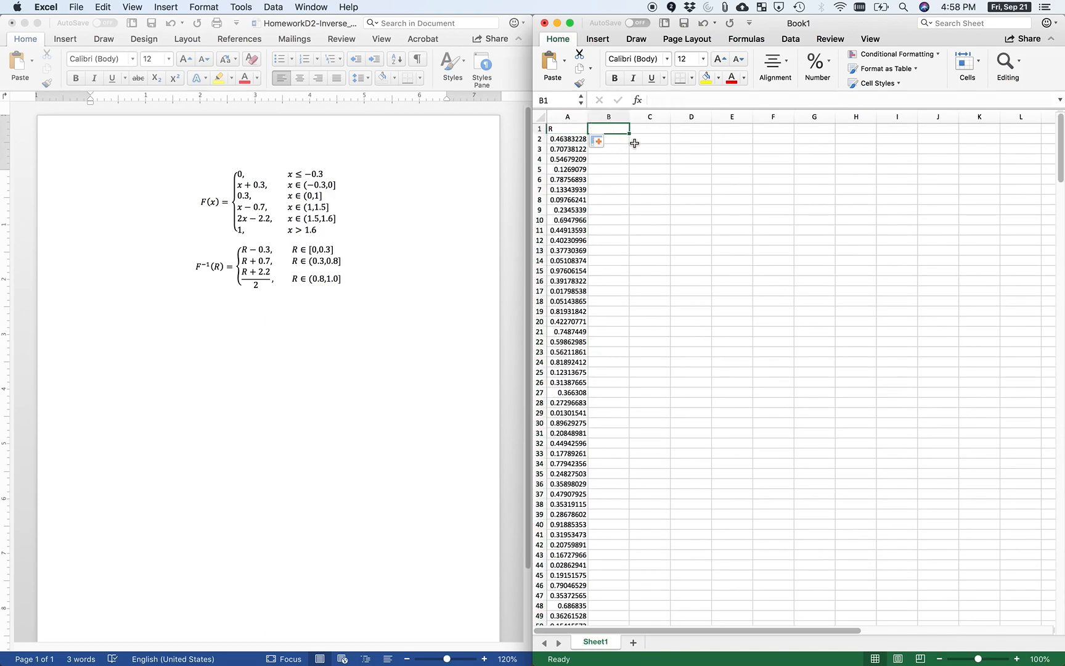
Enter the heading X in B1 and the inverse transform formula =IF(A2<=0.3,A2-0.3,IF(A2<=0.8,A2+0.7,(A2+2.2)/2)) in B2
type("x")
key("Return")
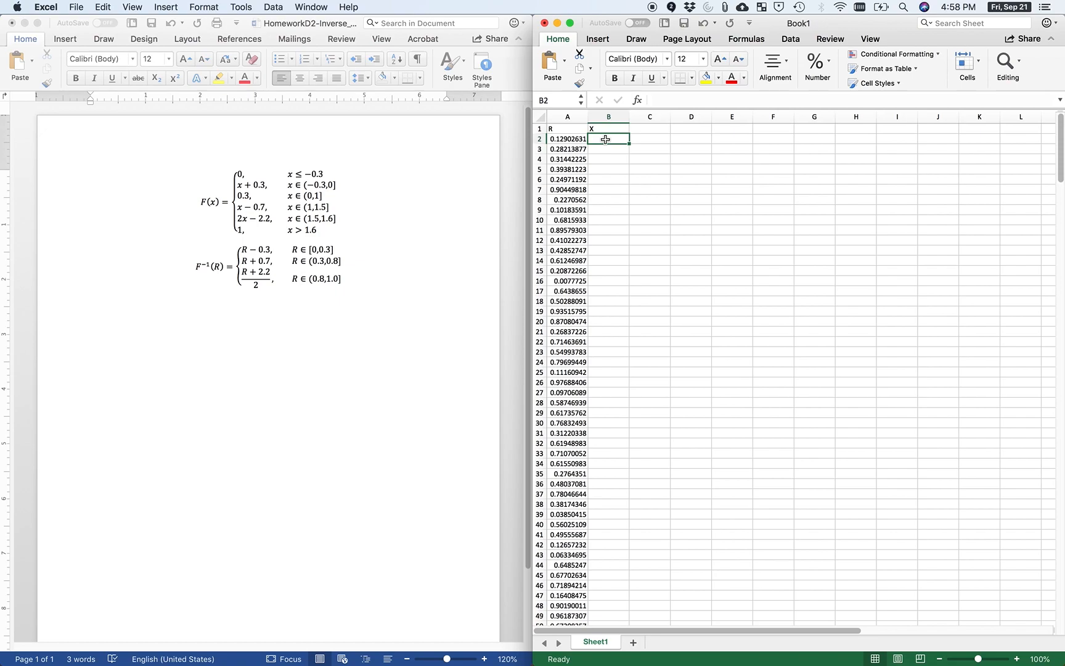
type("=IF(")
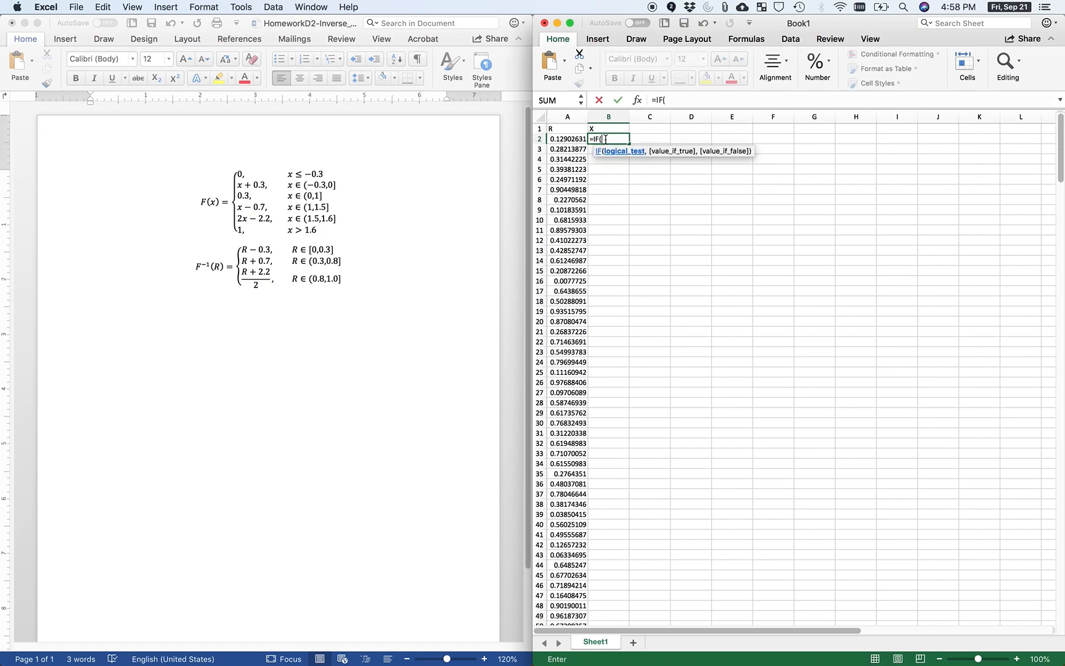
left_click(564, 139)
type("<0.3")
type("=0.3")
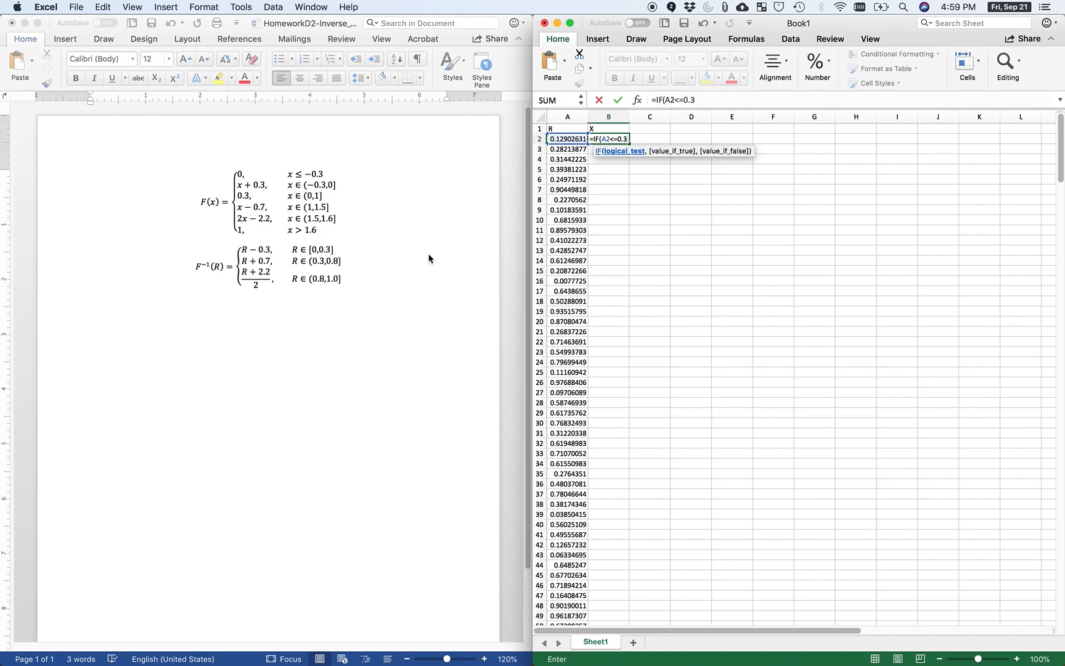
type(",")
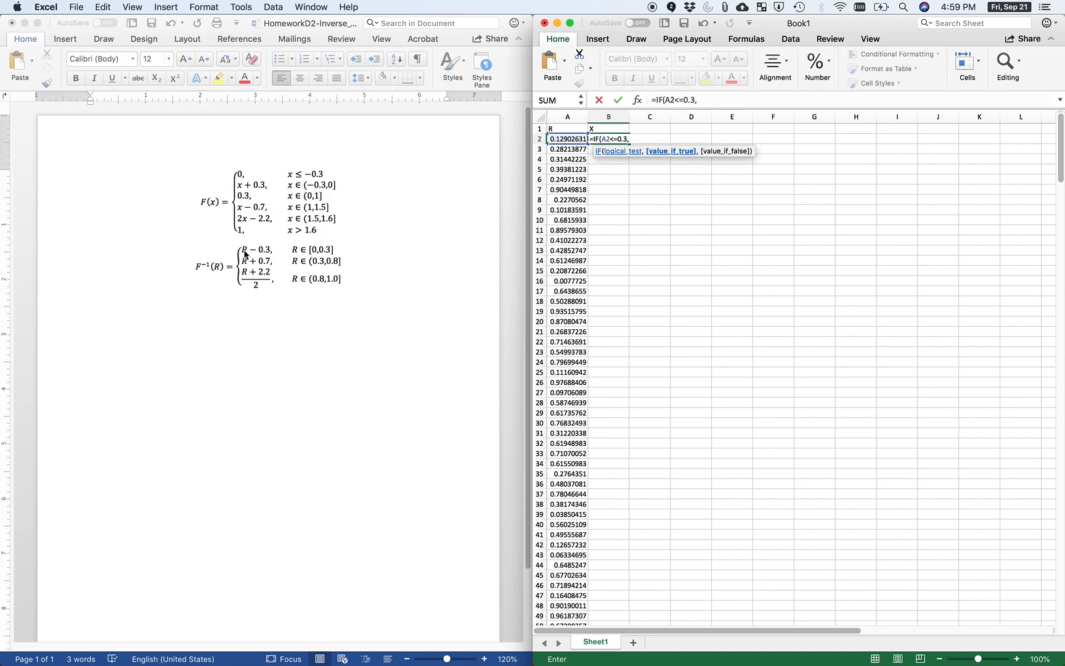
type("A2-0.3,")
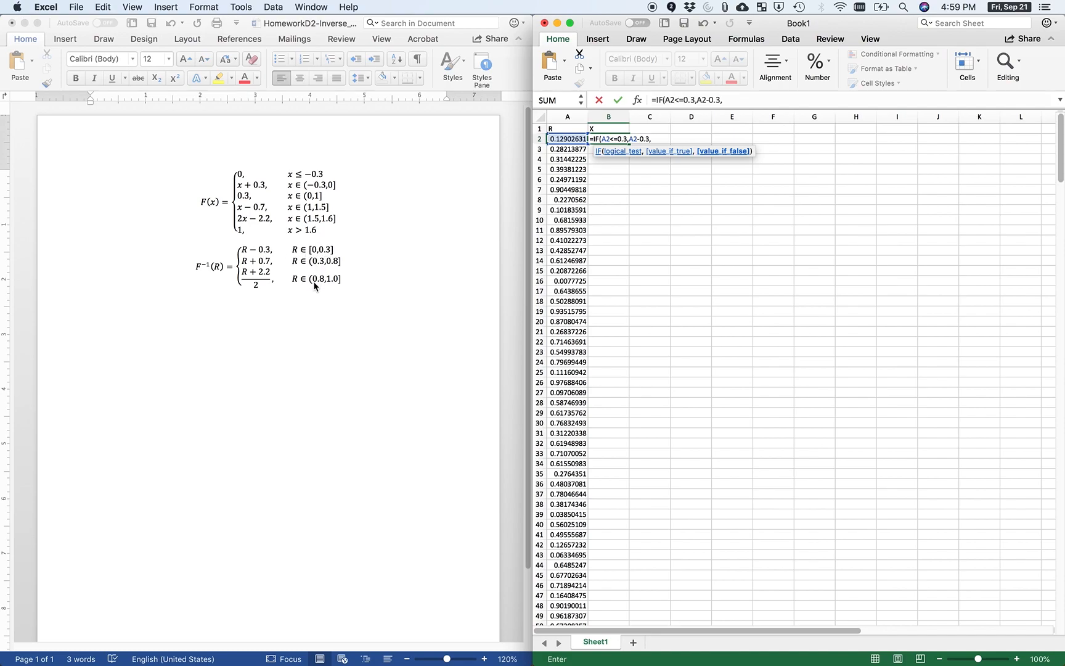
type("IF(")
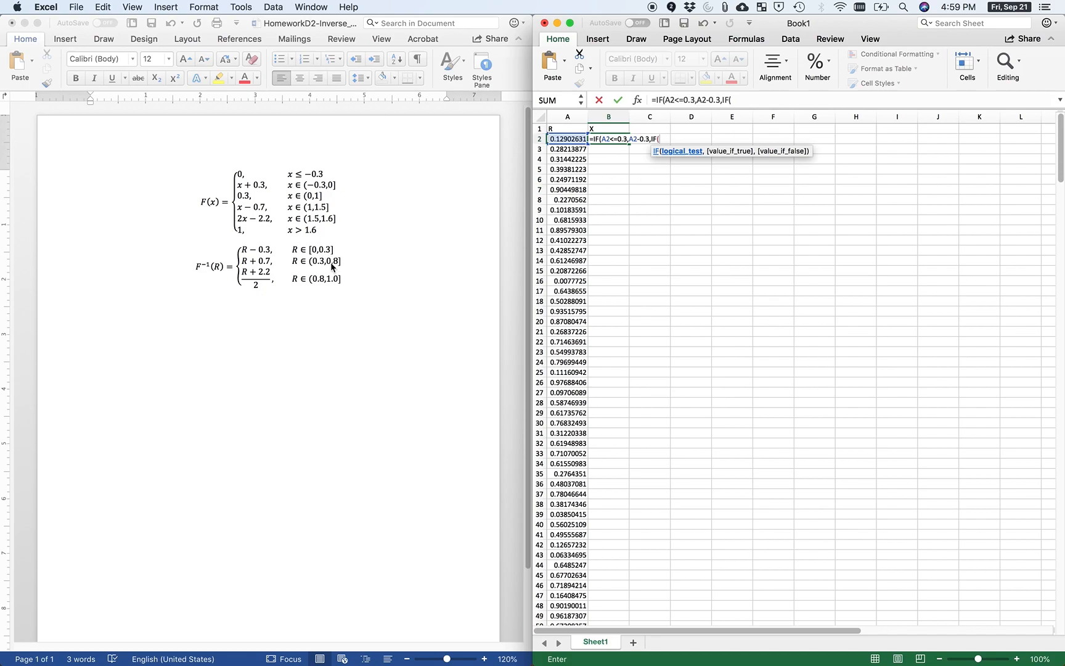
type("A2<=0.8,")
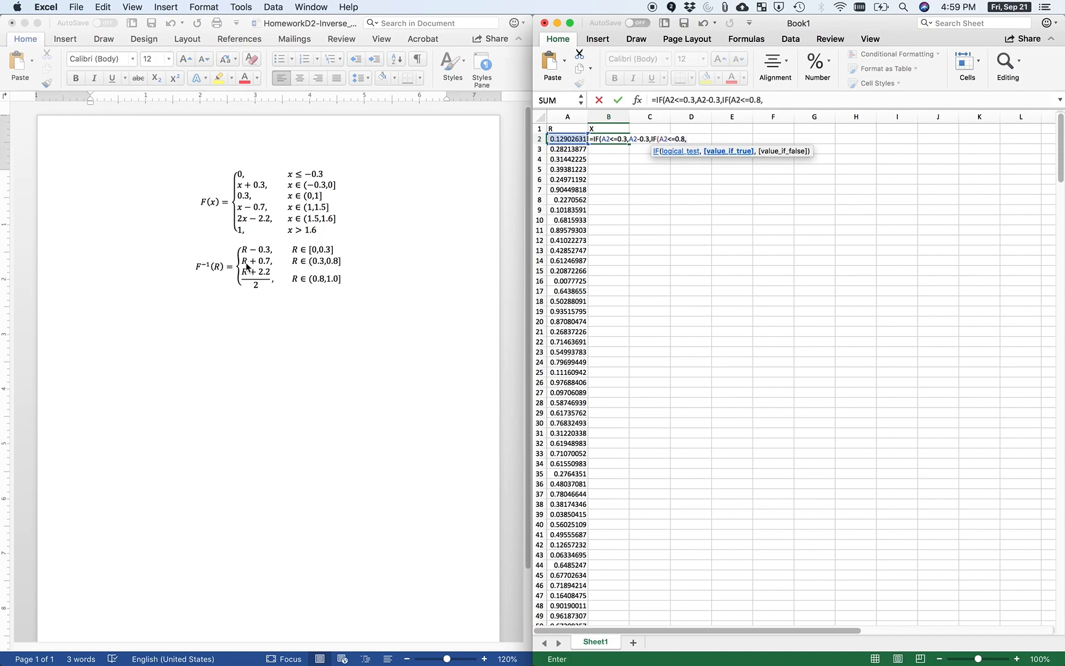
type("A2+0.7,(A2")
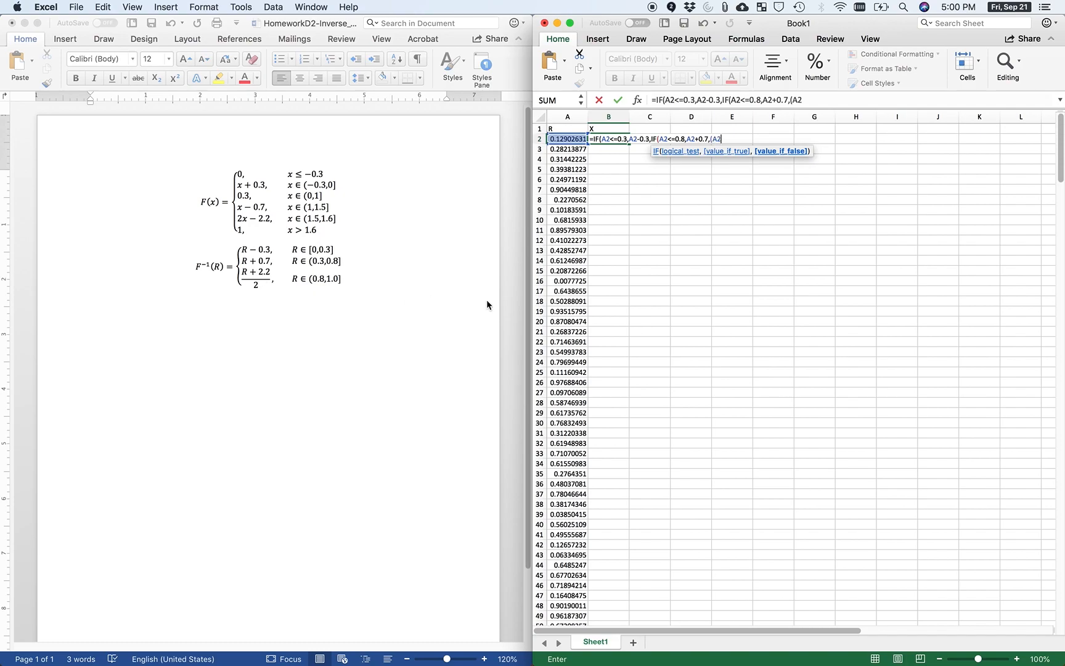
type(".2)/2))")
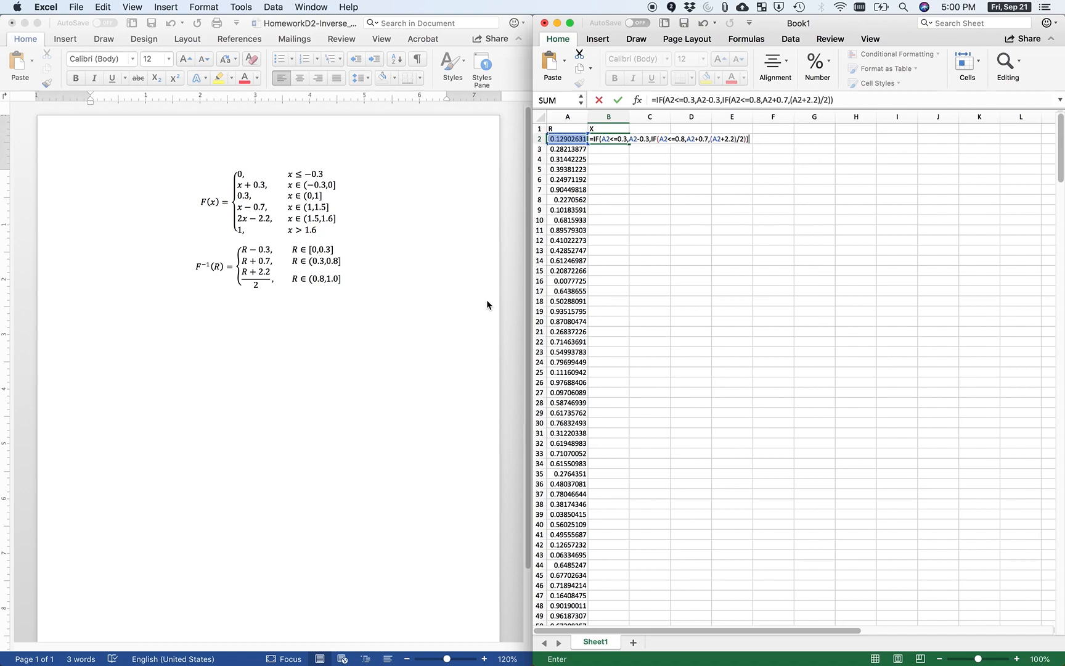
key("ctrl+Return")
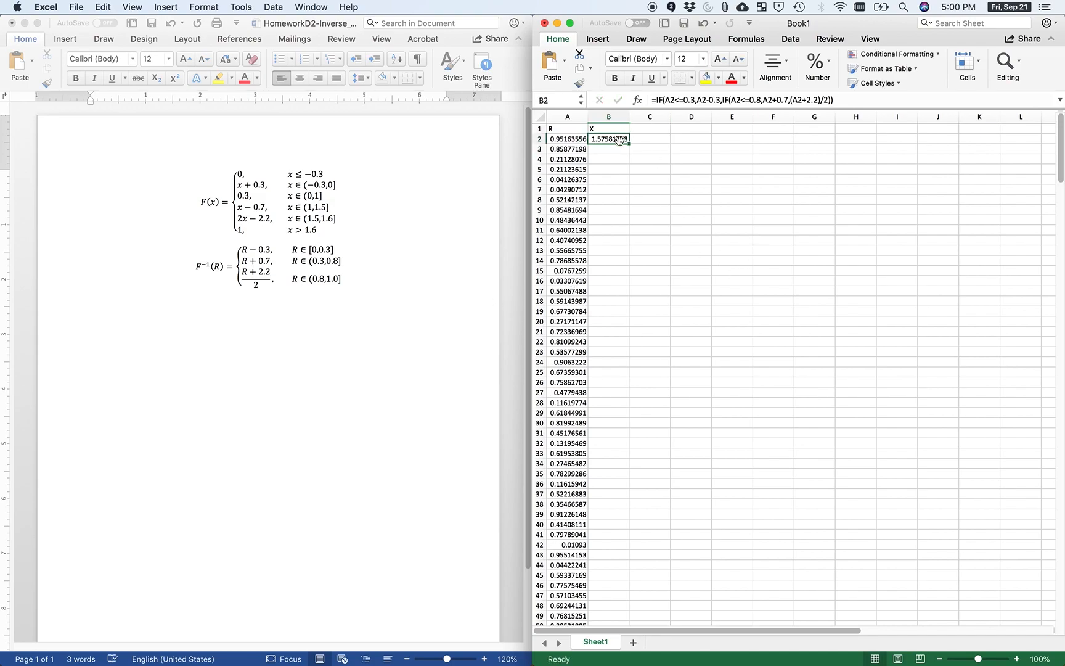
Fill the X formula from B2 down to row 350, matching the extent of the R column
left_click_drag(628, 144, 611, 423)
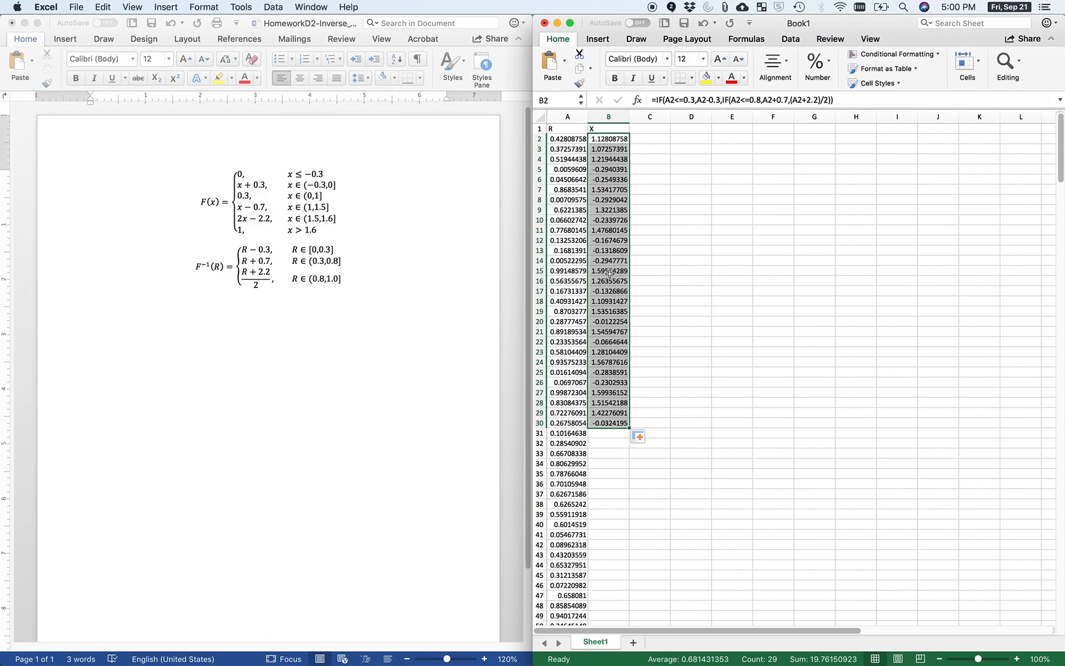
left_click_drag(627, 429, 618, 628)
scroll(618, 627, "down", 5)
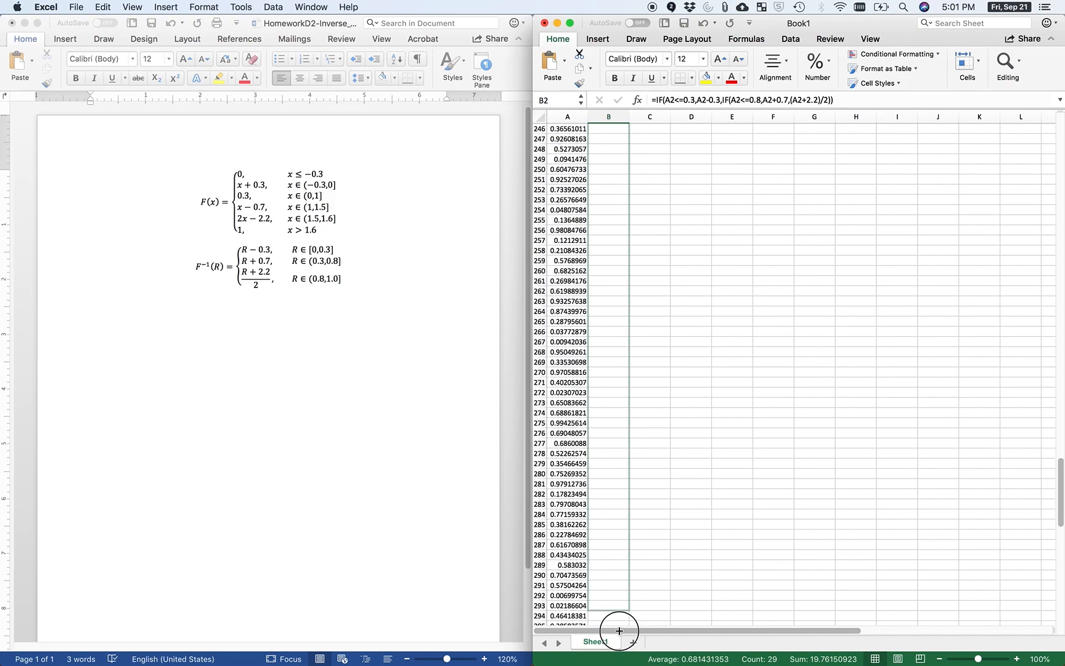
scroll(619, 629, "down", 8)
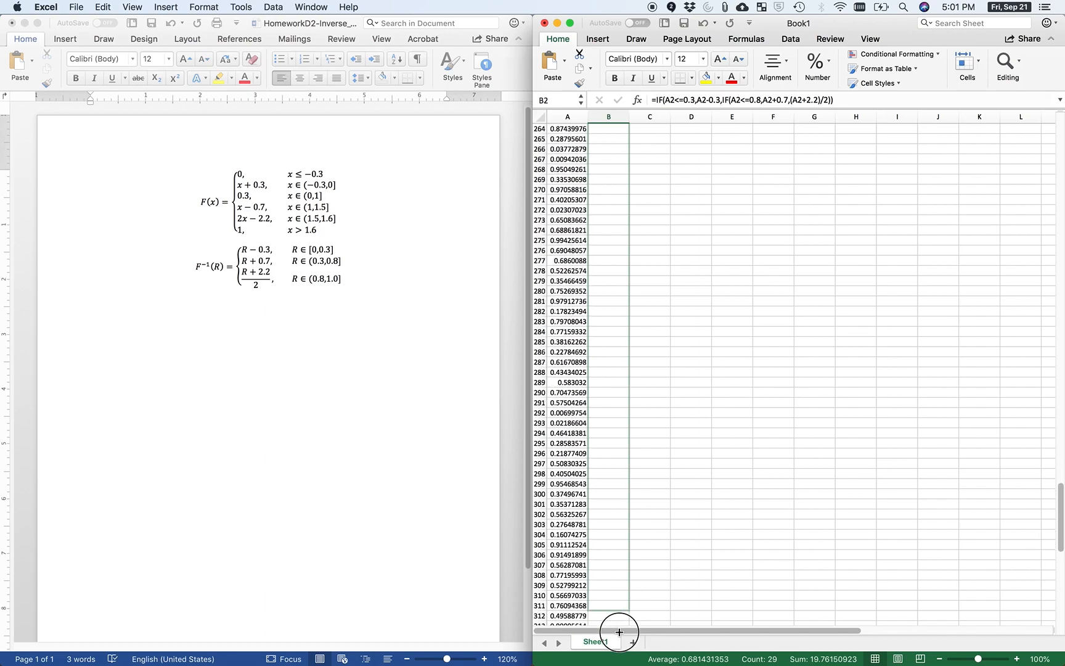
scroll(618, 627, "down", 8)
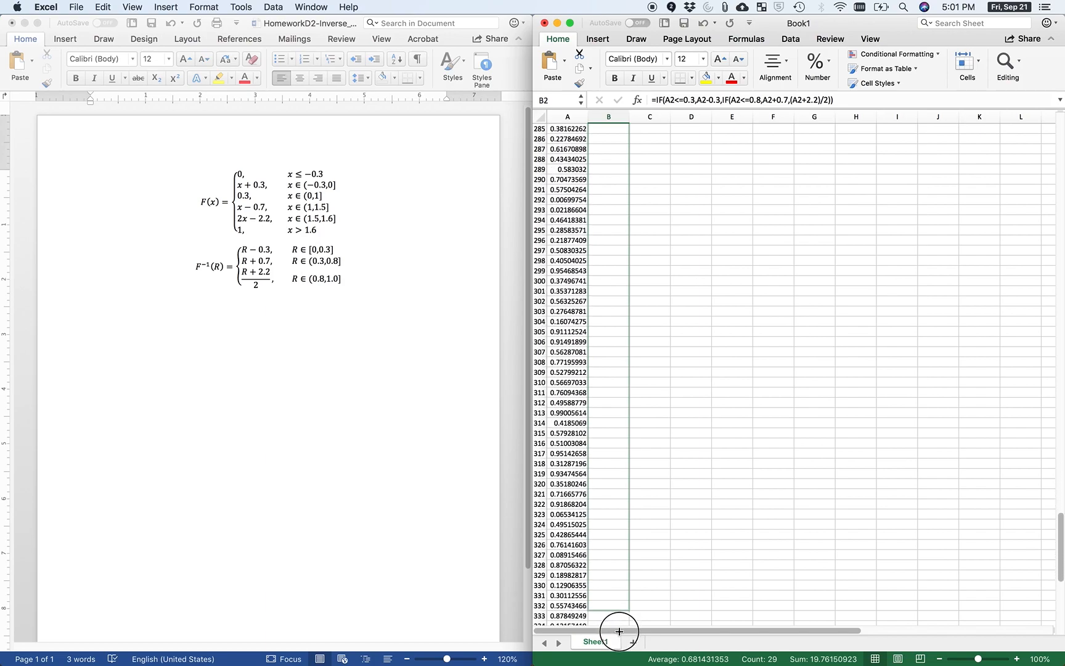
scroll(619, 629, "down", 2)
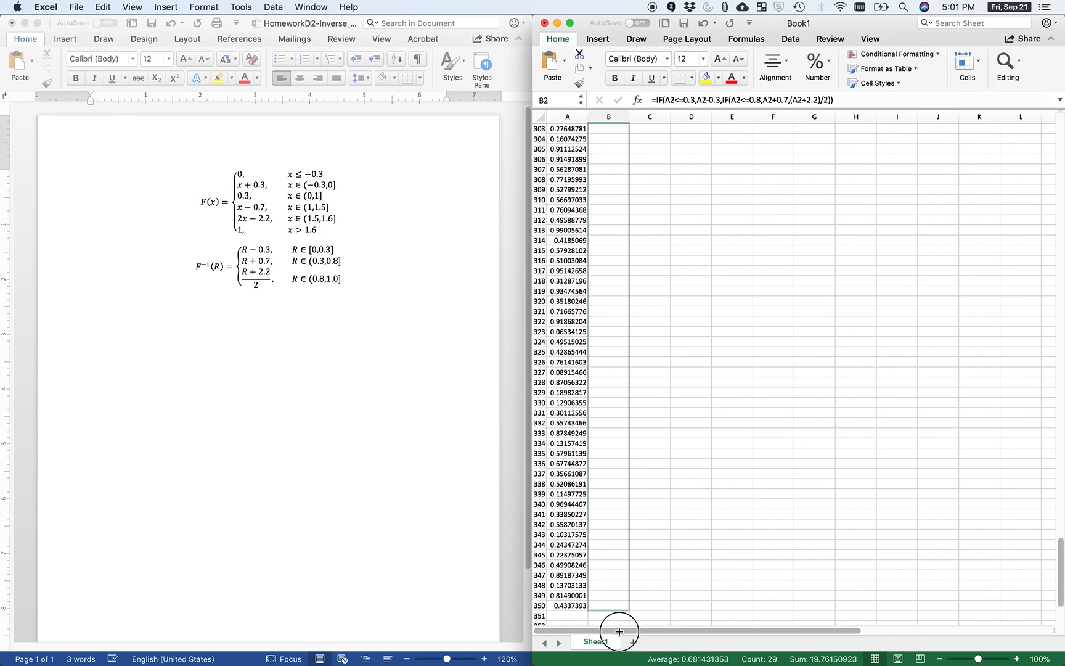
left_click_drag(621, 602, 620, 607)
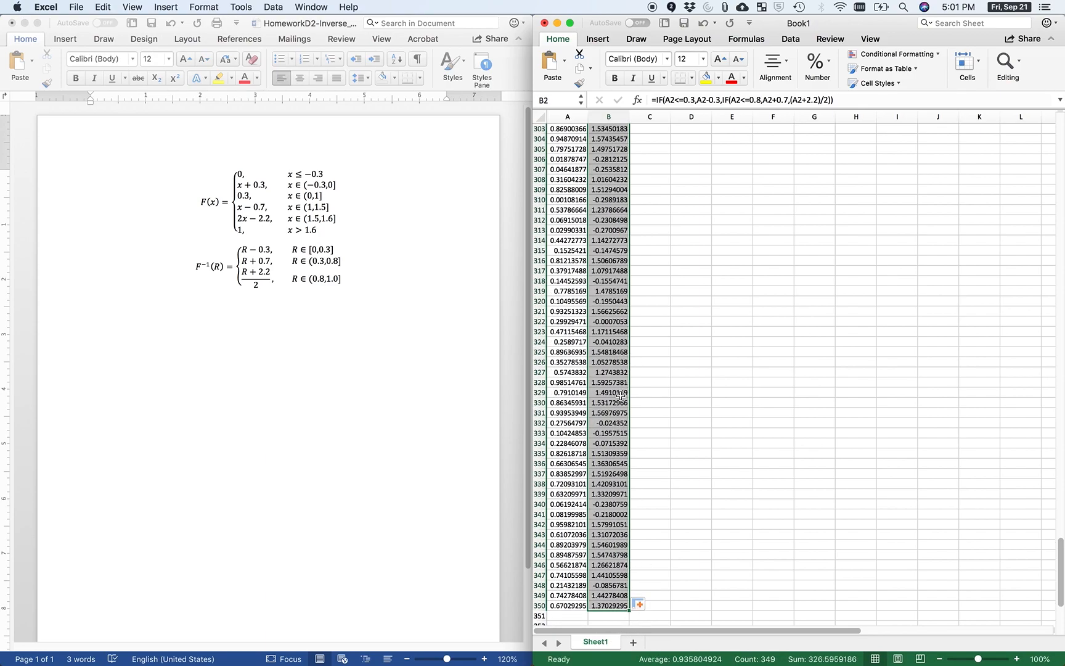
Enter =MIN(B:B) in C2 and =MAX(B:B) in C3, and check both results against the bounds of F(x)
scroll(604, 424, "up", 20)
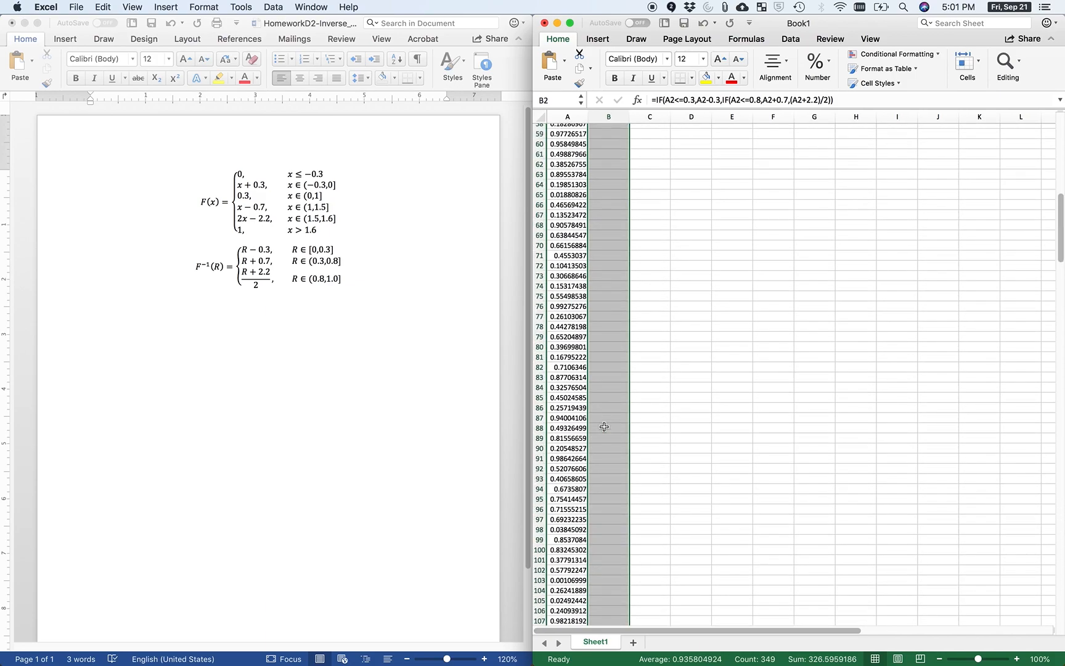
left_click(658, 137)
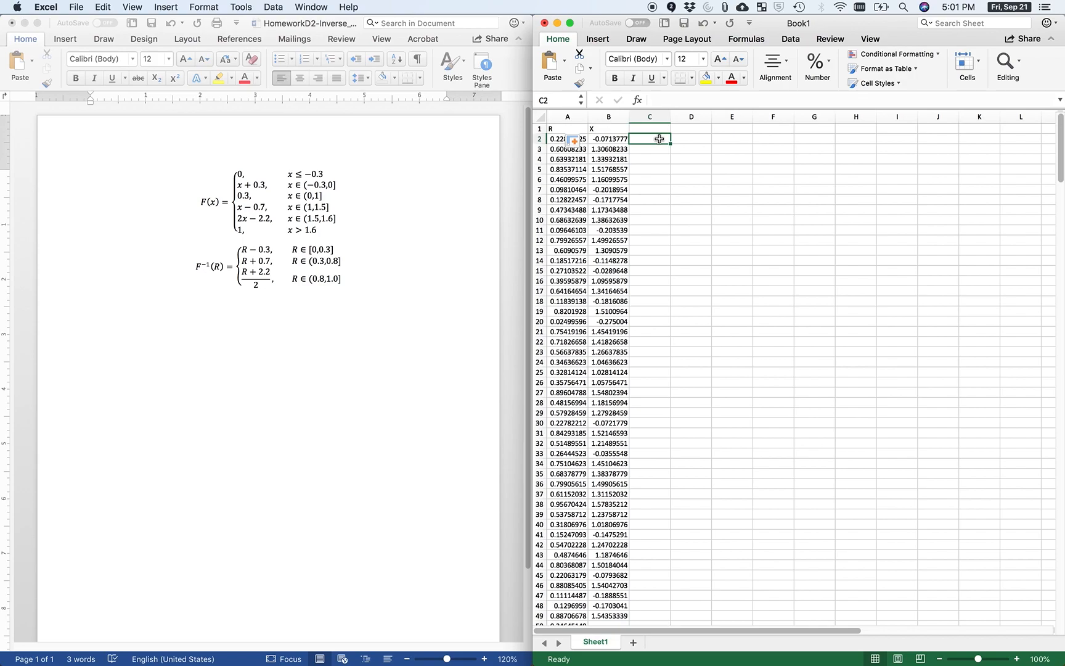
type("=MIN(")
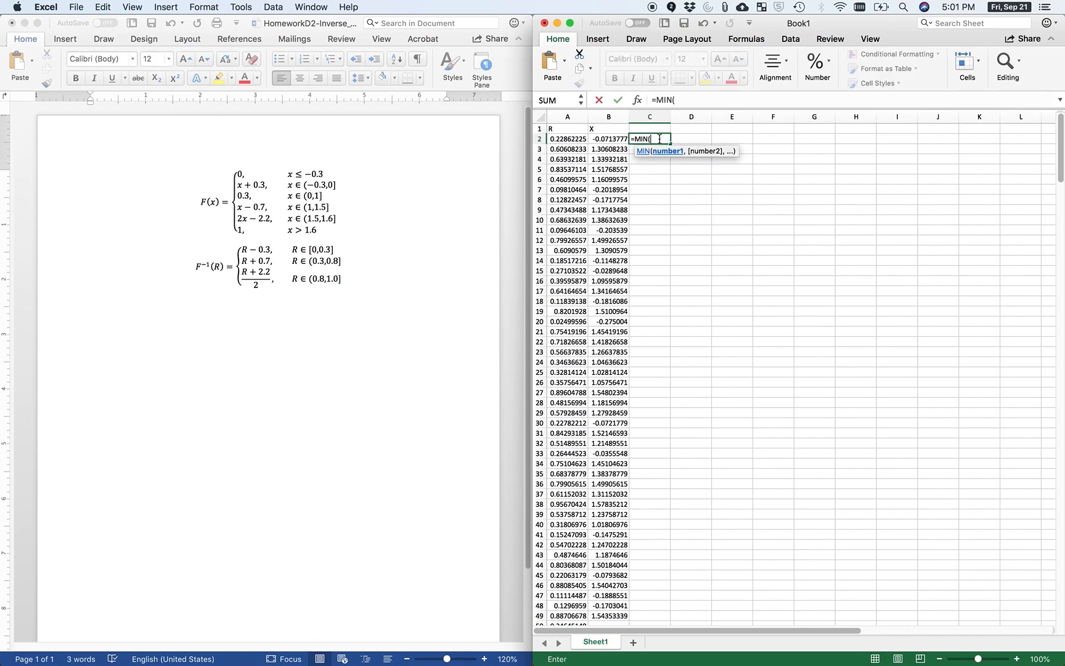
type("B:B)")
key("Return")
type("=")
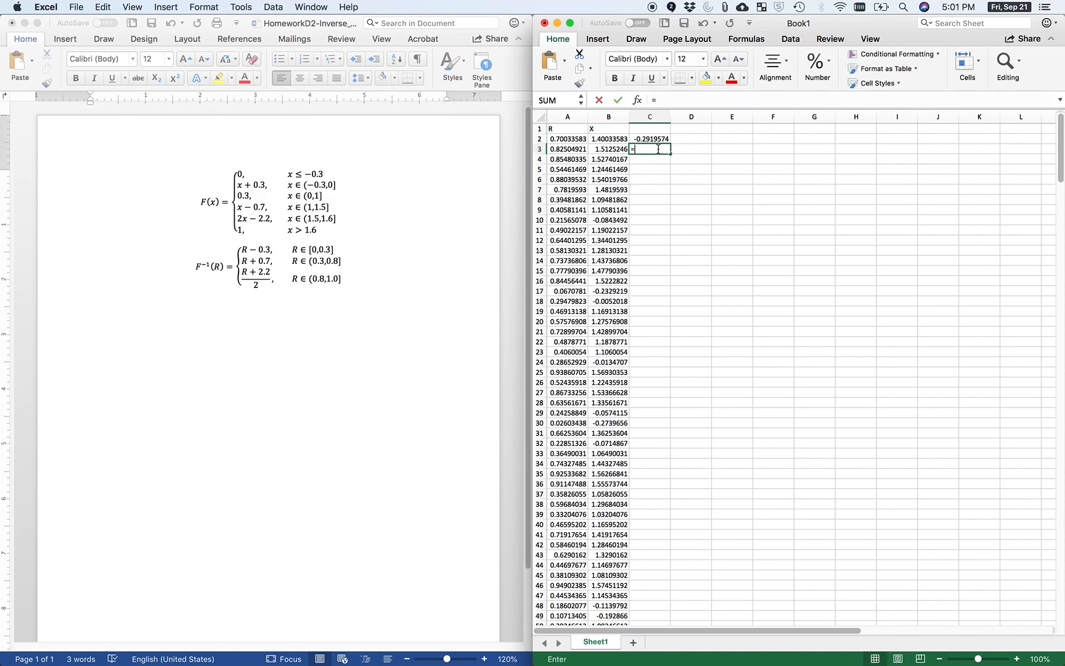
type("MAX(B:B)")
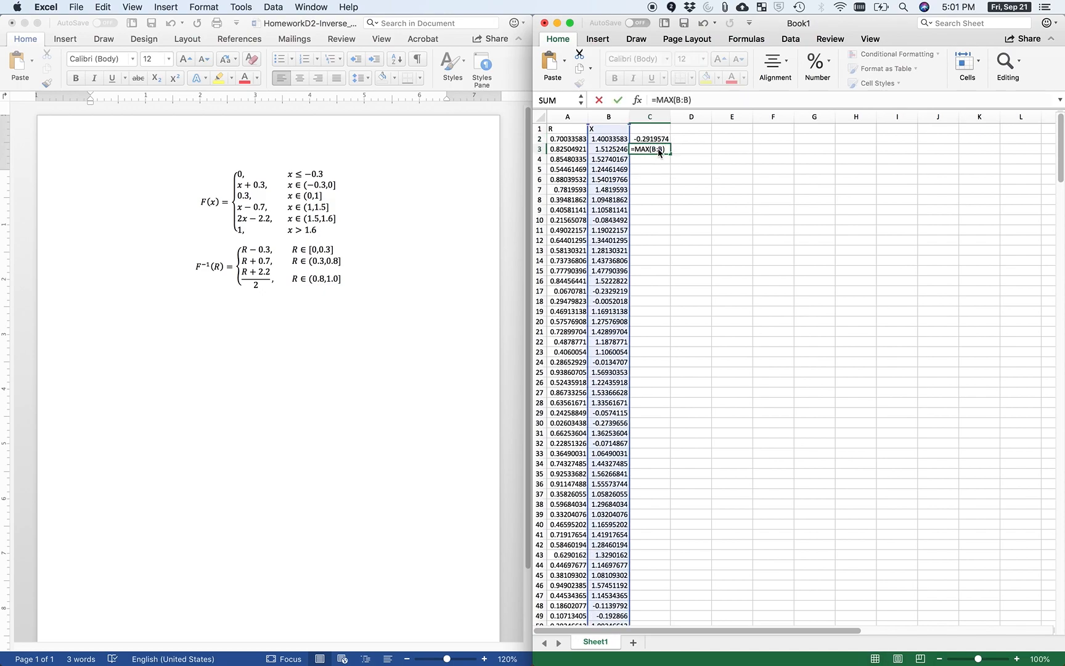
key("Return")
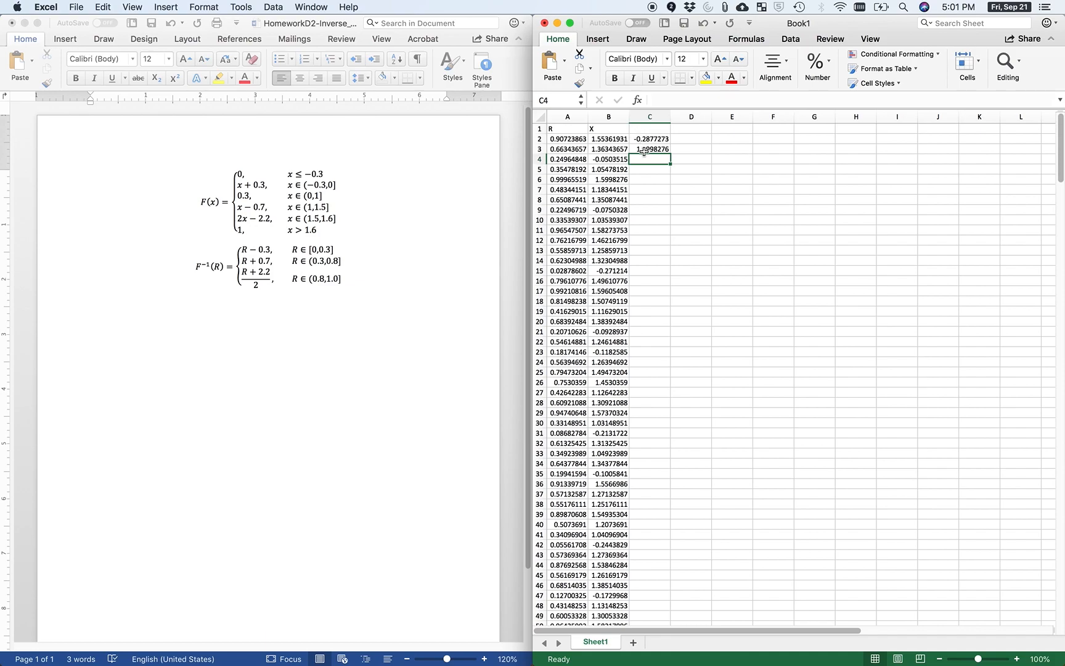
left_click(652, 149)
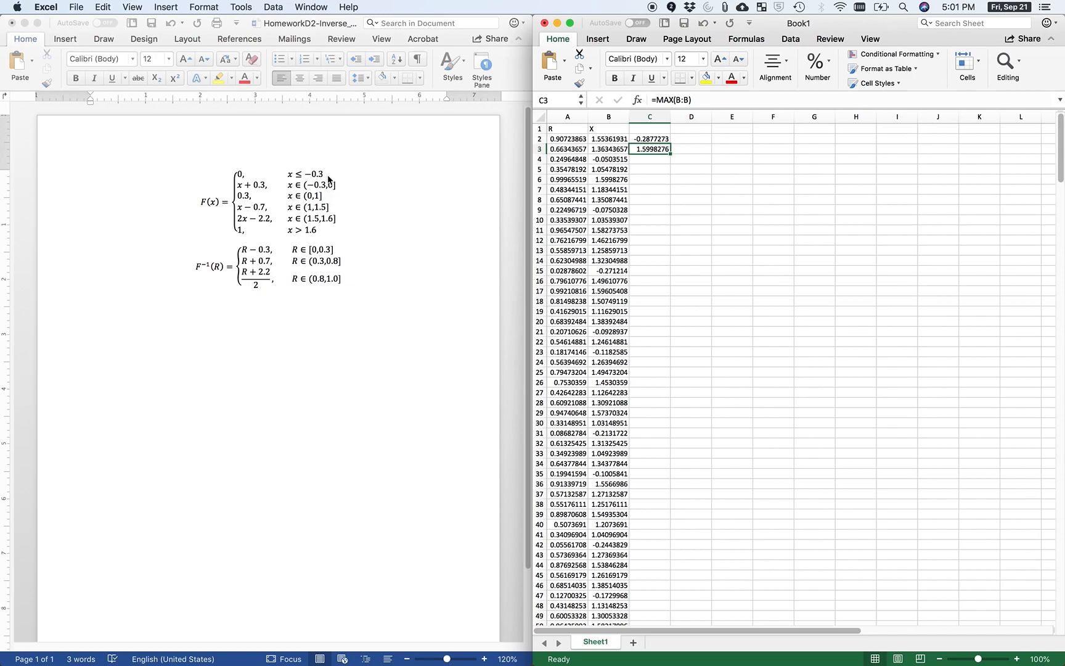
left_click(658, 140)
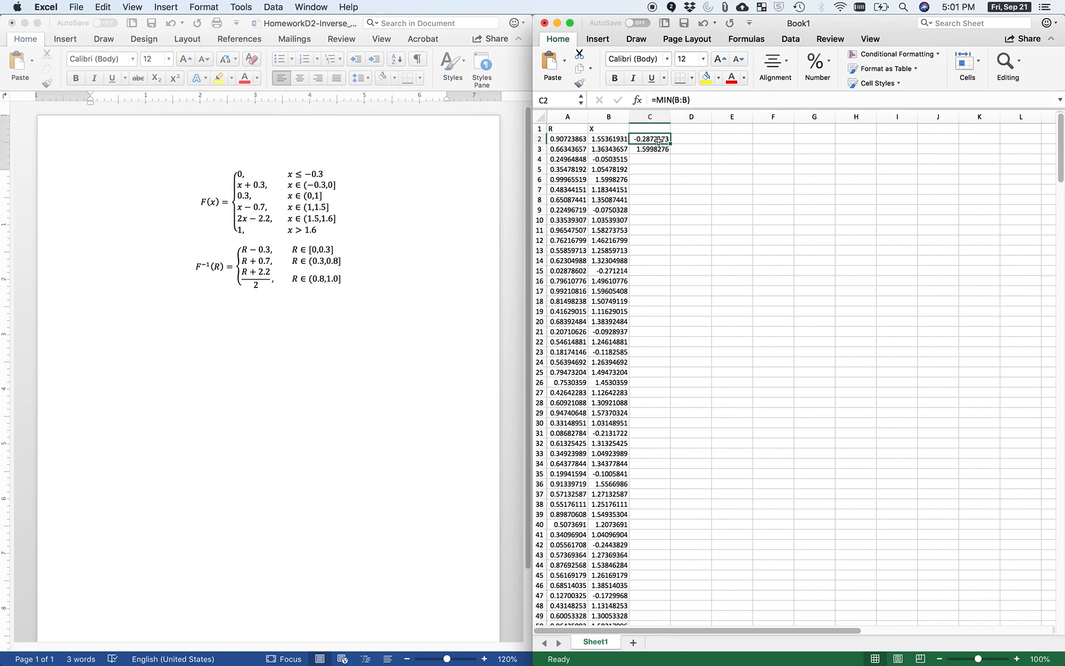
left_click(609, 140)
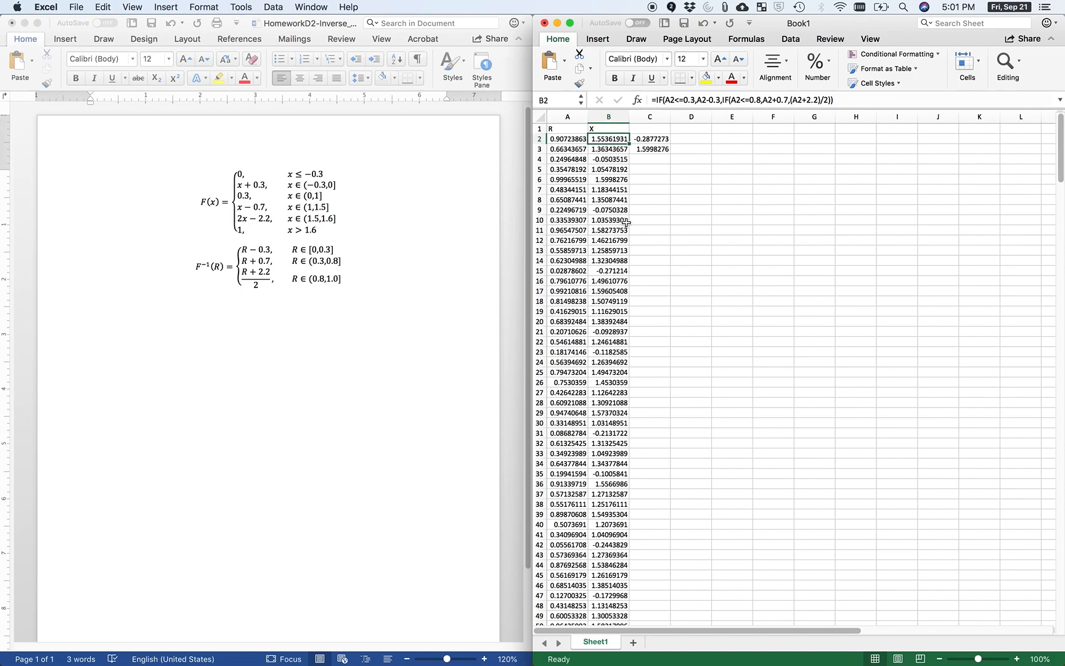
left_click(274, 7)
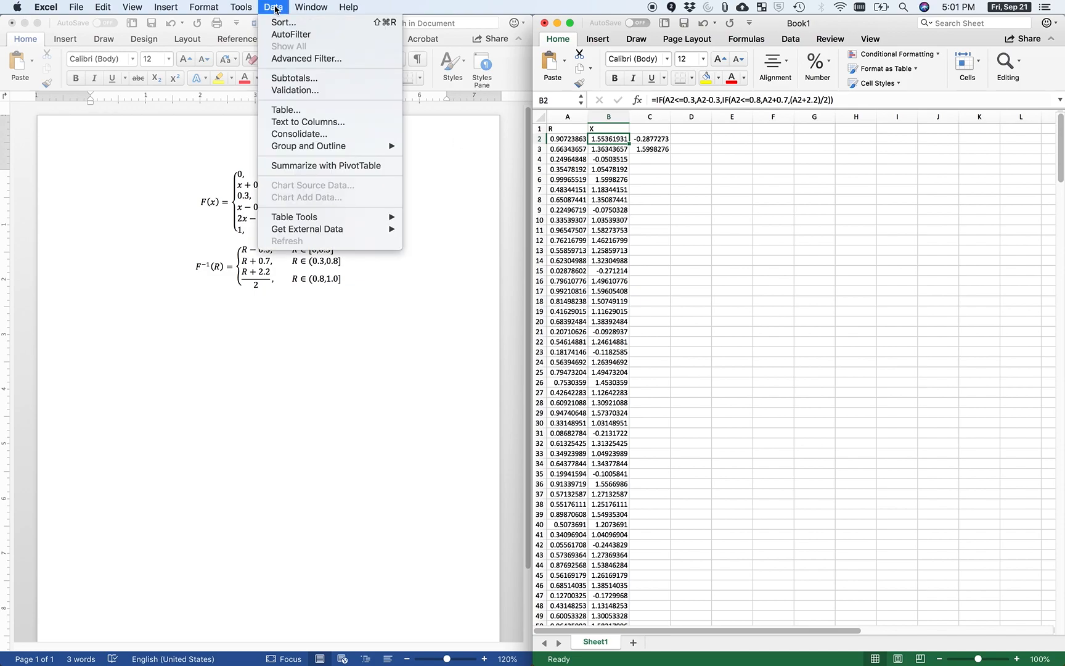
mouse_move(249, 8)
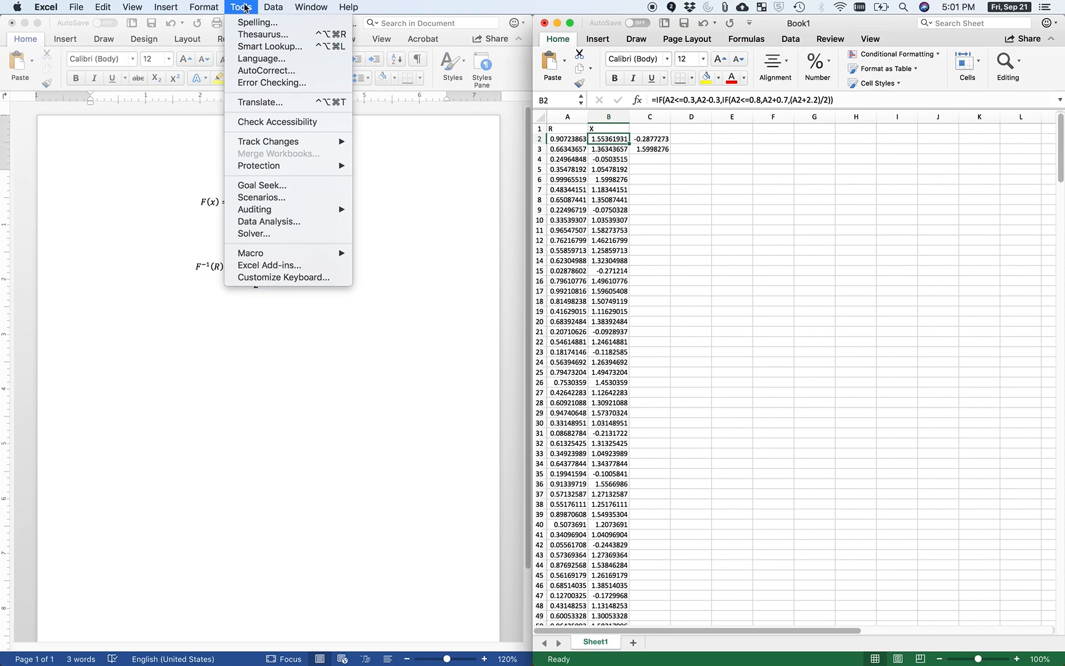
left_click(269, 222)
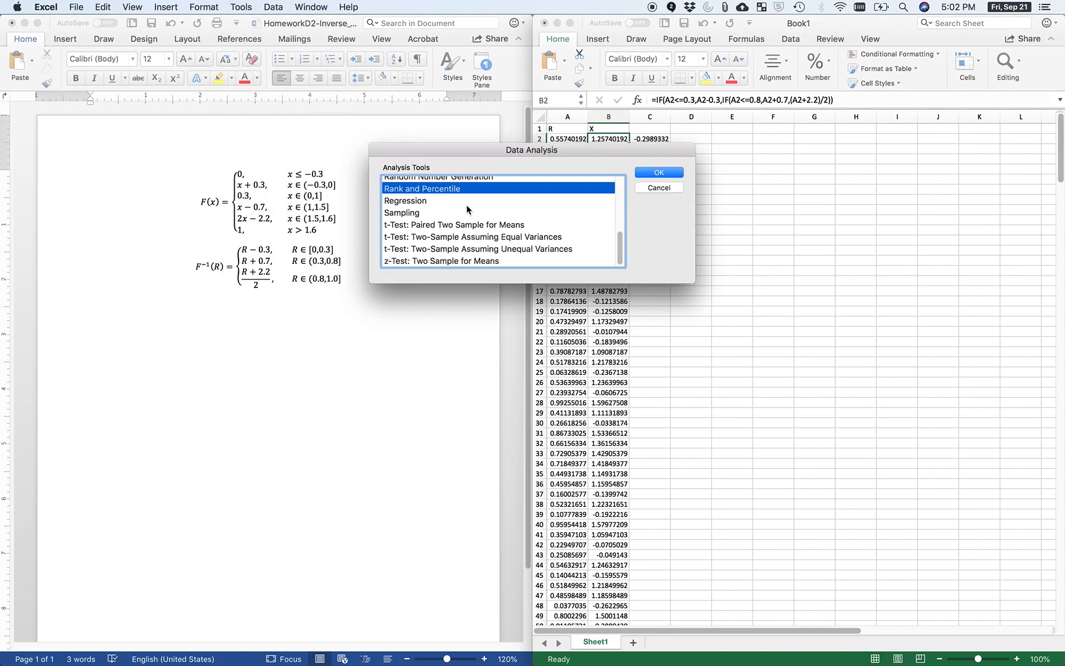
scroll(466, 204, "up", 6)
left_click(417, 234)
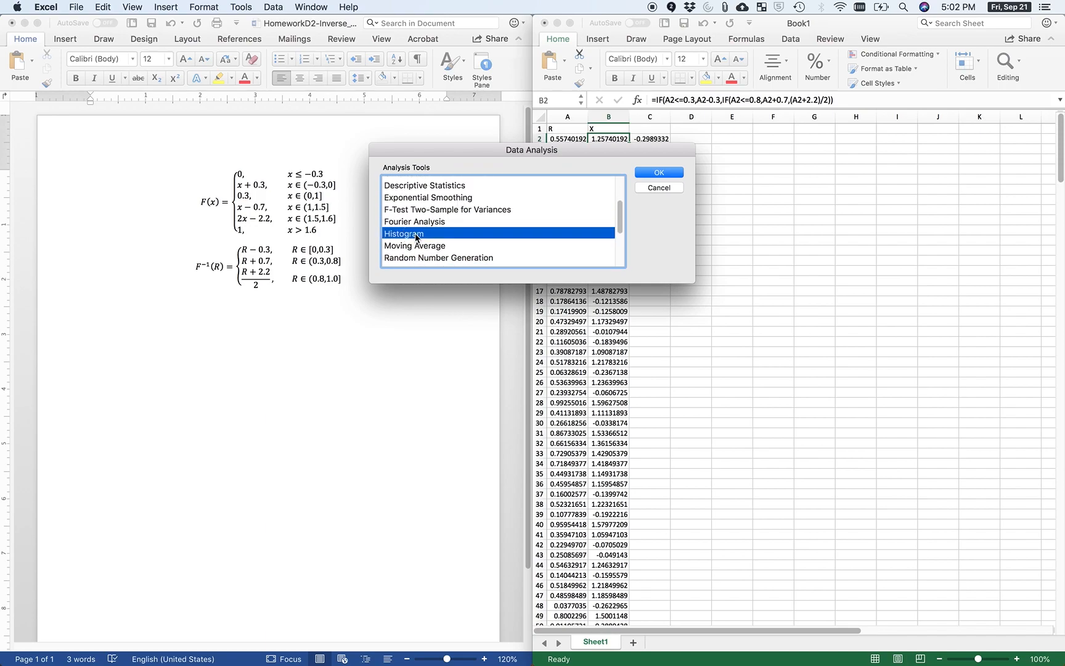
left_click(675, 188)
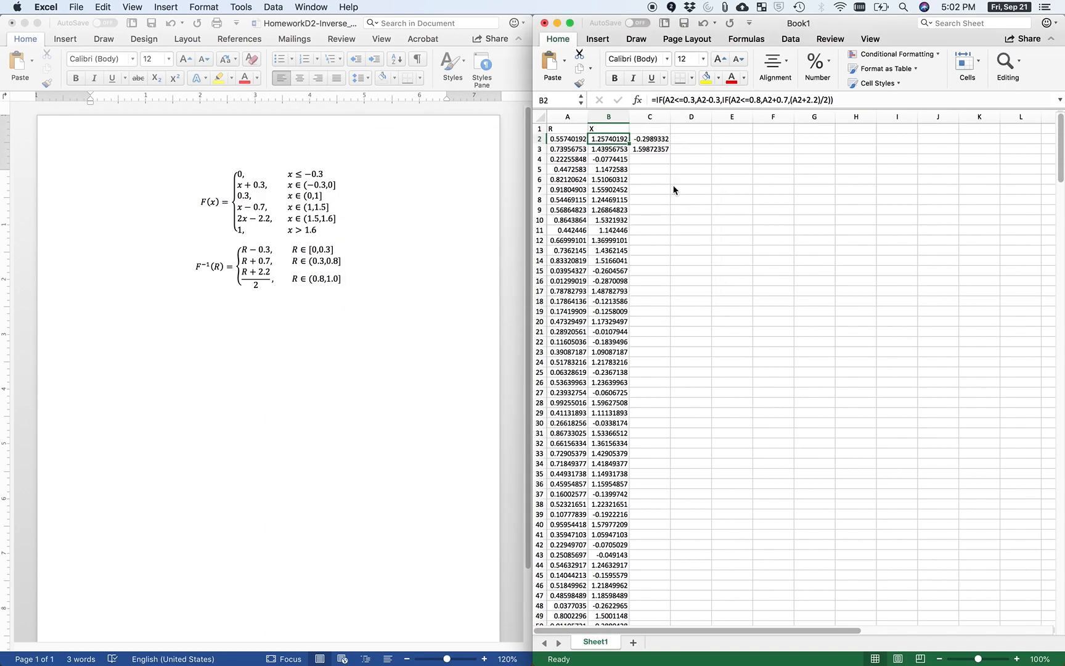
left_click(721, 139)
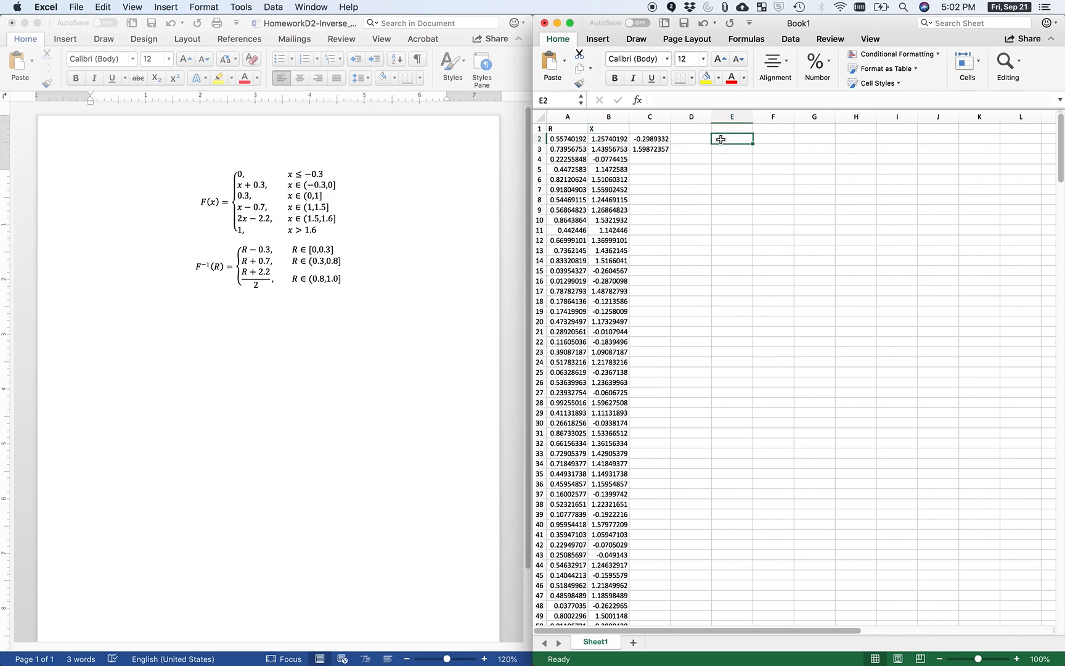
type("=FREQUENCY(")
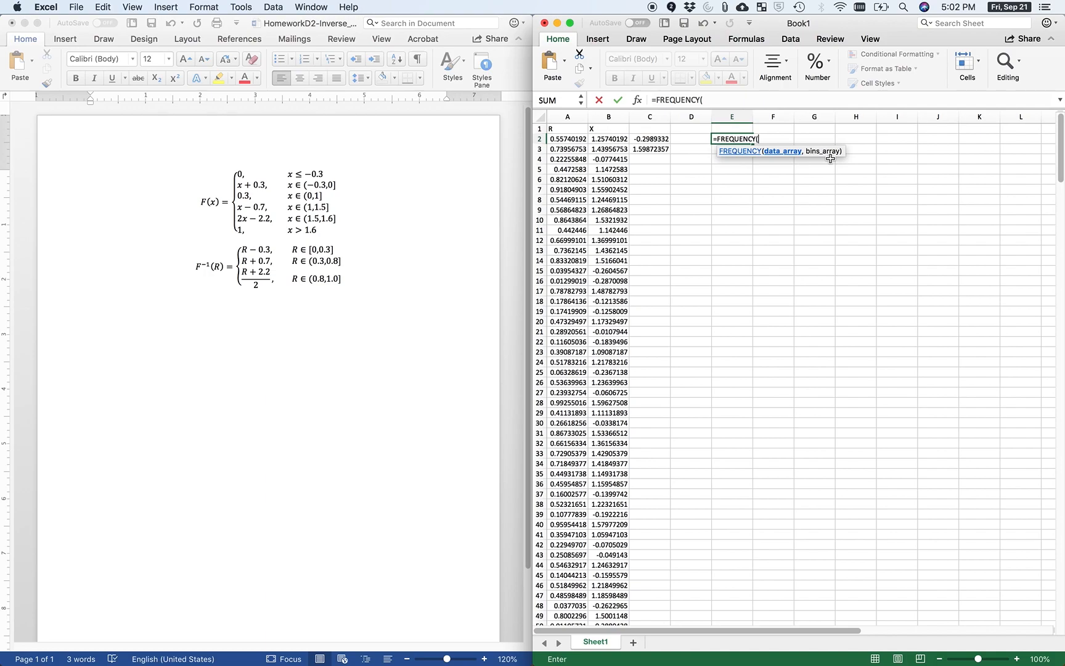
key("BackSpace")
key("BackSpace")
key("BackSpace")
key("BackSpace")
key("BackSpace")
key("BackSpace")
key("BackSpace")
key("BackSpace")
key("BackSpace")
key("BackSpace")
key("BackSpace")
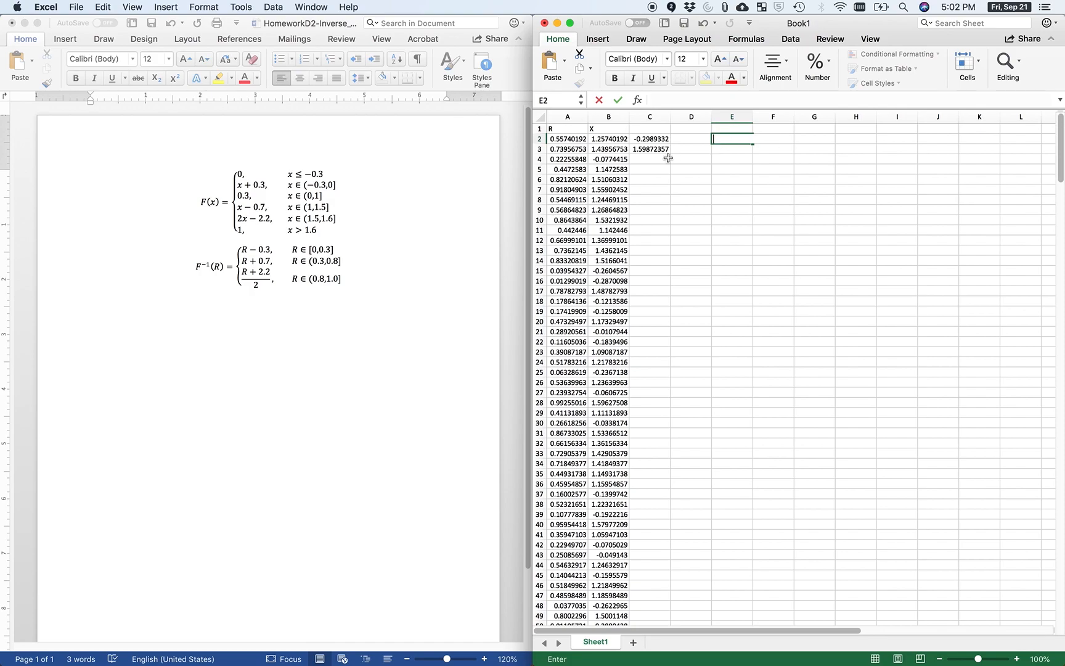
Copy all the generated X values from B2 through B350
left_click(609, 139)
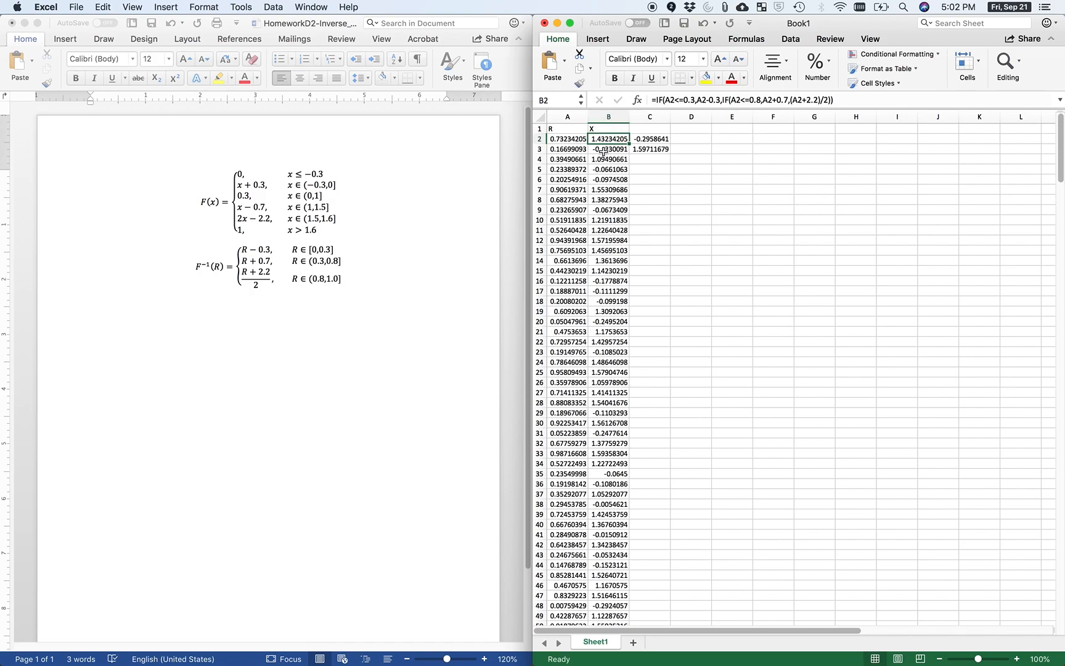
scroll(608, 279, "down", 20)
scroll(608, 279, "down", 20)
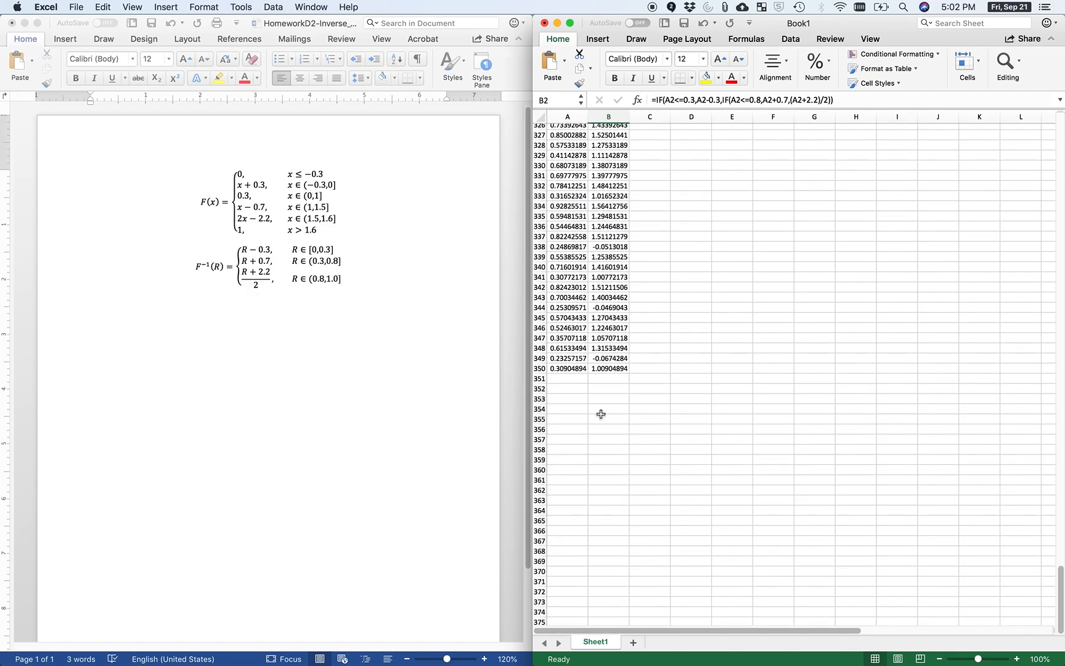
left_click(617, 369)
left_click(617, 369, "shift")
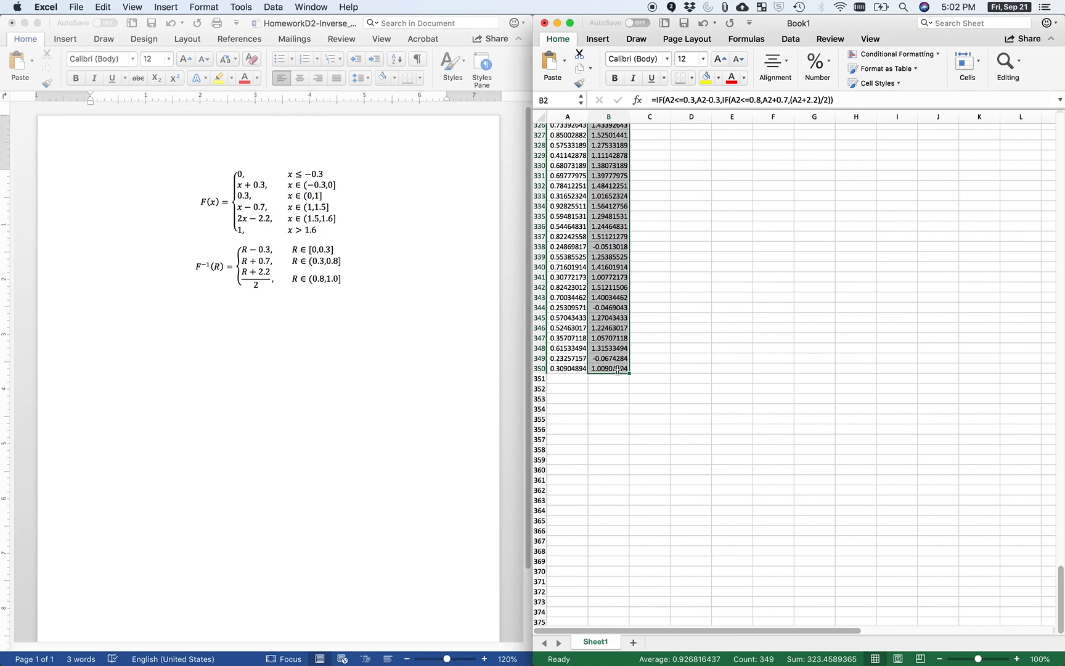
key("super+c")
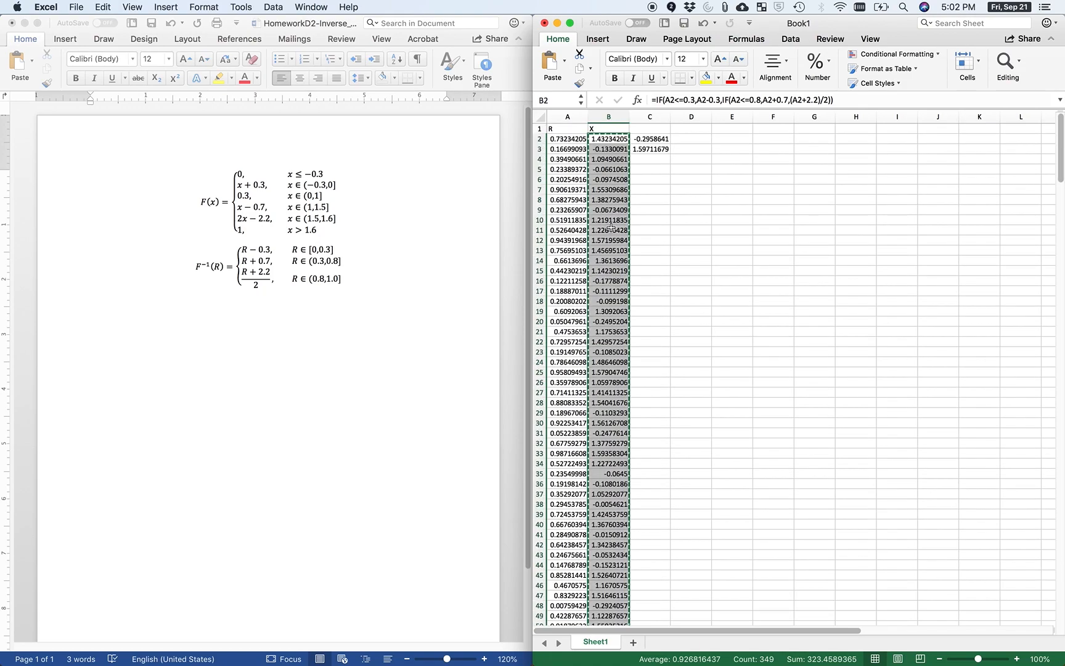
left_click(649, 209)
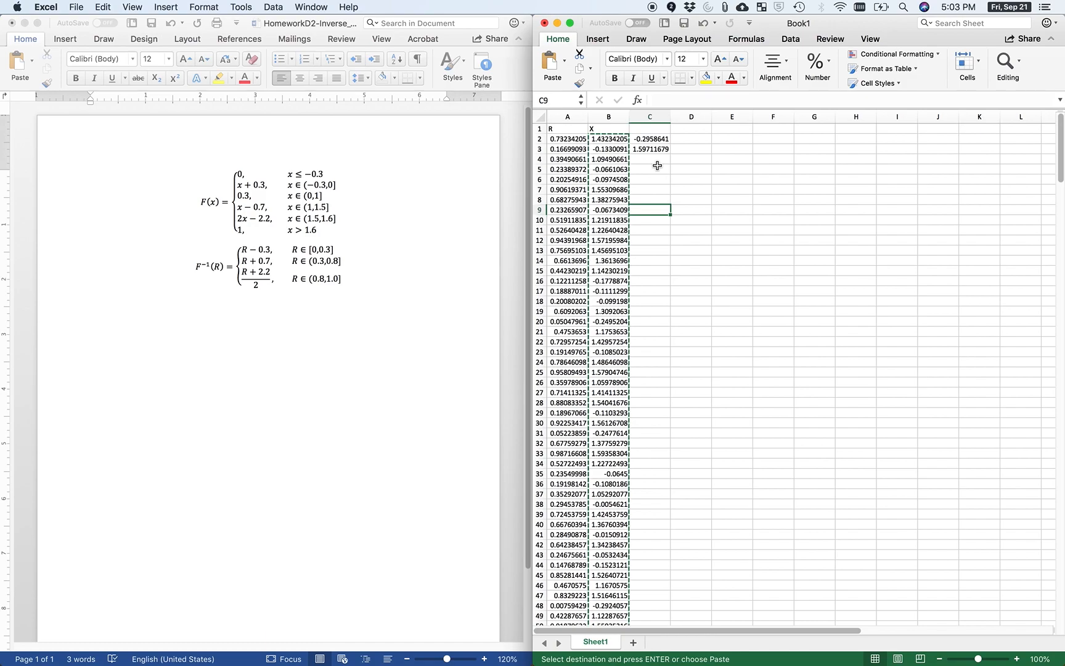
Switch to MATLAB and assign the copied values to a vector named X with the output suppressed
key("super+Tab")
key("super+Tab")
key("super+Tab")
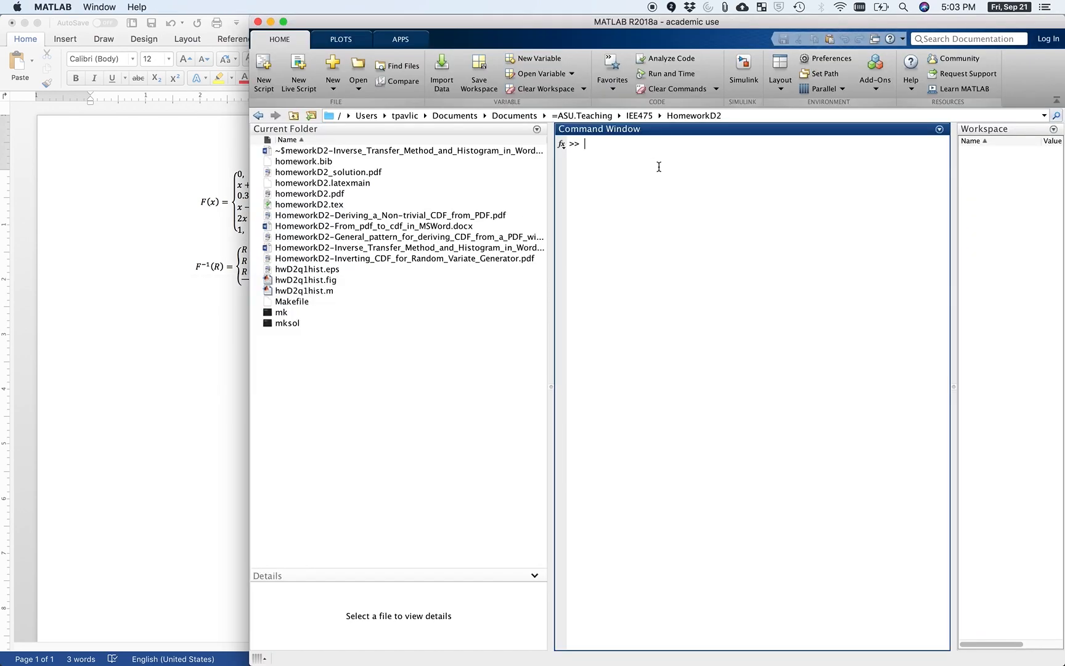
type("X = [")
key("super+v")
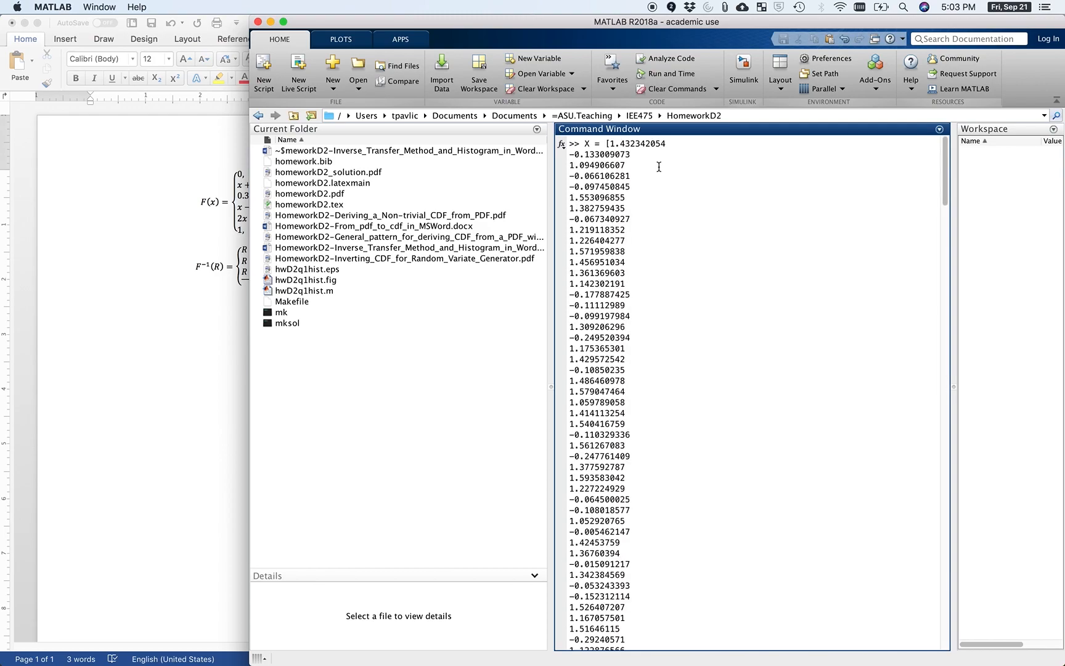
type("]")
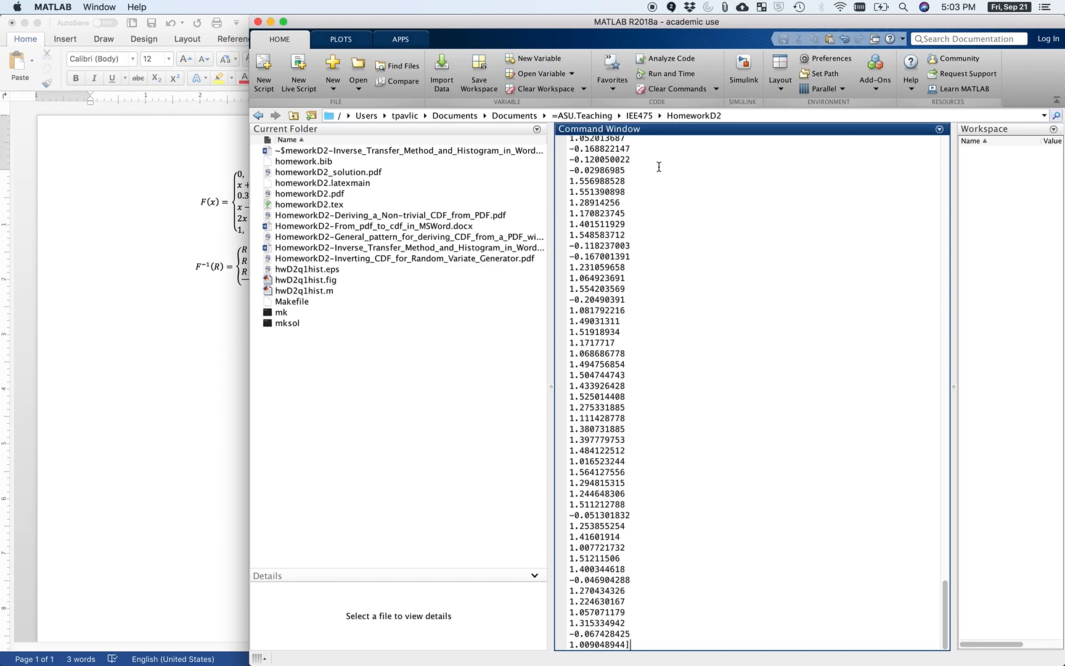
type(";")
key("Return")
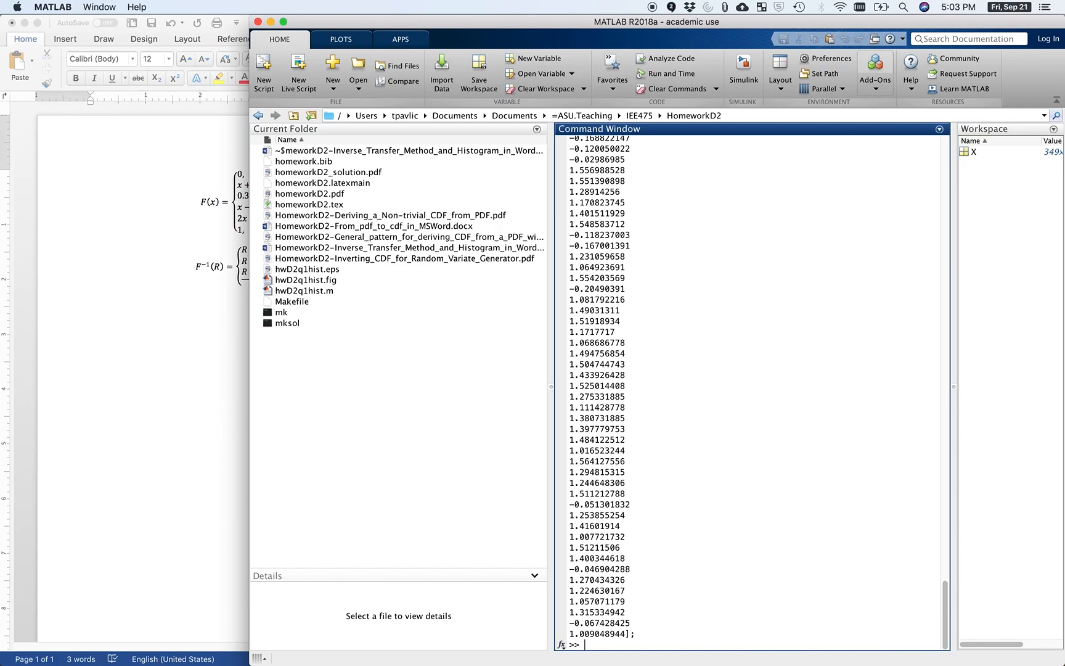
Plot the vector with histogram(X), and close the resulting figure
left_click_drag(846, 23, 719, 23)
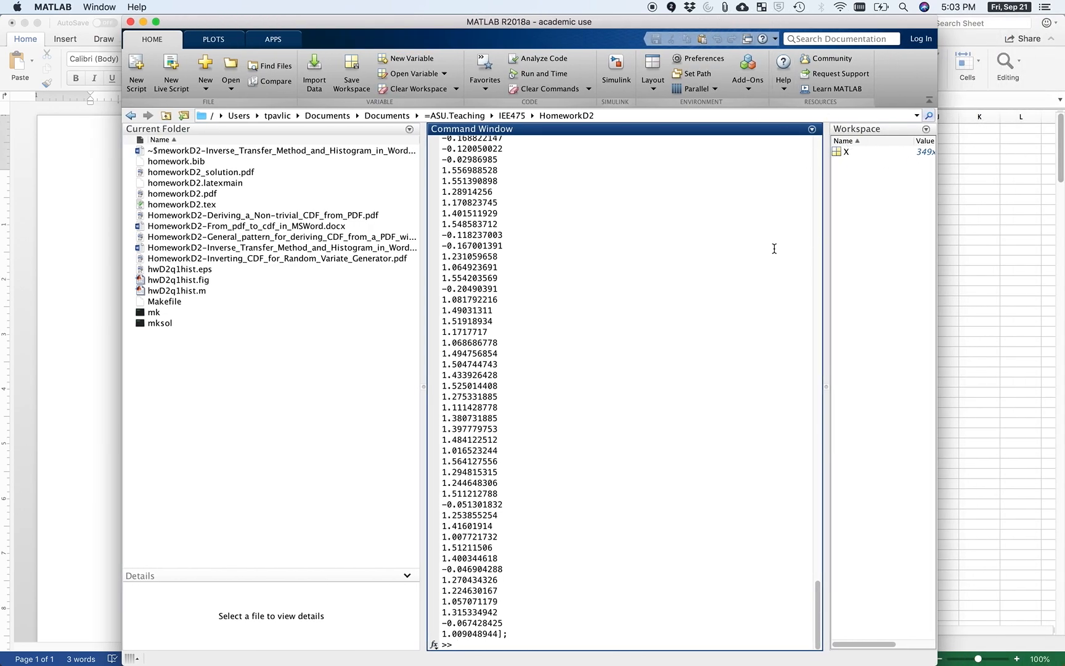
type("histogram(X)")
key("Return")
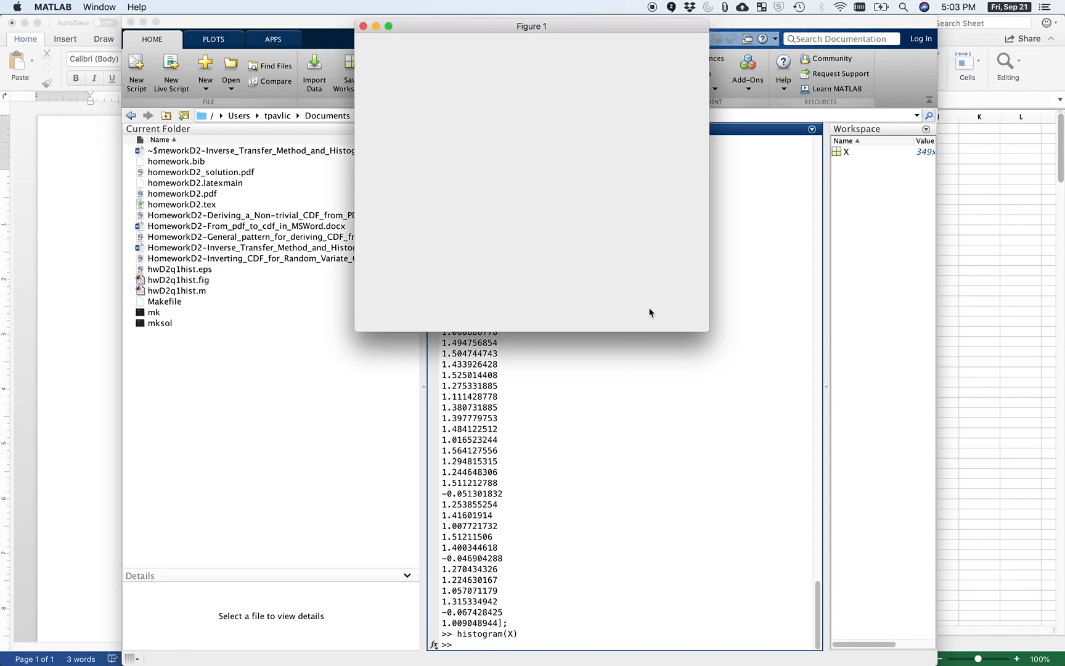
left_click(363, 26)
Plot the vector with hist(X), and move the figure window clear of the commands
type("hist(X)")
key("Return")
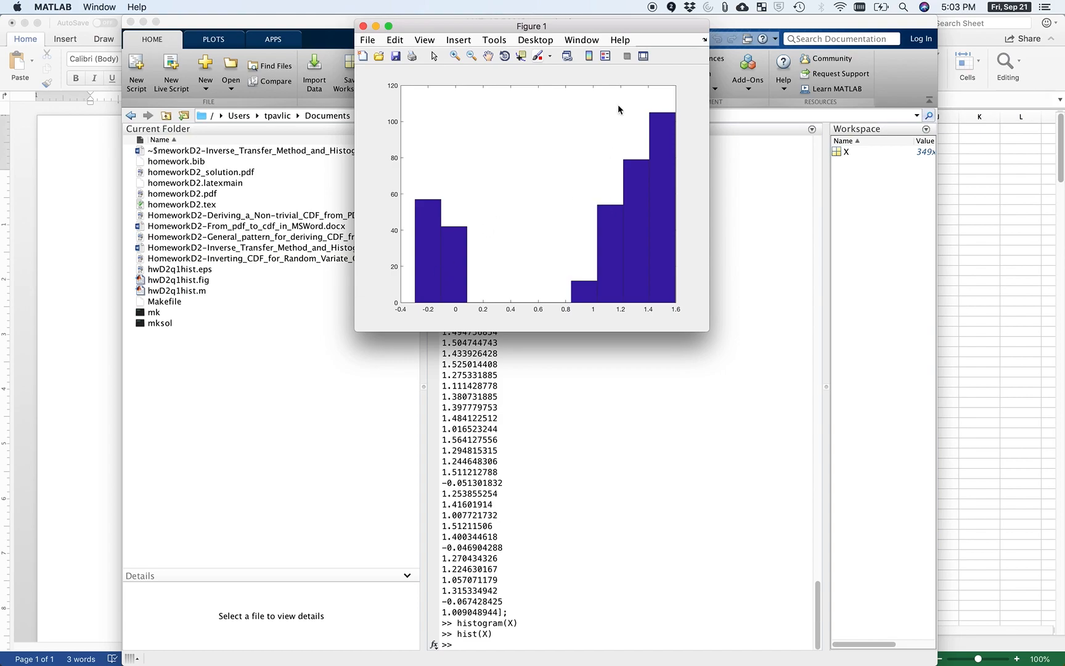
left_click_drag(586, 28, 896, 28)
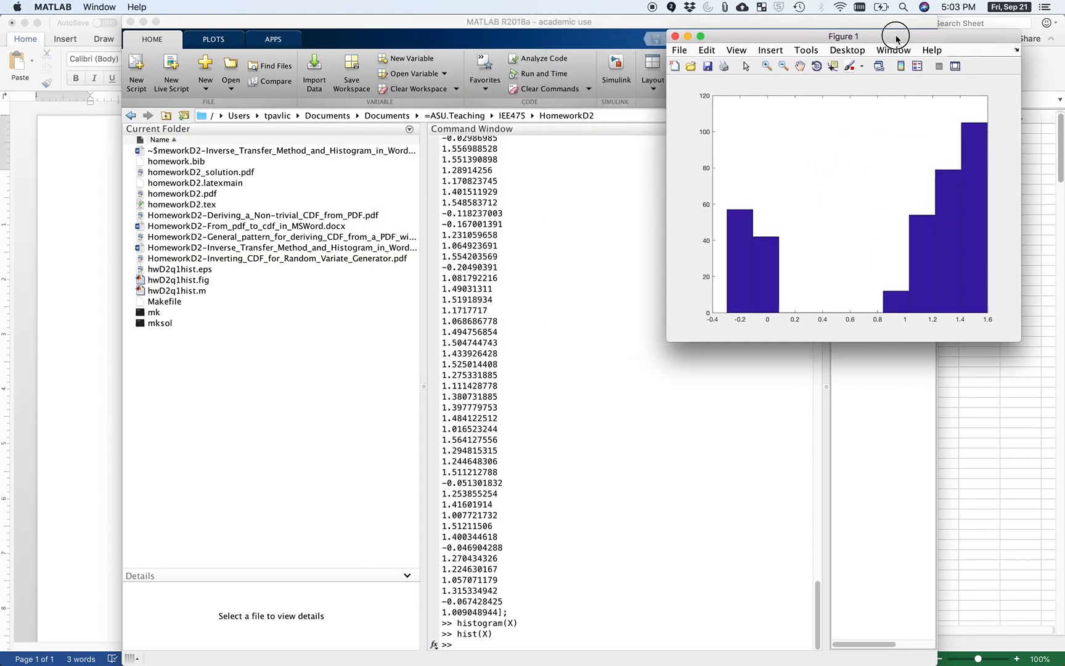
Redraw the existing figure with histogram(X), and bring it into view
left_click(588, 597)
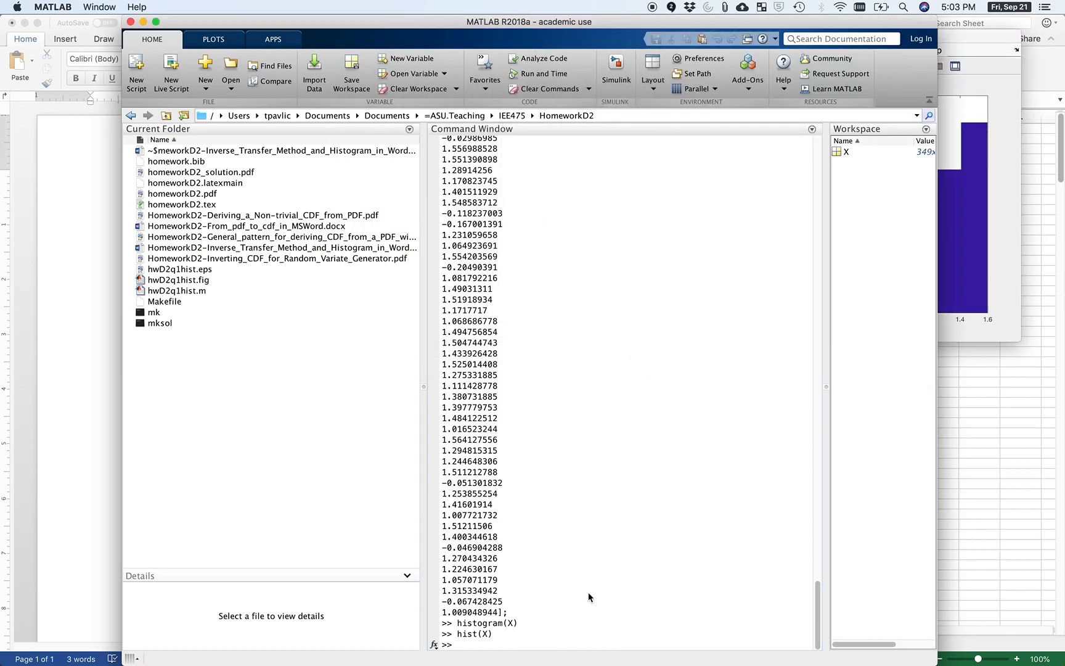
type("histogram(X")
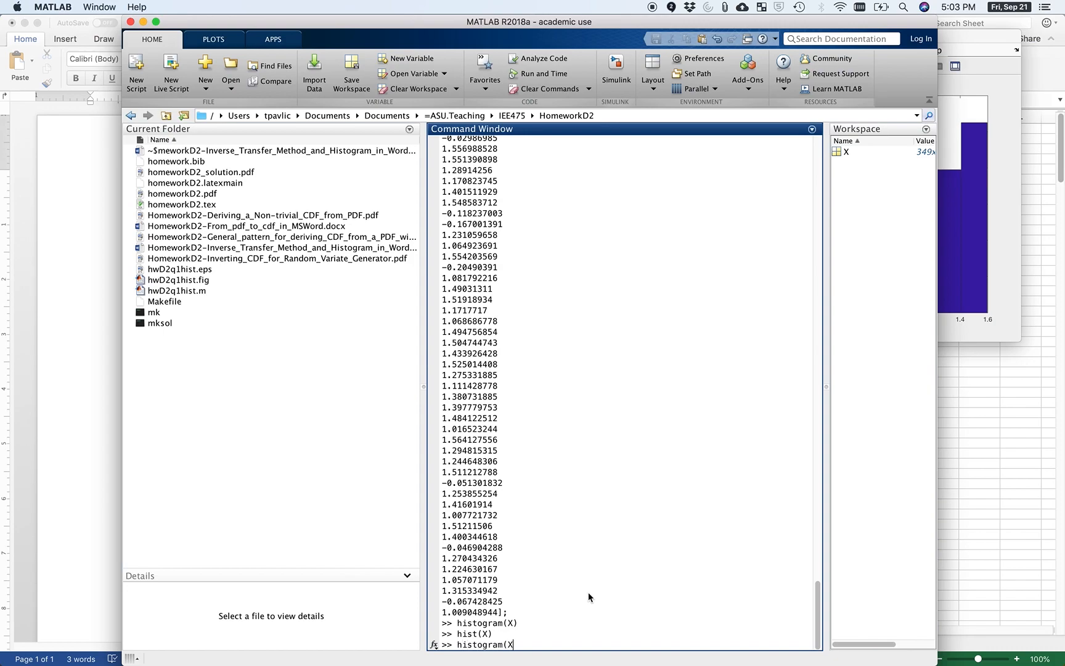
type(")")
key("Return")
left_click(1011, 147)
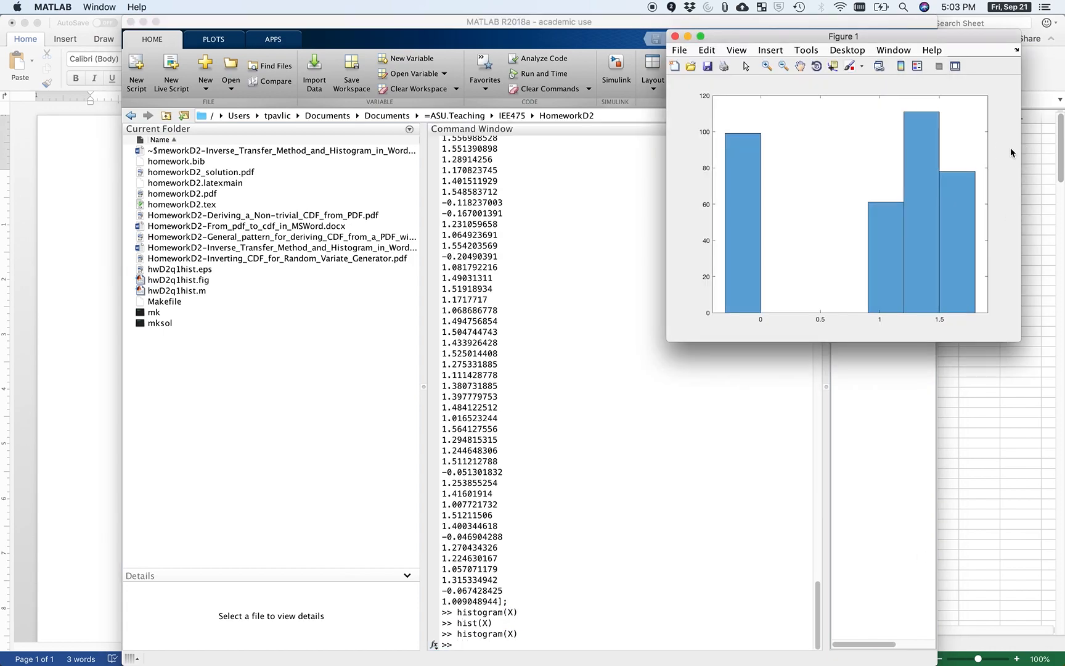
Plot hist(X) in a second figure with figure(2), place it below Figure 1, and show both plots for comparison
left_click(560, 577)
left_click(607, 644)
type("figure(2); ")
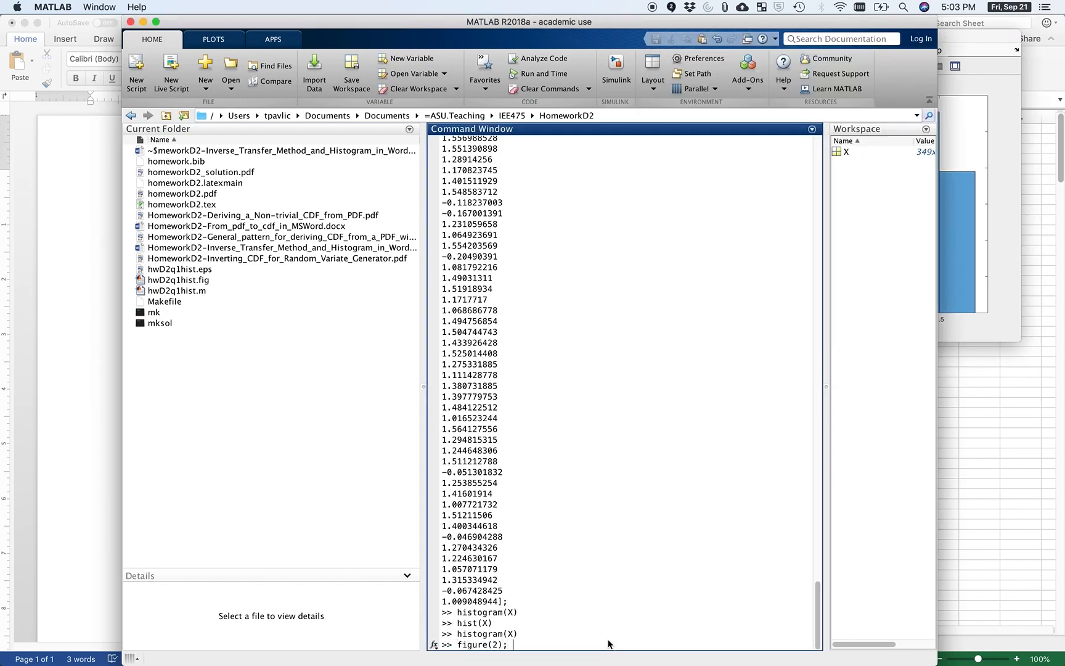
type("histo")
type(")")
key("Return")
left_click_drag(631, 32, 939, 350)
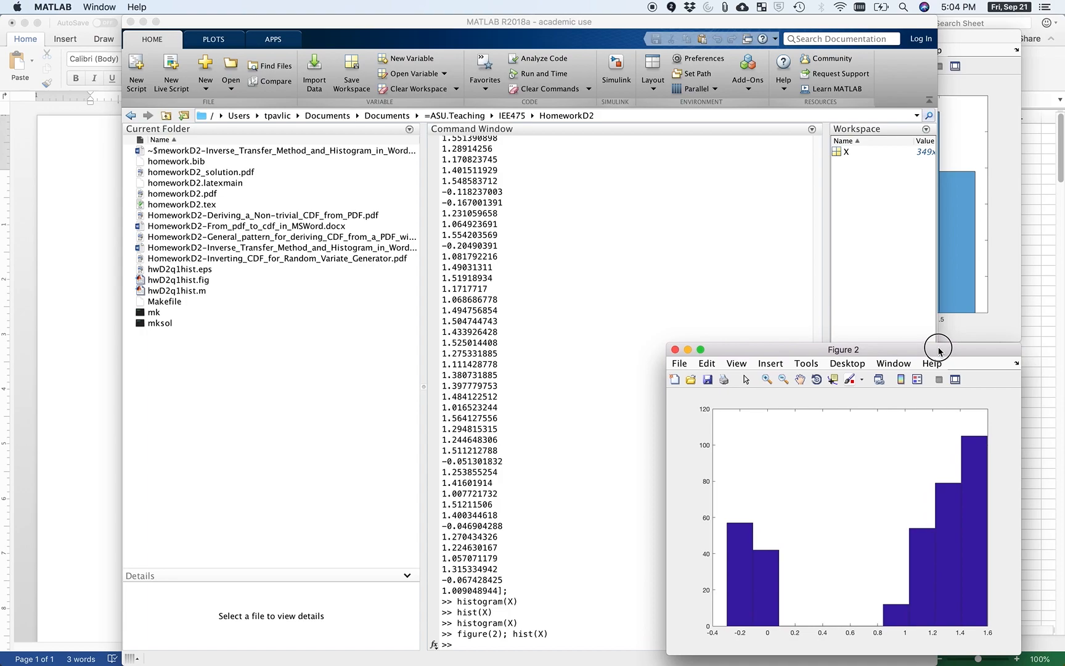
left_click(992, 263)
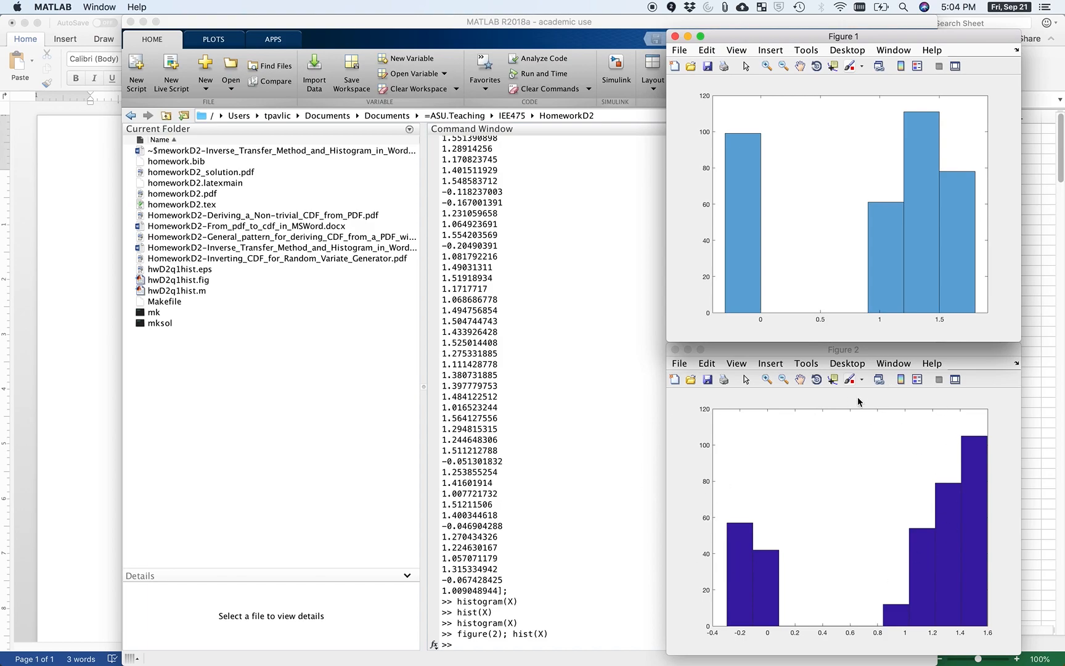
Review F(x) in the Word document, and read MATLAB's help on hist for the syntax that sets the number of bins
left_click(32, 364)
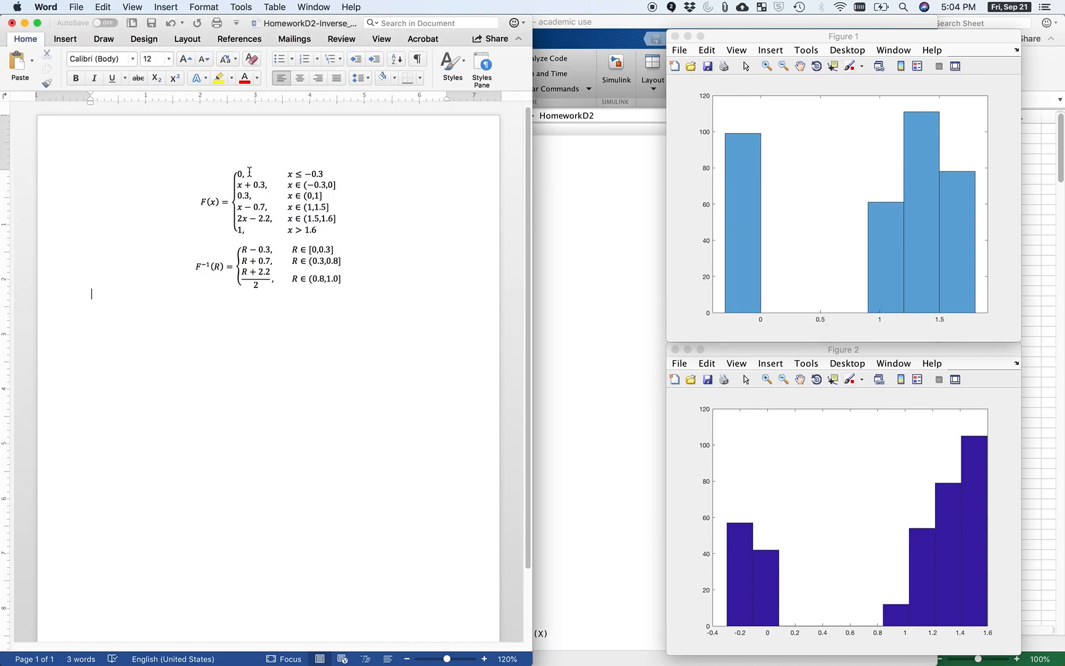
left_click(251, 191)
left_click(591, 477)
type("help hist")
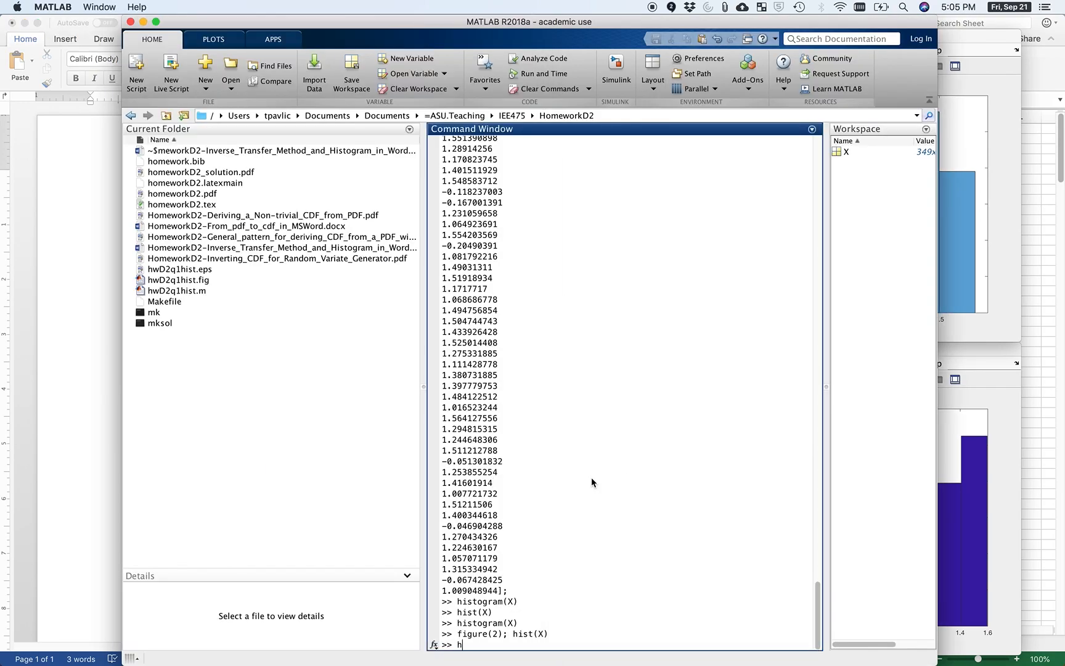
key("Return")
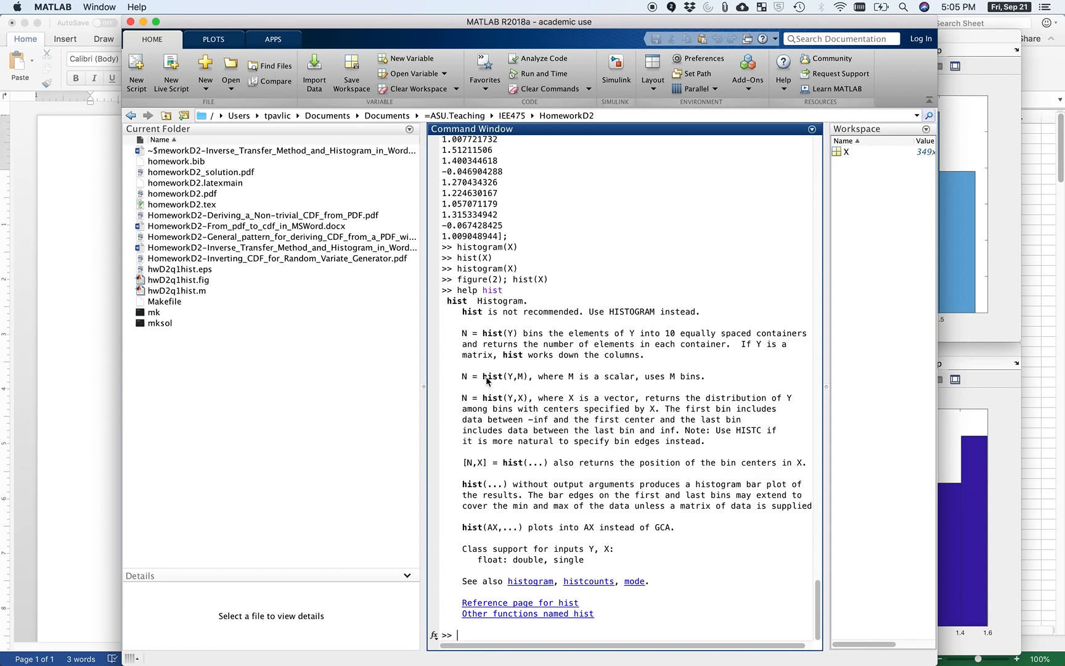
left_click_drag(482, 376, 529, 376)
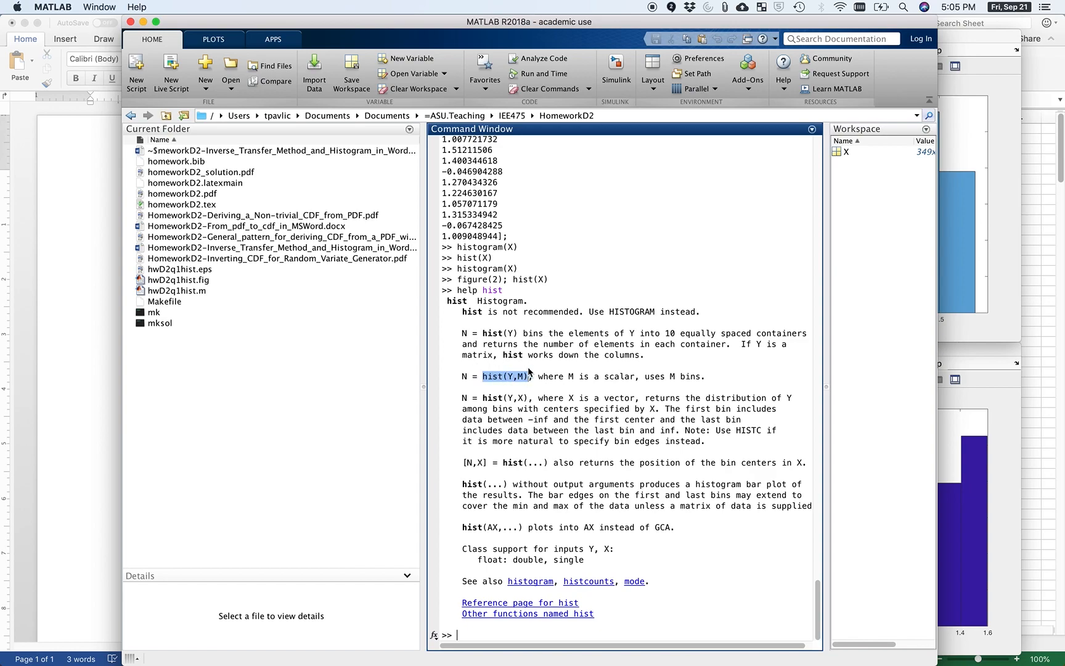
left_click(520, 376)
left_click(609, 482)
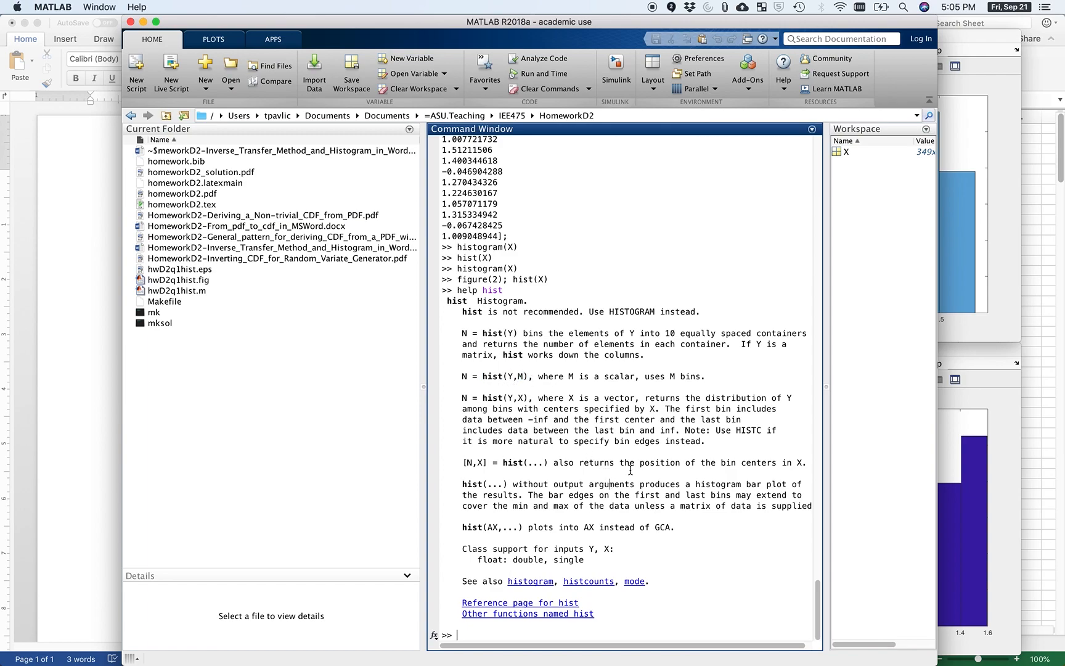
Replot Figure 2 with hist(X,10), and compare it with Figure 1
left_click(732, 574)
type("fig")
key("Up")
key("Left")
type(",10")
key("Return")
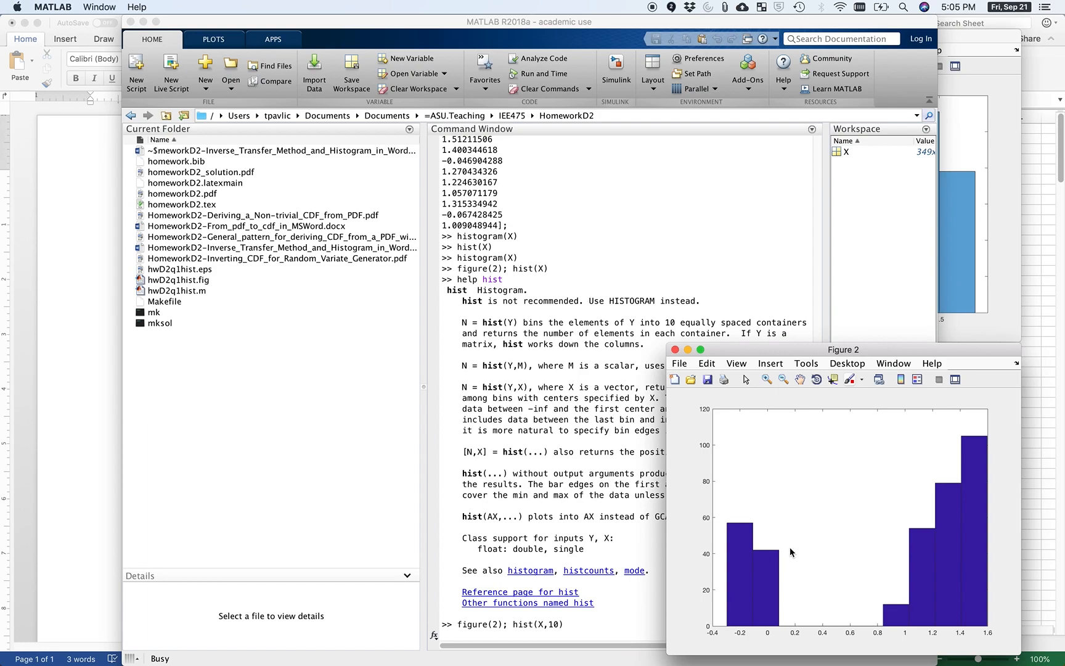
left_click(1002, 290)
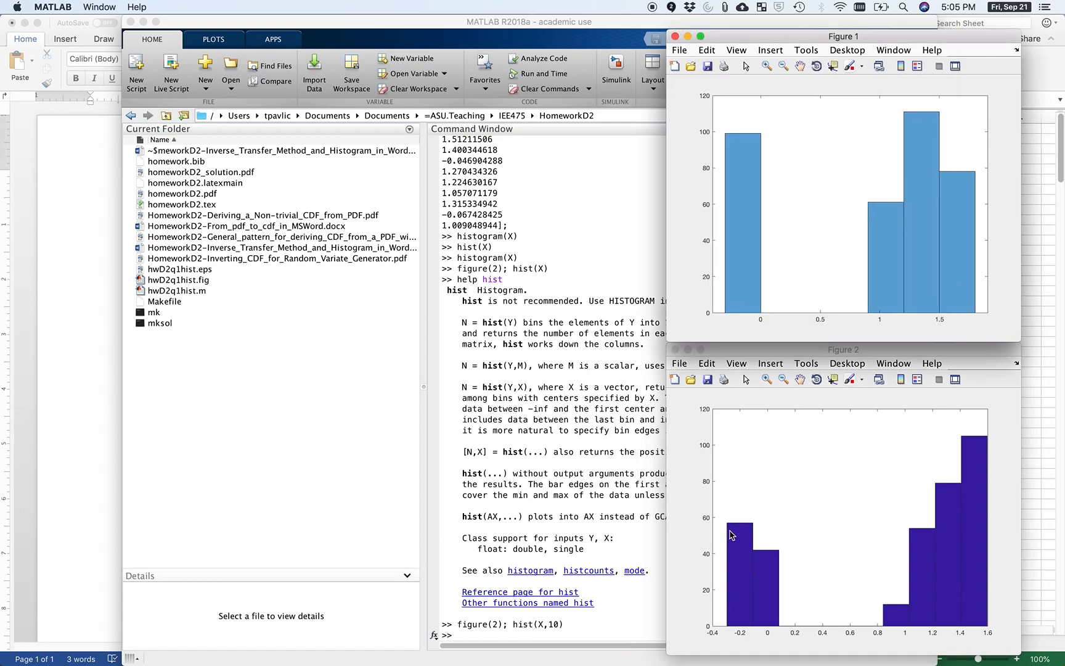
Replot Figure 2 with 15 bins using figure(2); hist(X,15)
left_click(587, 635)
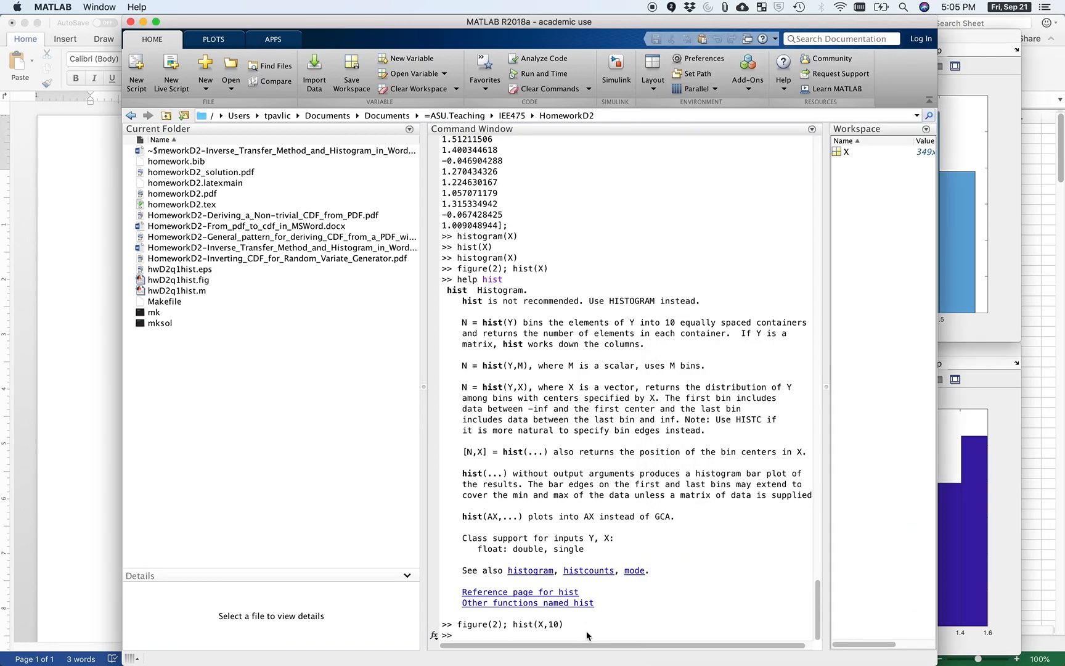
left_click(587, 635)
key("Up")
key("BackSpace")
key("BackSpace")
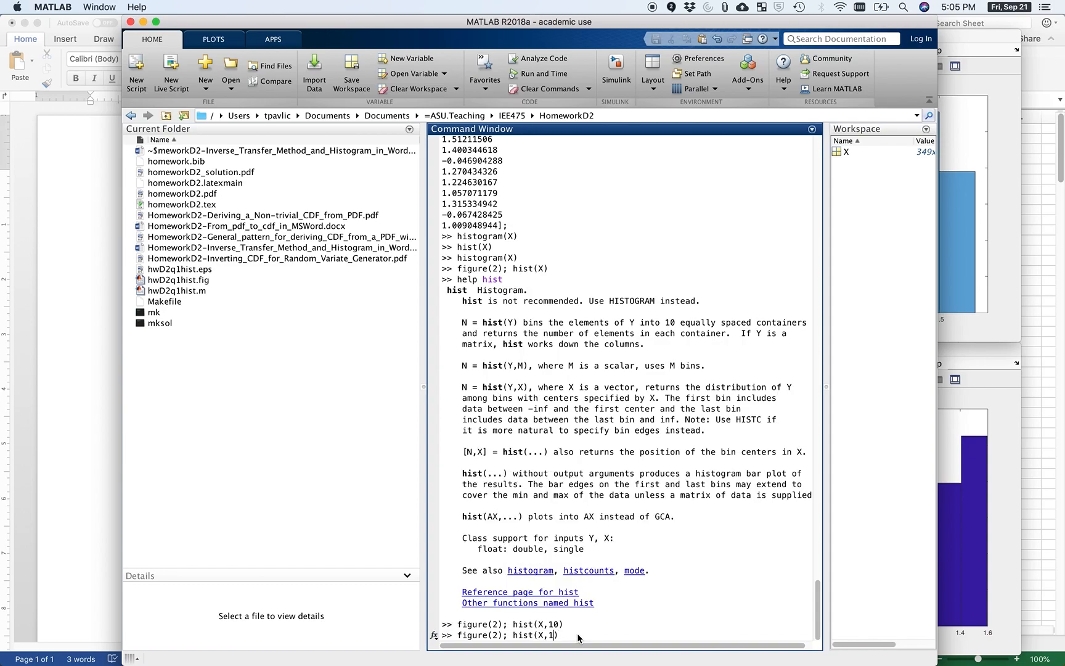
type("5)")
key("Return")
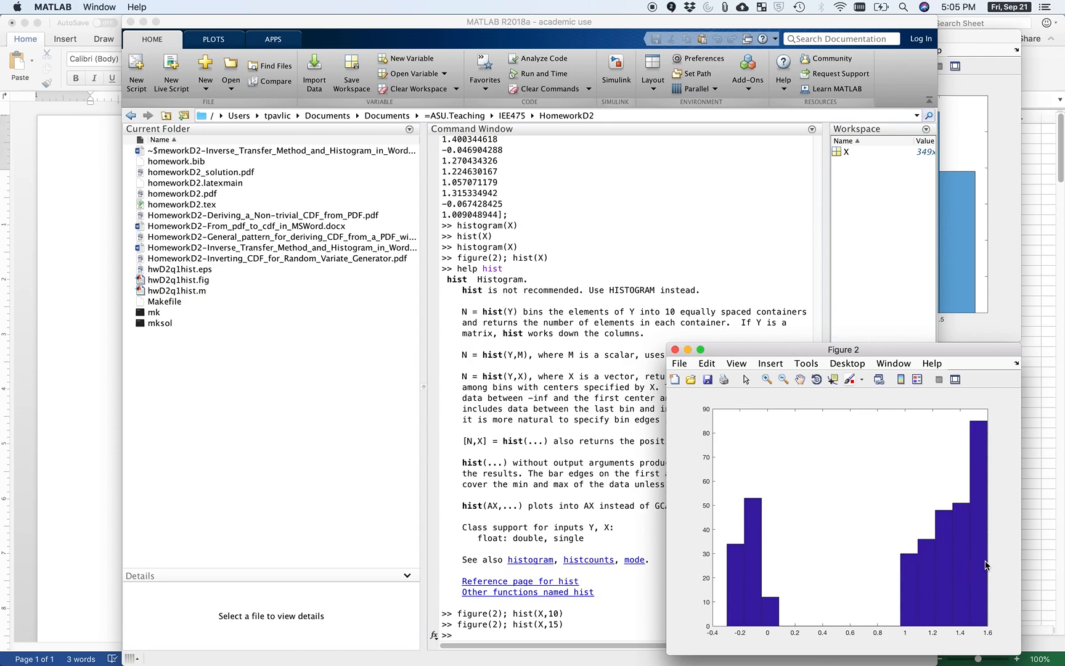
Check F(x) in the Word document again, and read MATLAB's help on histogram for its bin-count syntax
left_click(77, 373)
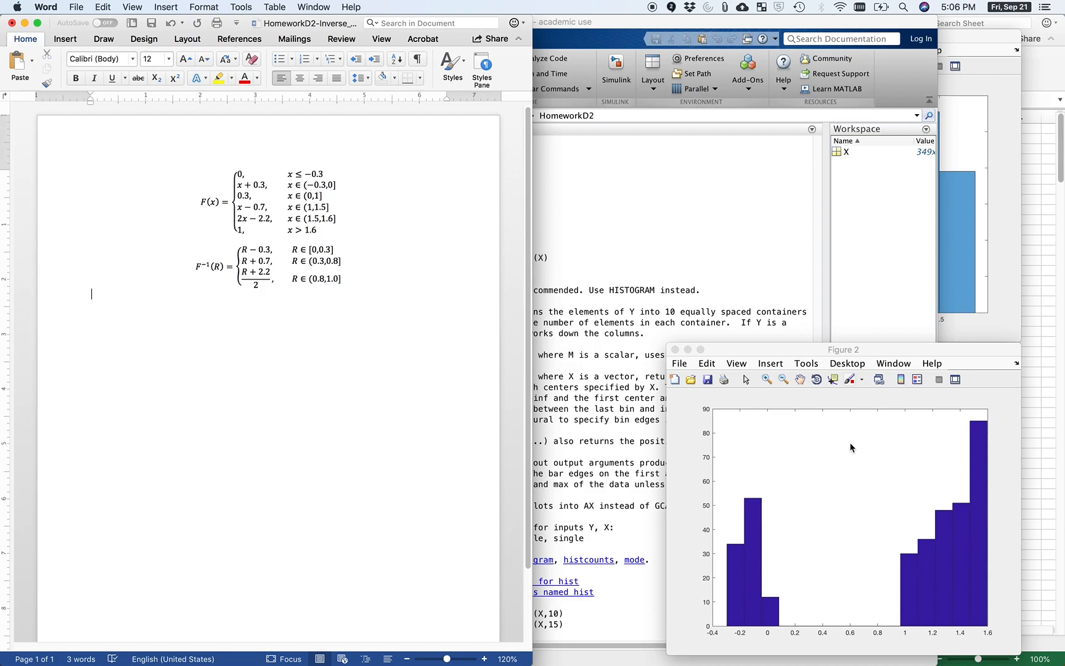
left_click(771, 276)
type("help histogram")
key("Return")
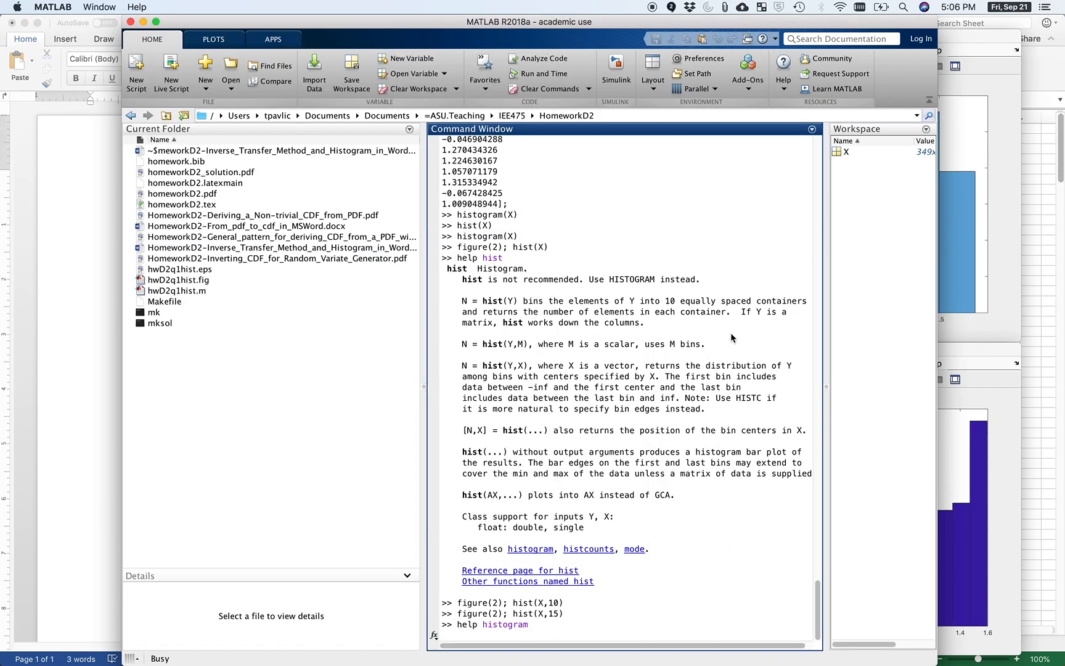
scroll(659, 270, "up", 10)
scroll(659, 269, "up", 15)
scroll(660, 269, "up", 12)
scroll(659, 269, "down", 7)
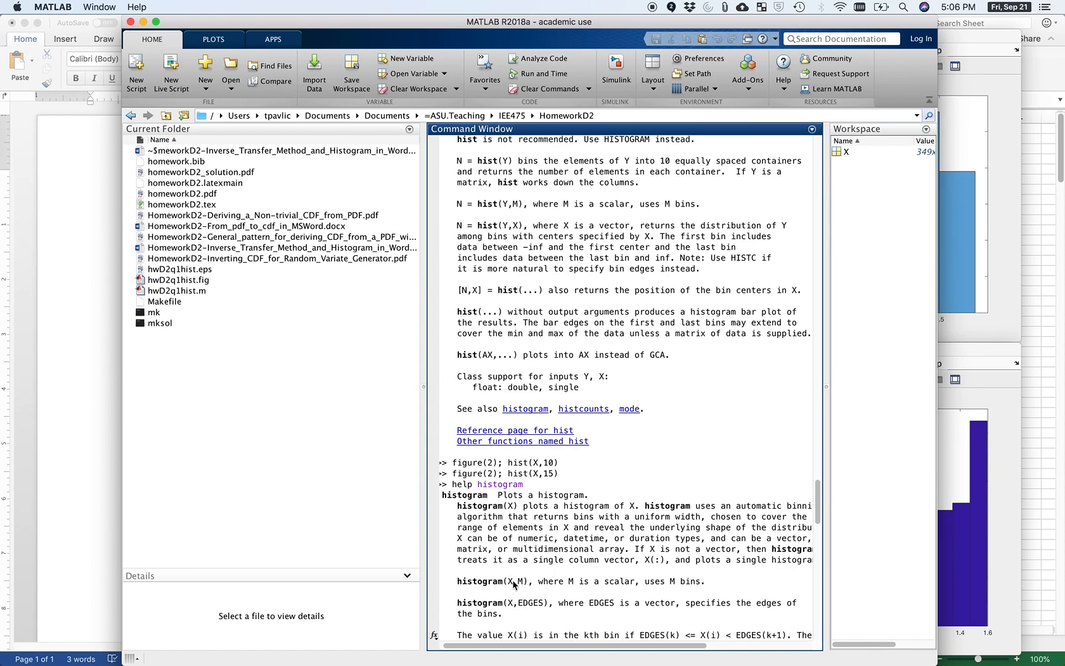
Replot Figure 1 with 15 bins using figure(1); histogram(X, 15), and show both figures for comparison
type("figure(1")
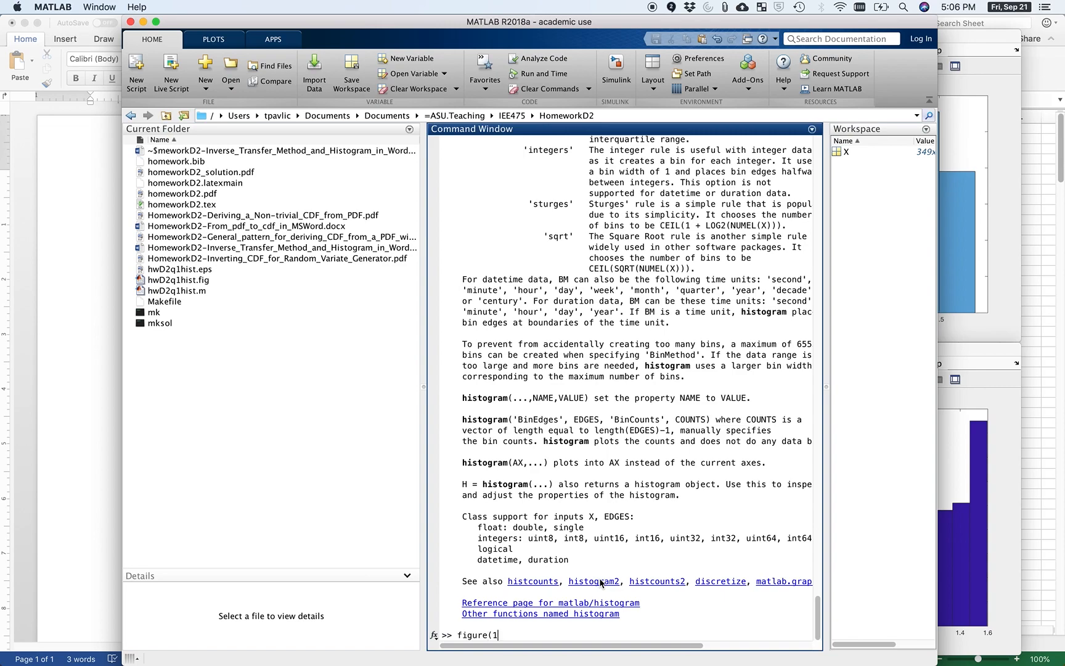
key("Up")
key("Up")
key("BackSpace")
key("BackSpace")
key("BackSpace")
key("BackSpace")
key("BackSpace")
key("BackSpace")
key("BackSpace")
key("BackSpace")
key("BackSpace")
type("histogram(X, 15)")
key("Return")
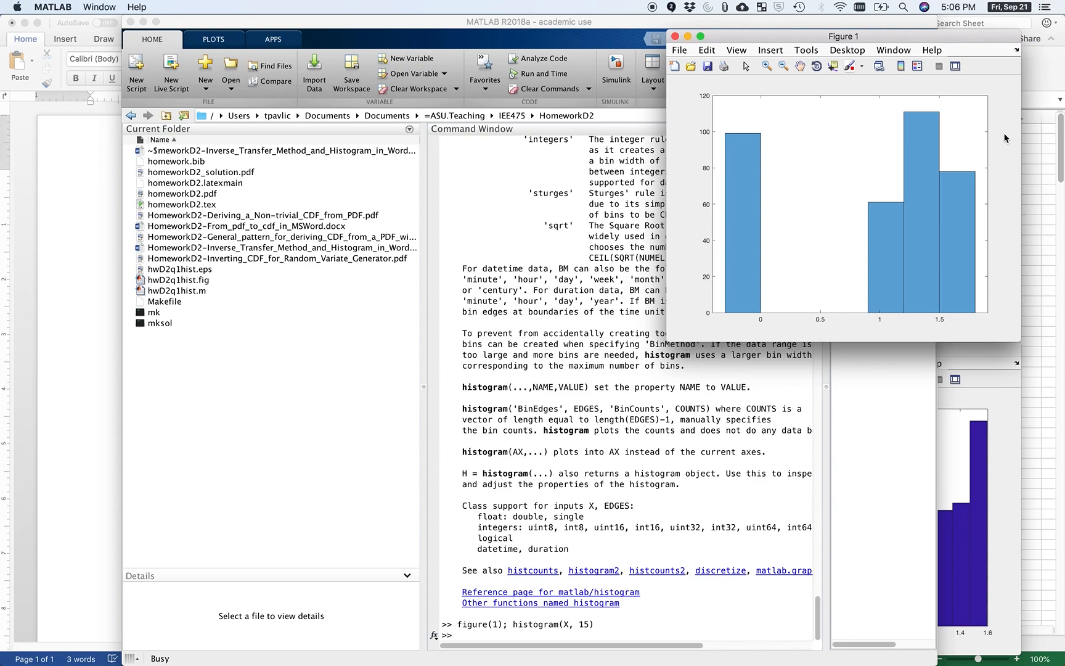
left_click(1003, 430)
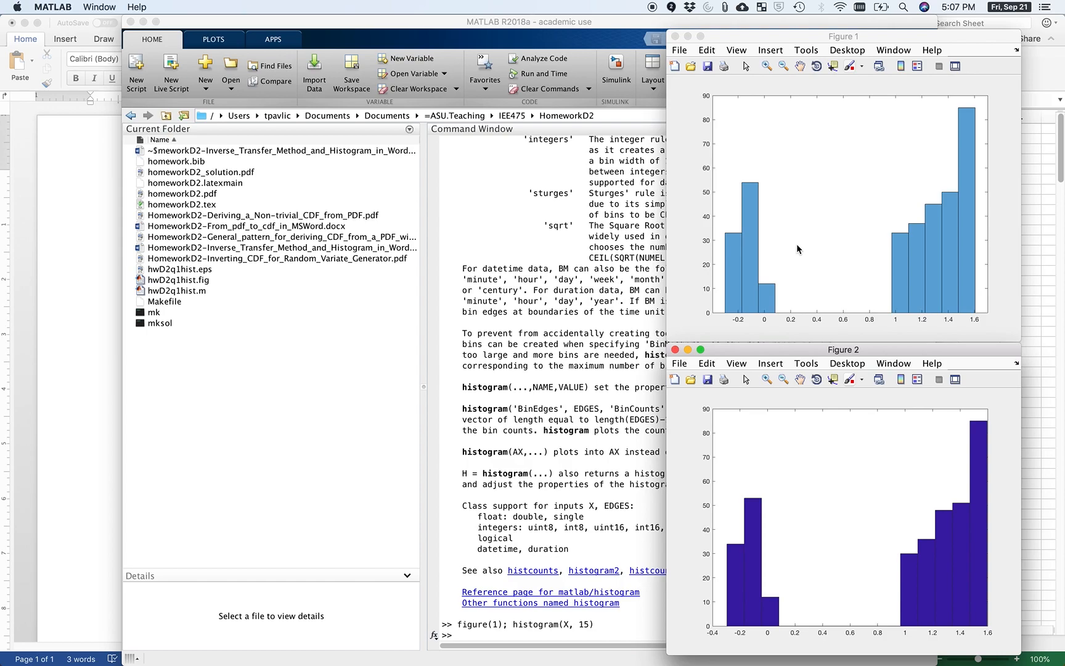
Label the current MATLAB plot's x-axis 'Outcomes' and its y-axis 'Frequency' with the xlabel and ylabel commands
left_click(533, 636)
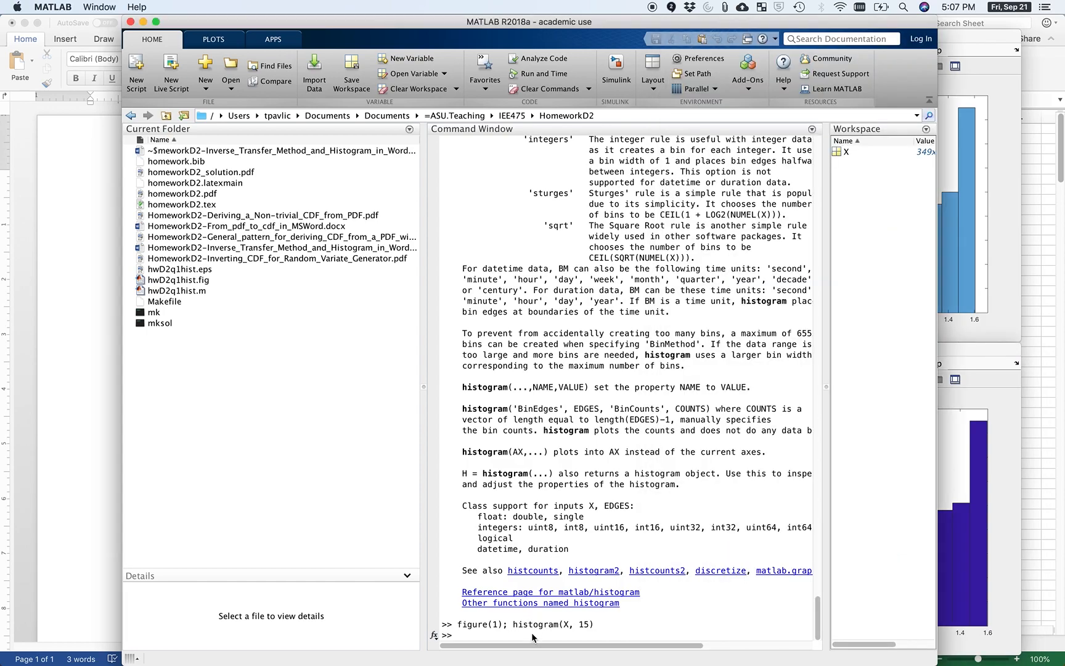
left_click(532, 638)
type("xlabel('")
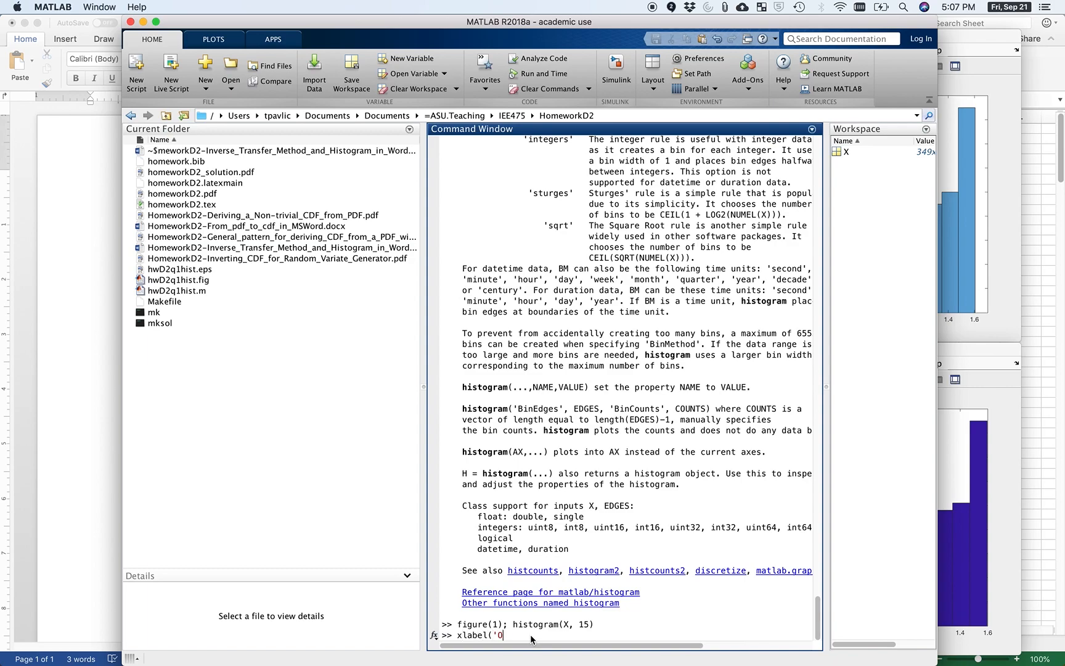
type("Outcomes');")
key("Return")
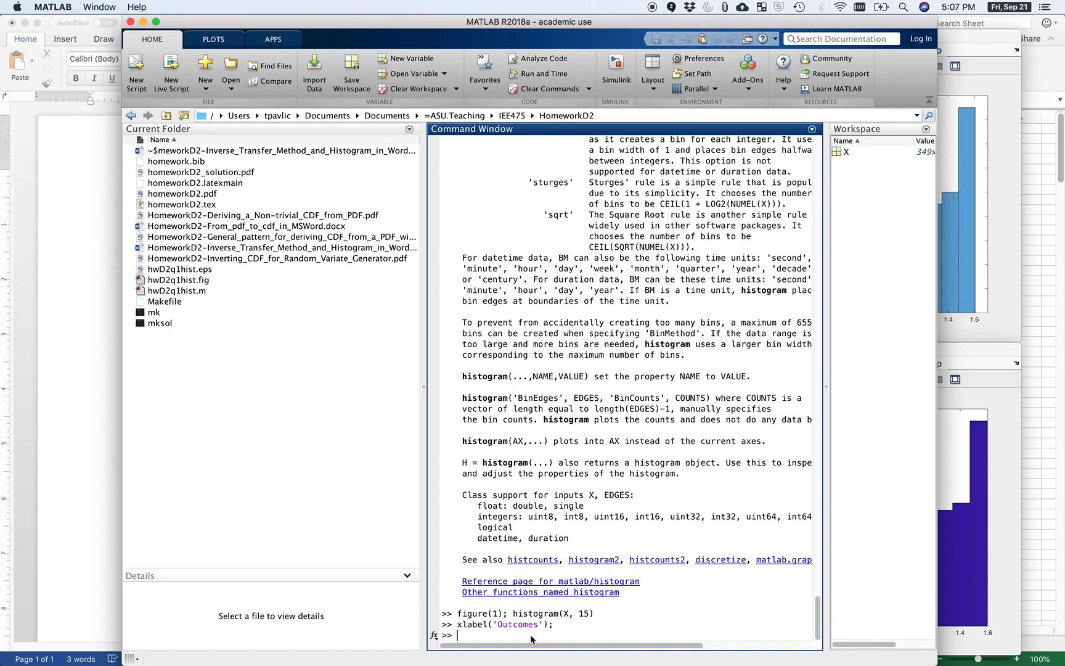
type("ylabel('Frequency')")
key("Return")
Title the plot 'Histogram of Inverse Transform Output' with the title command, and show both figures to check the labels
type("title('")
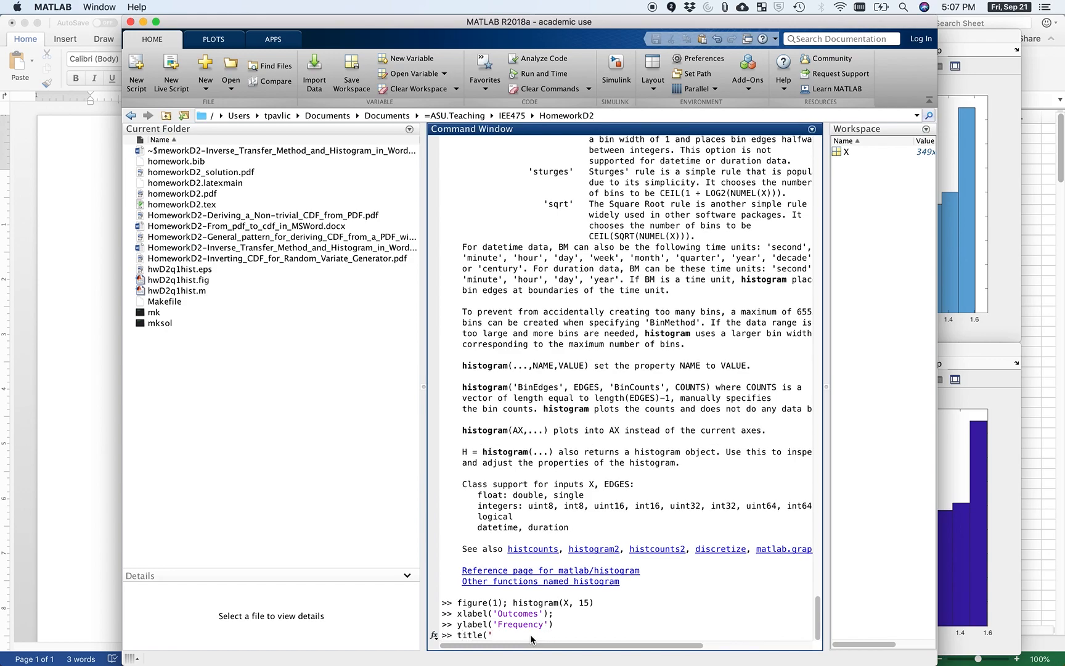
type("Histogram of Inverse Transform Out")
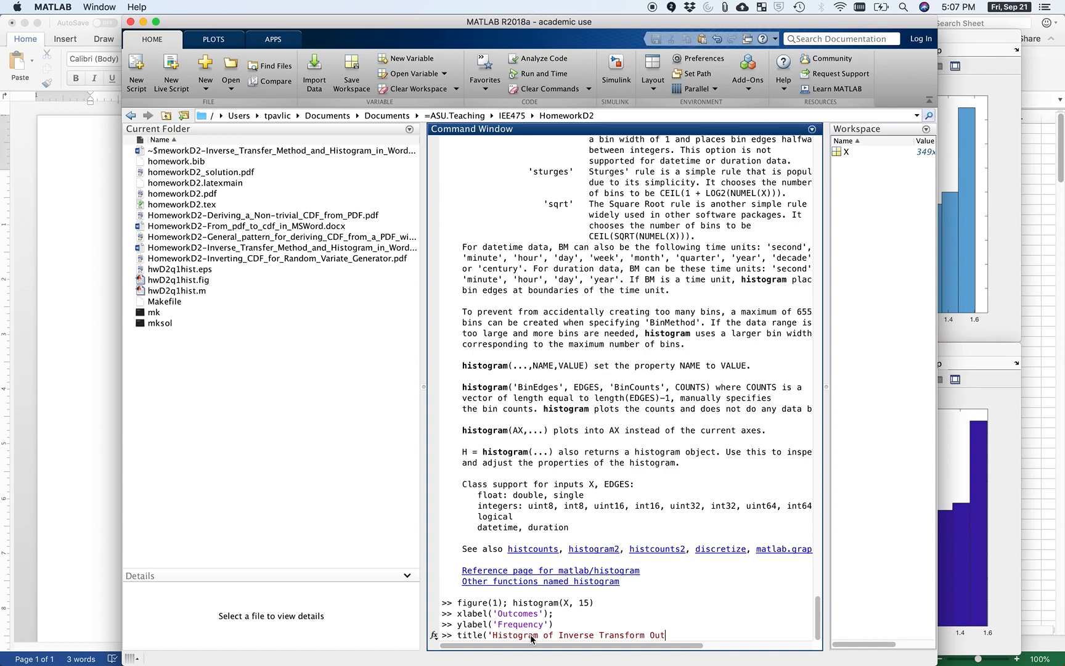
type("put')")
key("Return")
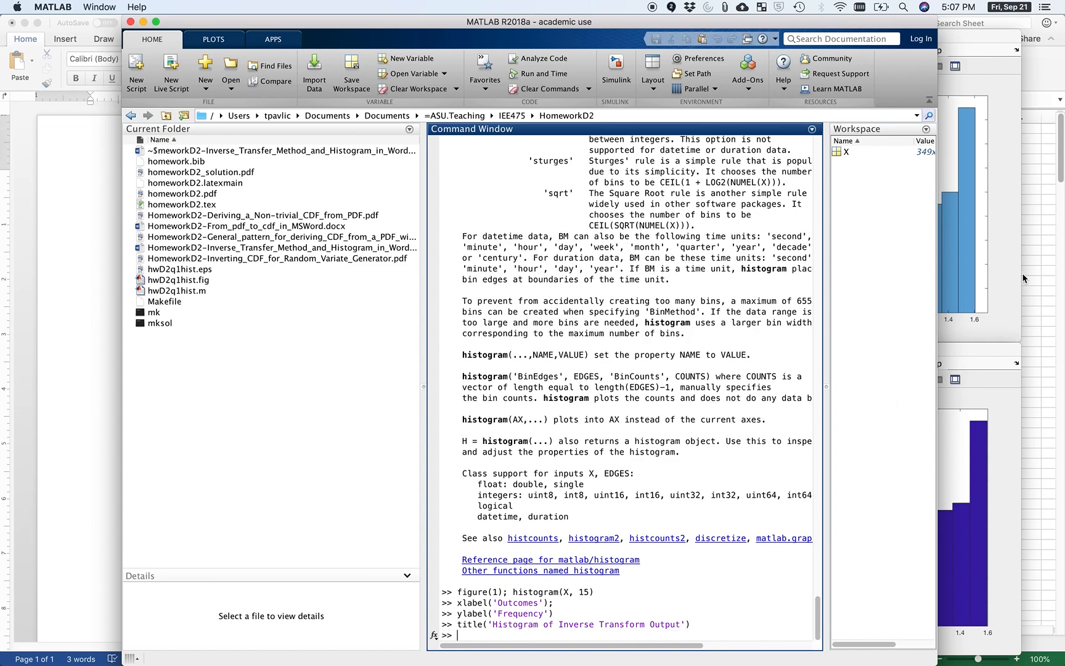
left_click(1013, 278)
left_click(1003, 415)
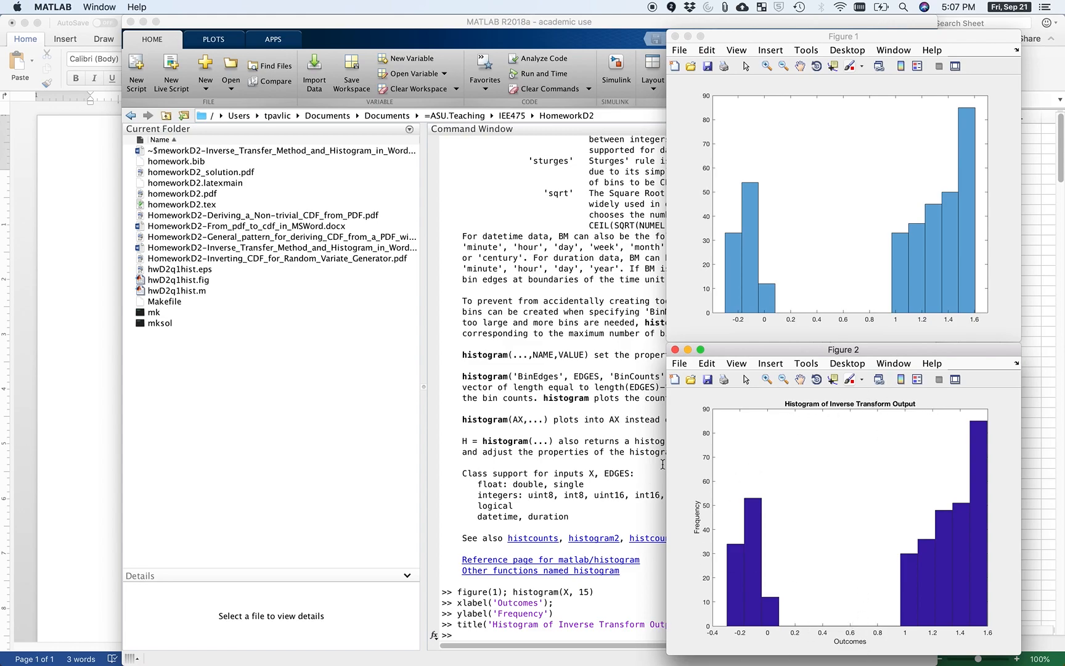
Enlarge Figure 2's text with set(gca, 'FontSize', 15), and bring the figure forward to check it
left_click(589, 607)
left_click(613, 623)
type("set9")
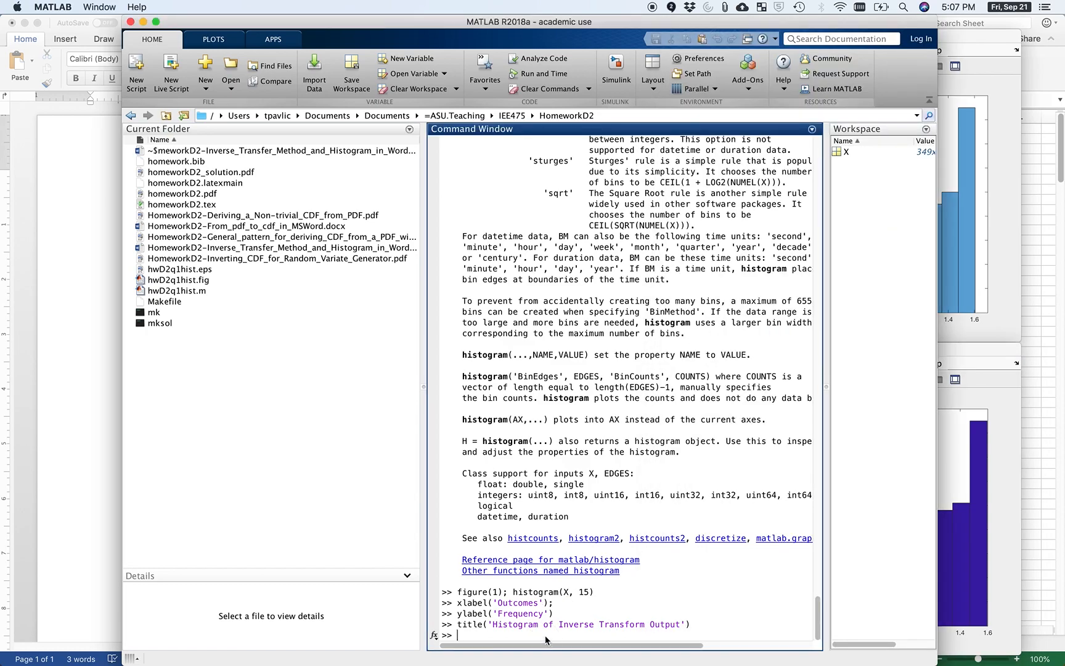
key("BackSpace")
type("(gca, 'FontSize', 15)")
key("Return")
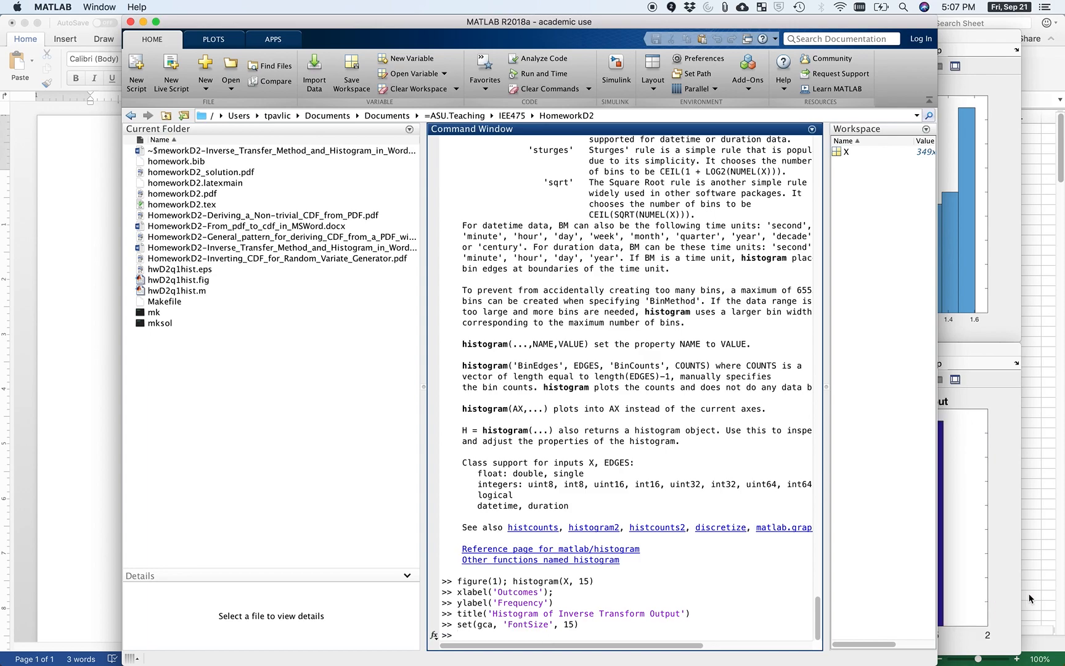
left_click(1001, 584)
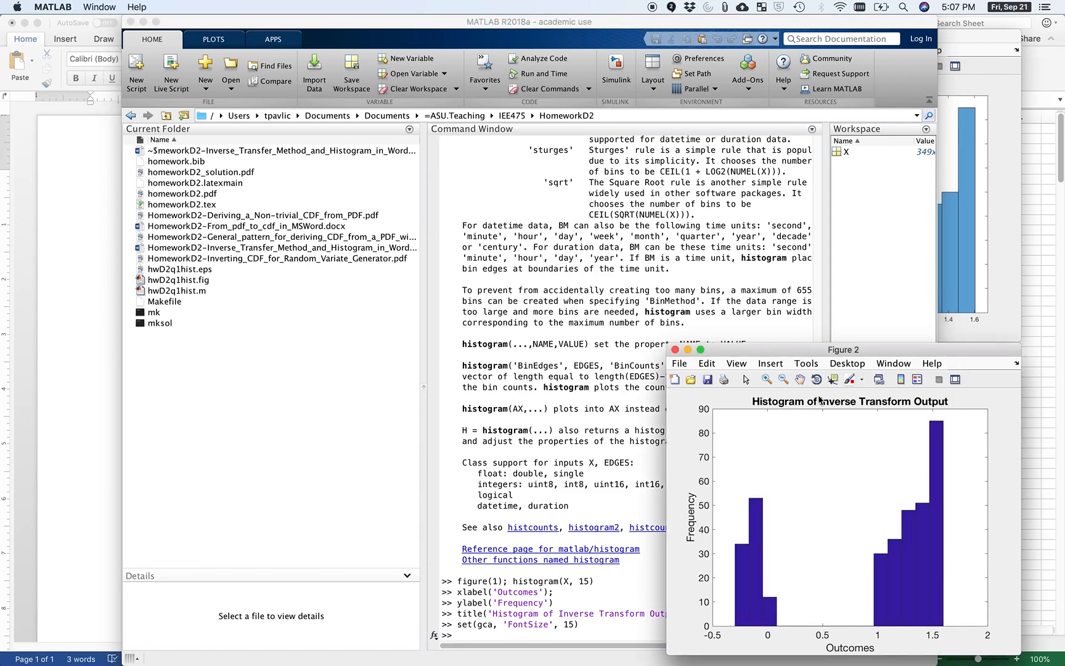
Turn on the grid in Figure 2 with the grid on command, and show the figure again
left_click(635, 525)
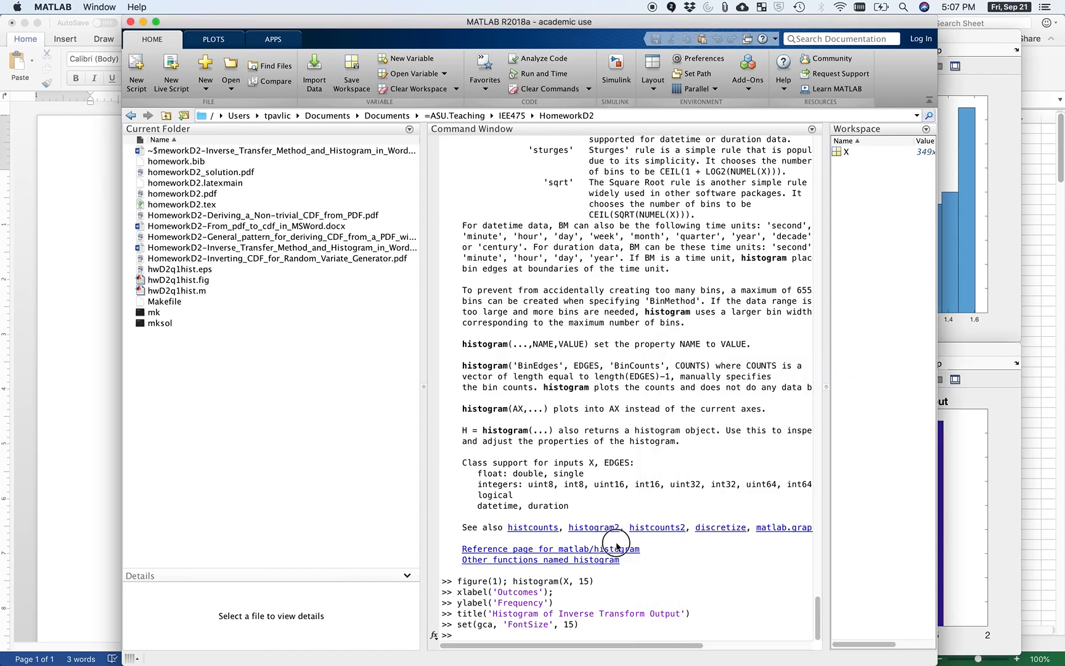
left_click(662, 590)
type("grid on")
key("Return")
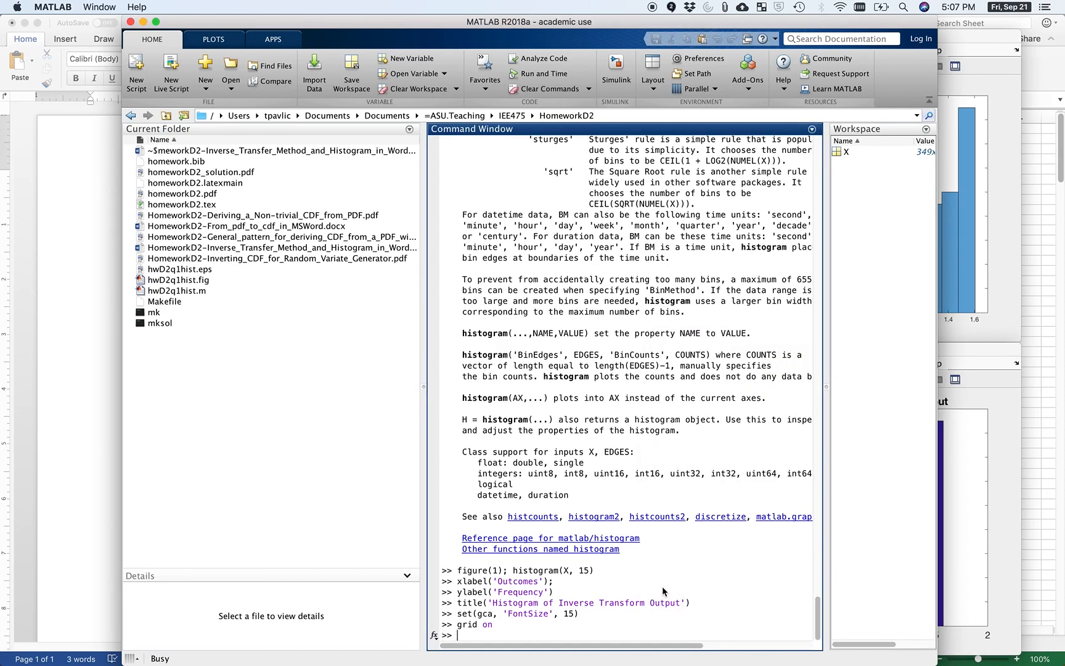
left_click(993, 508)
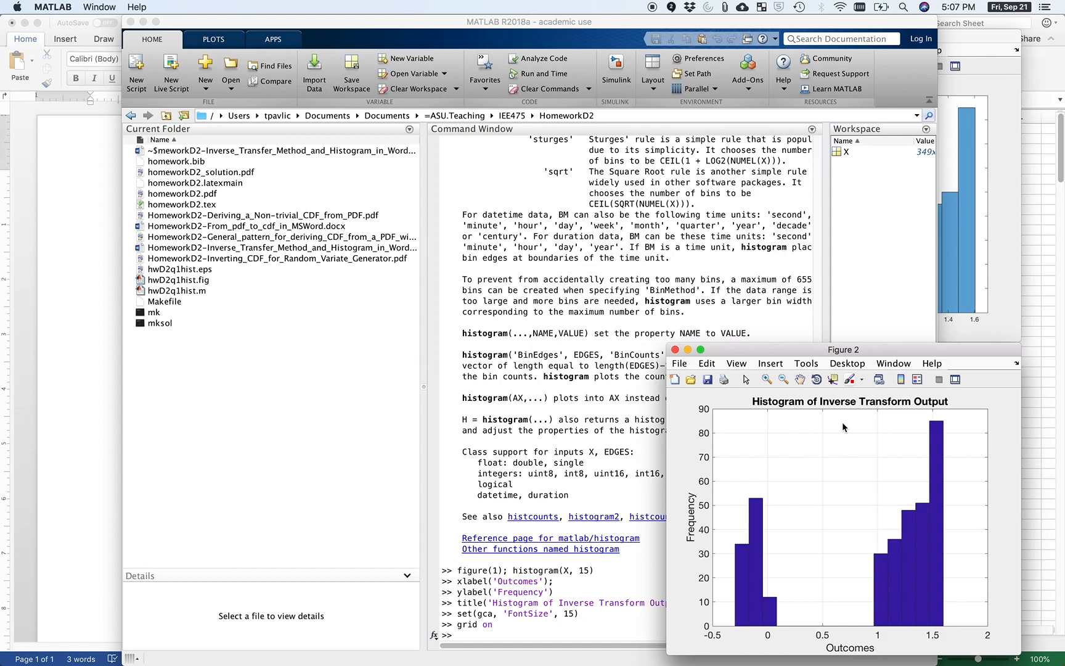
Copy Figure 2 and paste it into the Word document below the inverse function F⁻¹(R)
left_click(708, 363)
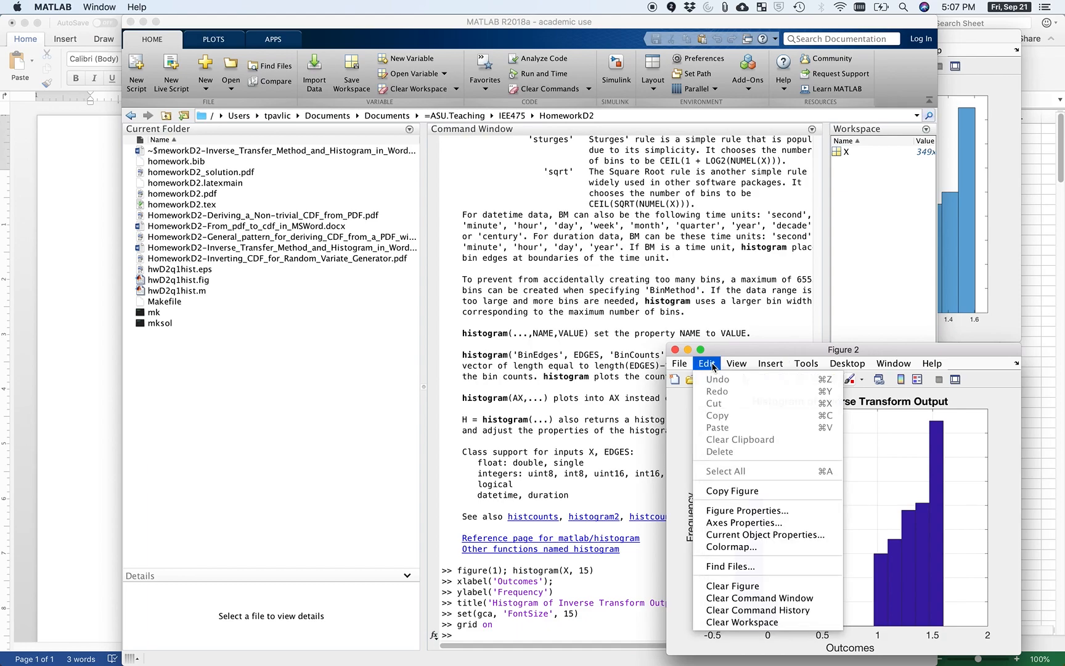
left_click(731, 491)
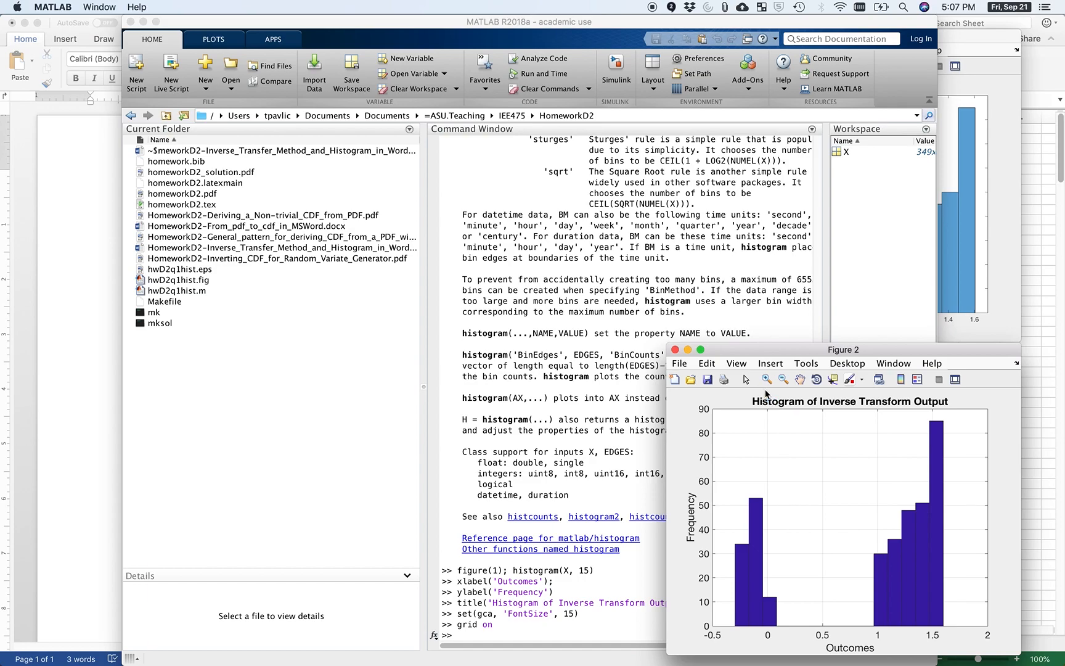
key("super+Tab")
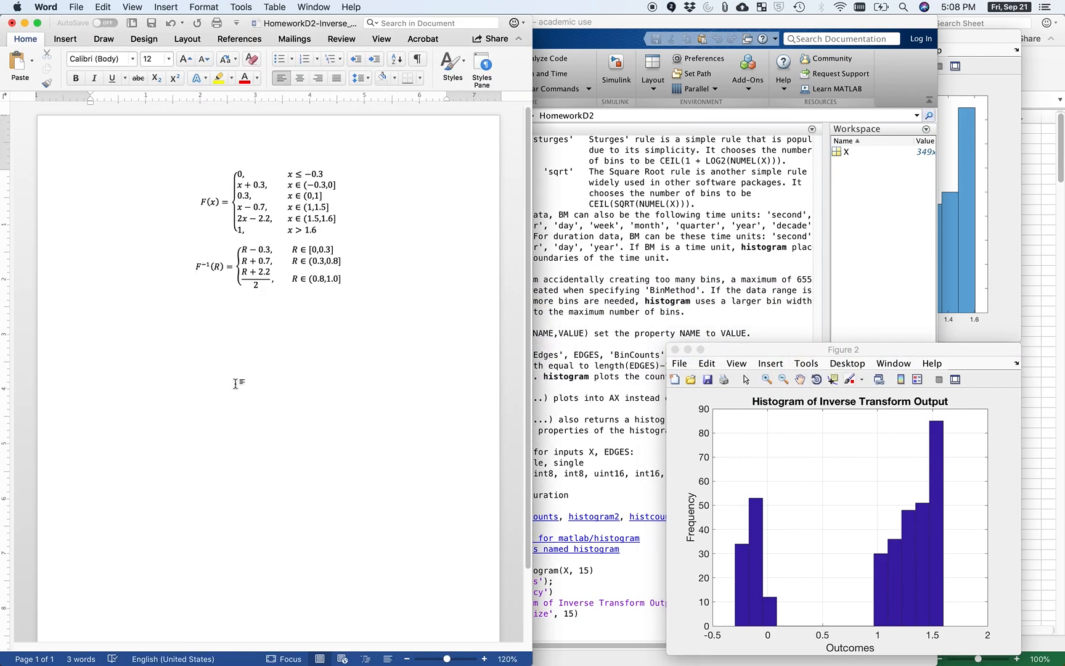
key("super+v")
Center the pasted histogram on the page, and place the cursor after it on a new line
left_click(242, 375)
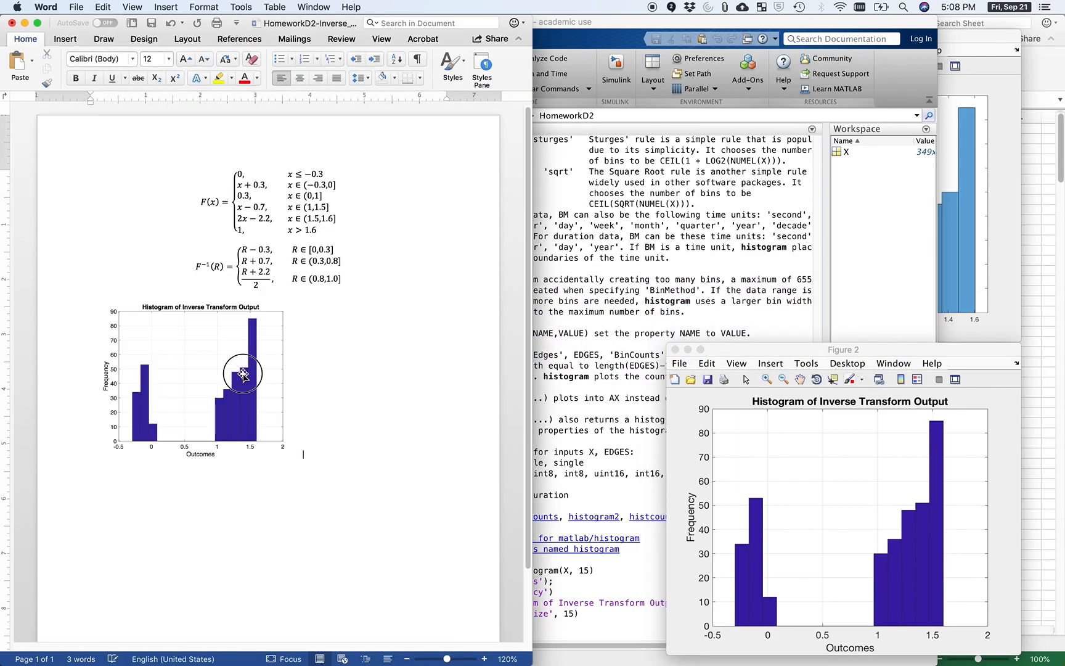
left_click(299, 77)
left_click(385, 257)
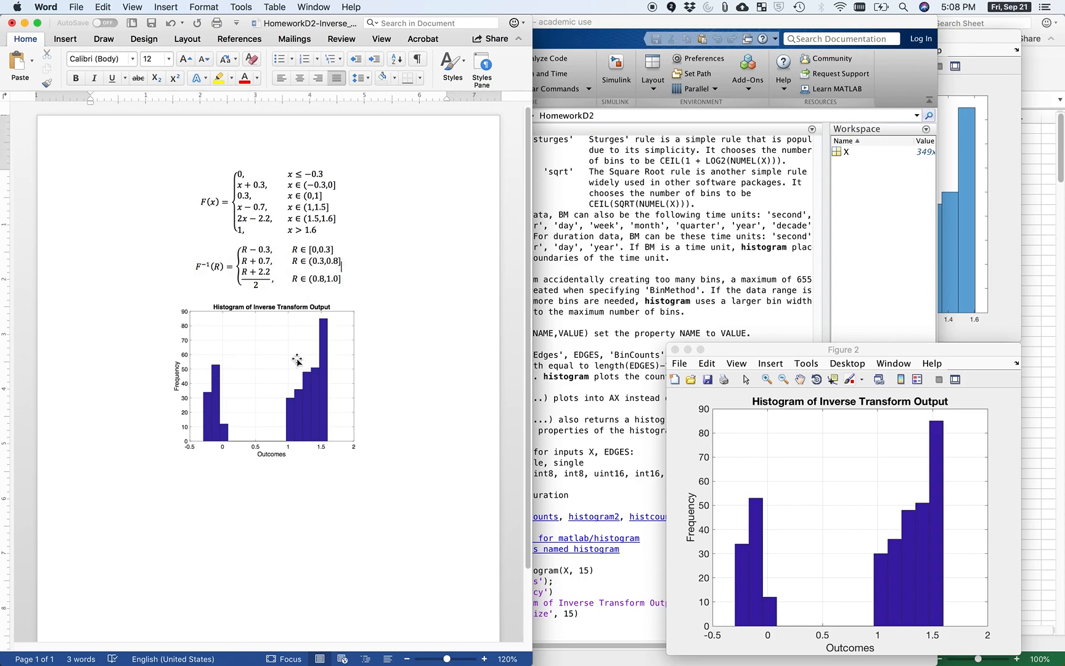
left_click(376, 382)
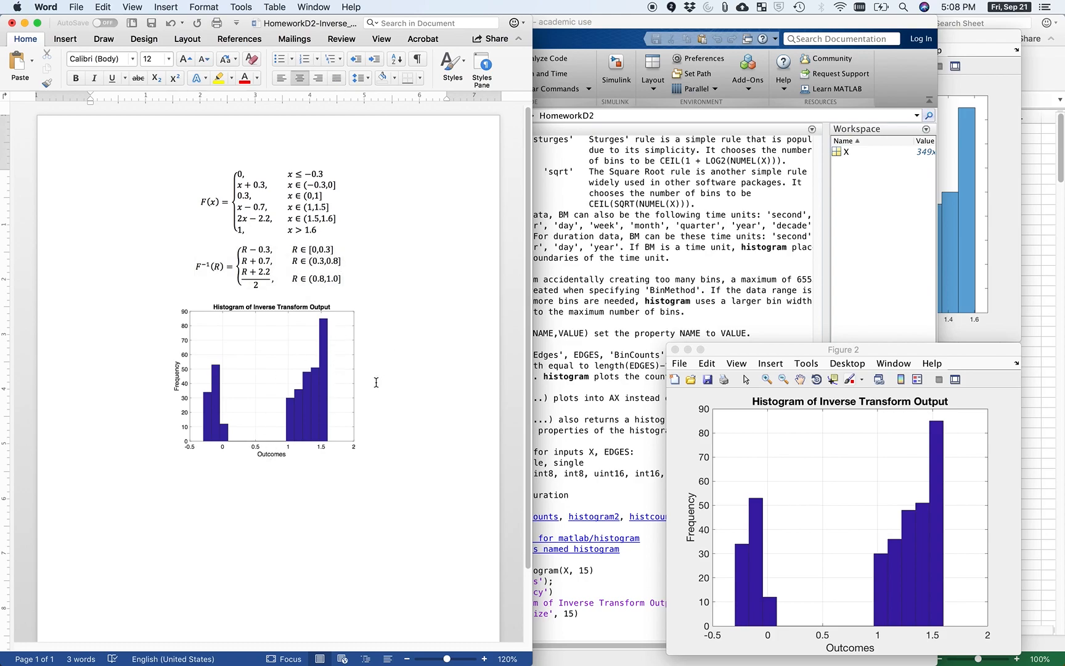
key("Return")
Switch to the Excel workbook and copy all the X values in cells B2 to B350
left_click(1032, 86)
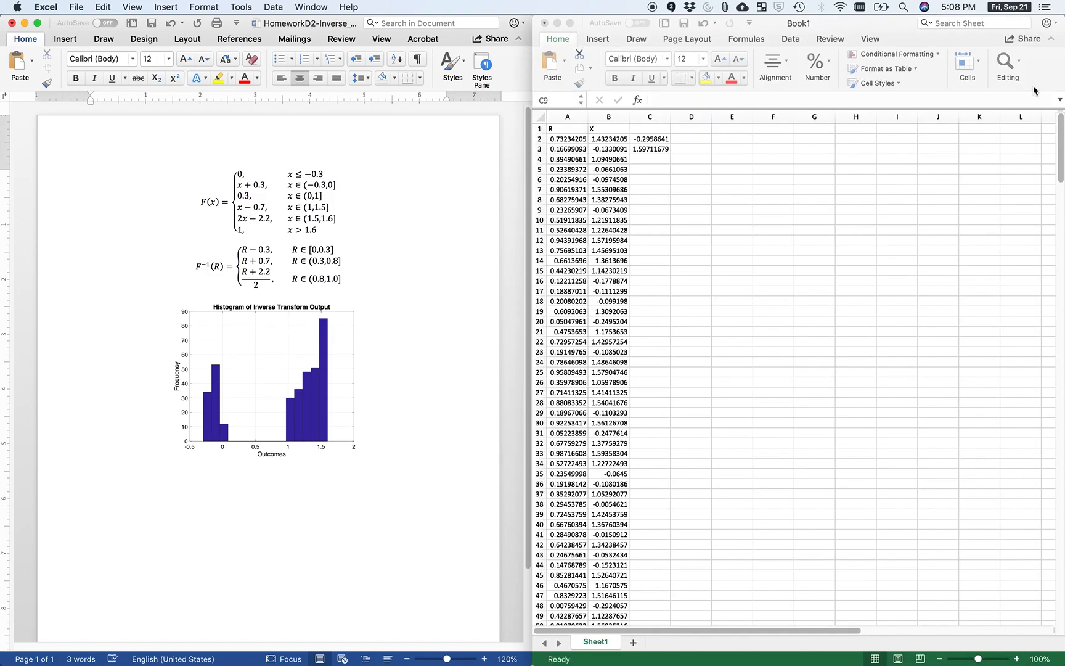
left_click(607, 139)
scroll(618, 314, "down", 10)
scroll(618, 315, "down", 20)
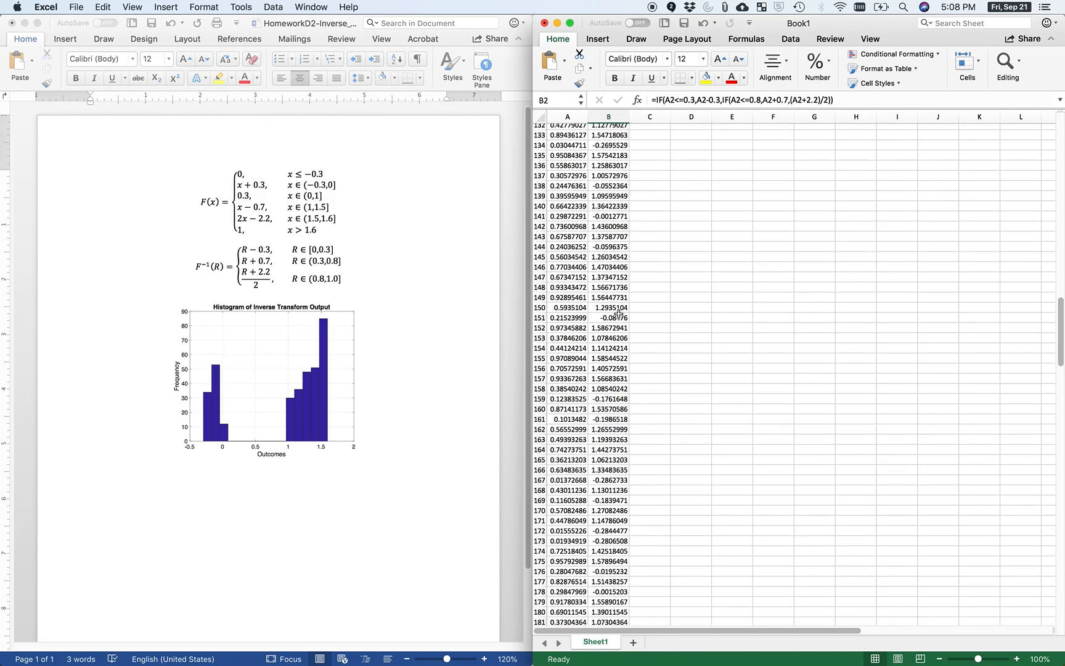
scroll(618, 314, "down", 5)
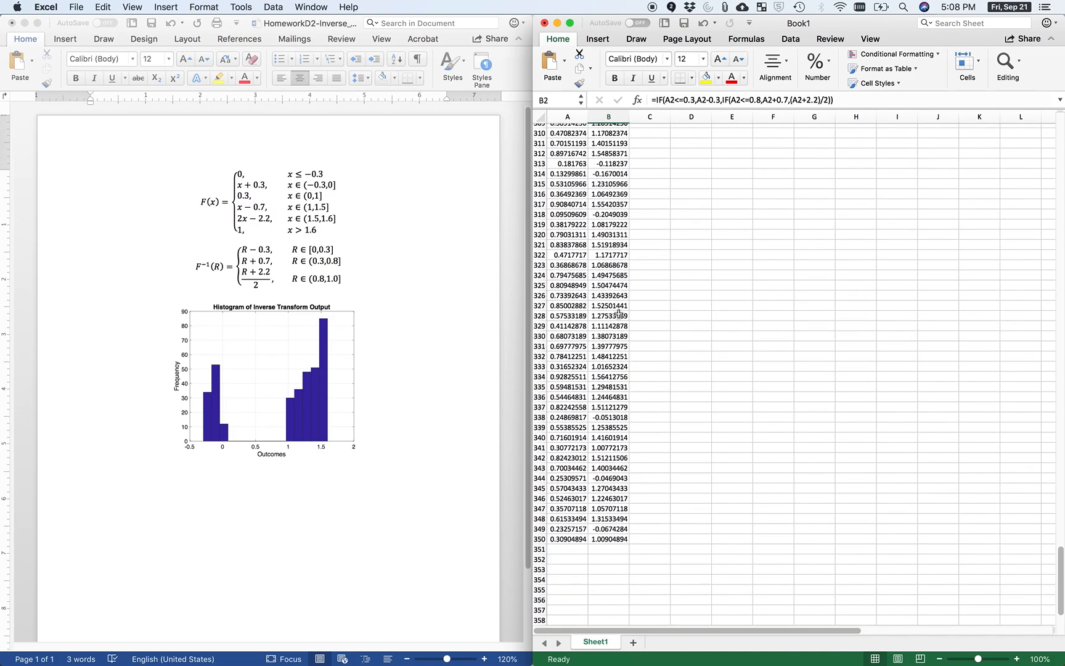
left_click(608, 517)
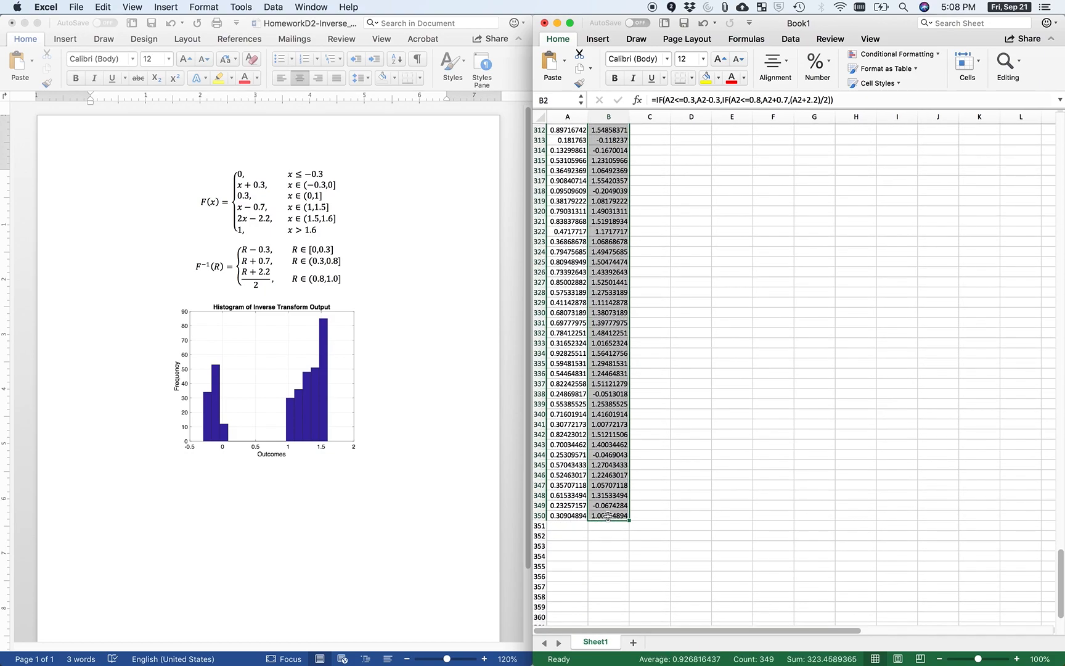
key("super+c")
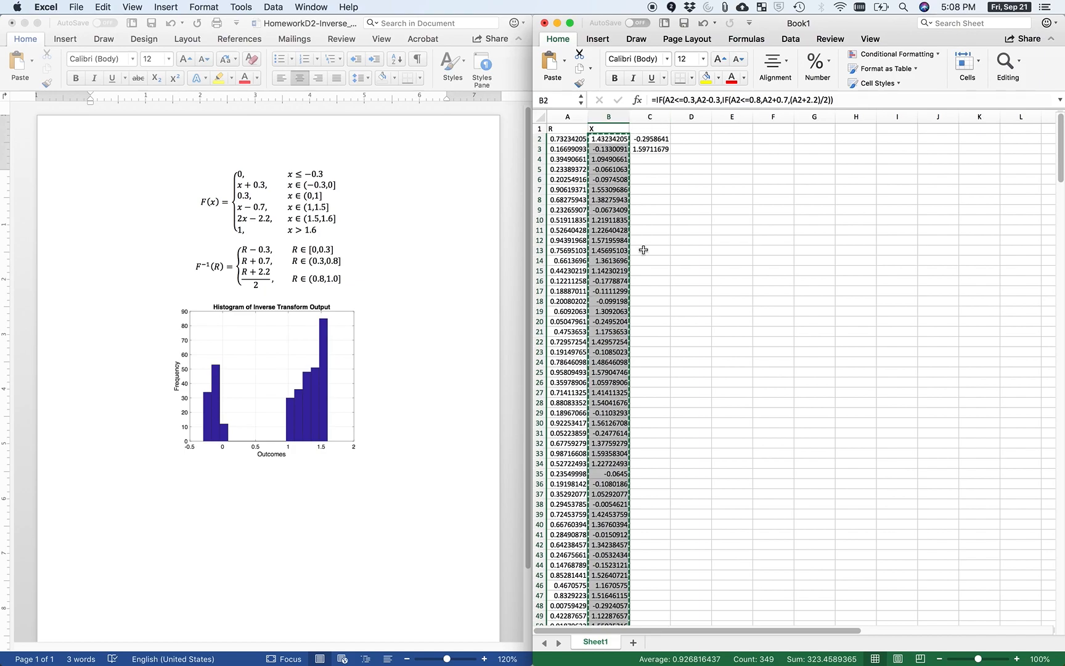
Switch back to MATLAB and close it with the quit command
key("super+Tab")
key("super+Tab")
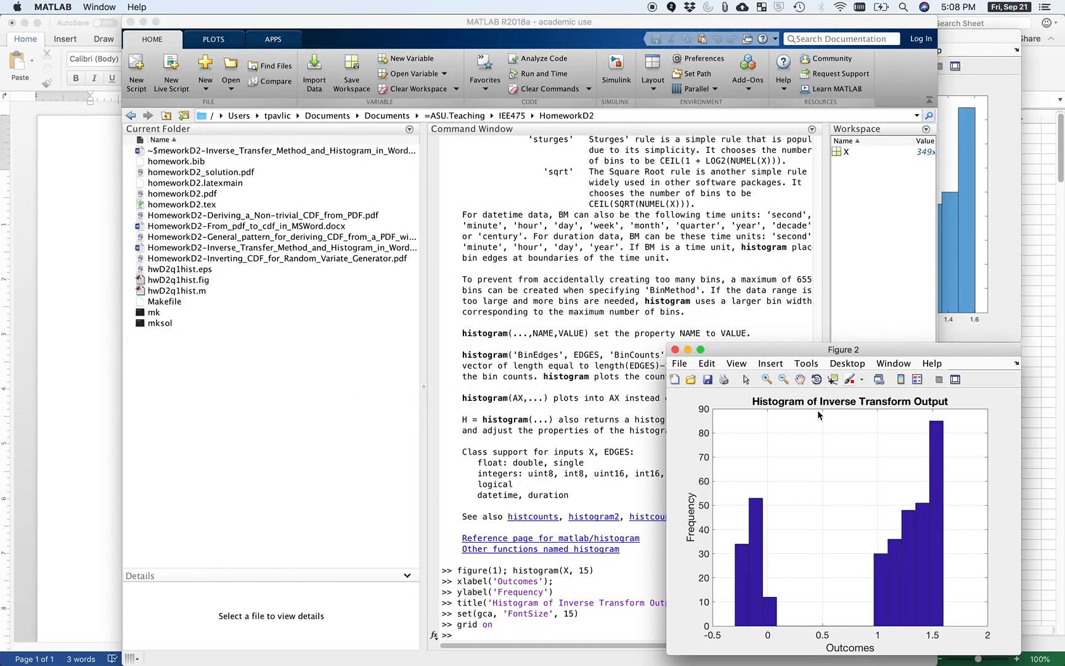
left_click(596, 612)
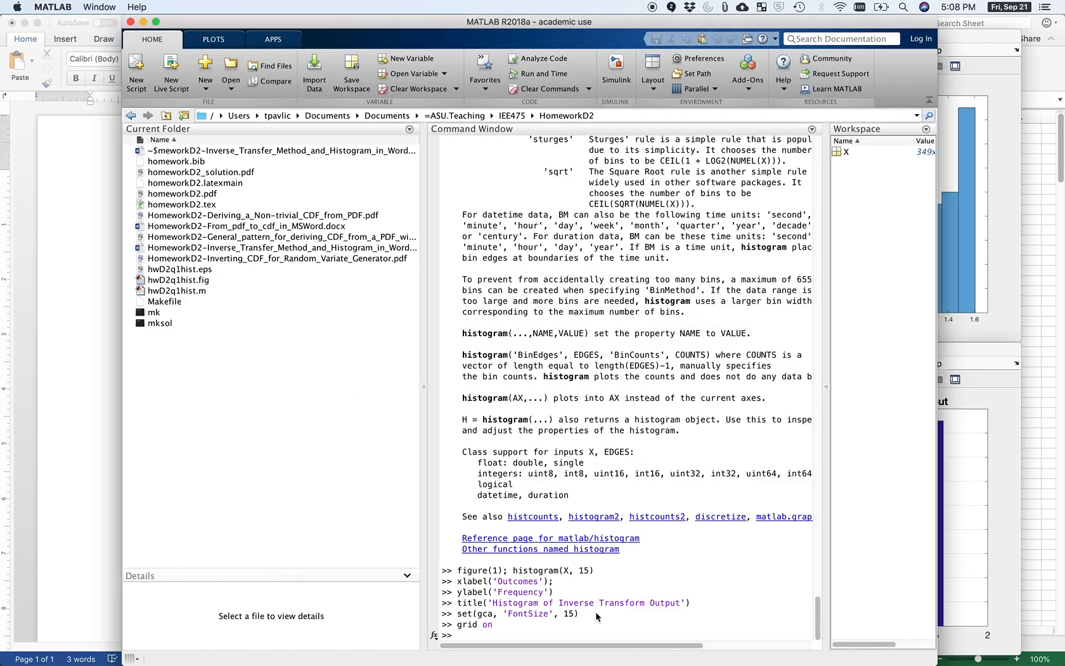
left_click(573, 633)
type("quit")
key("Return")
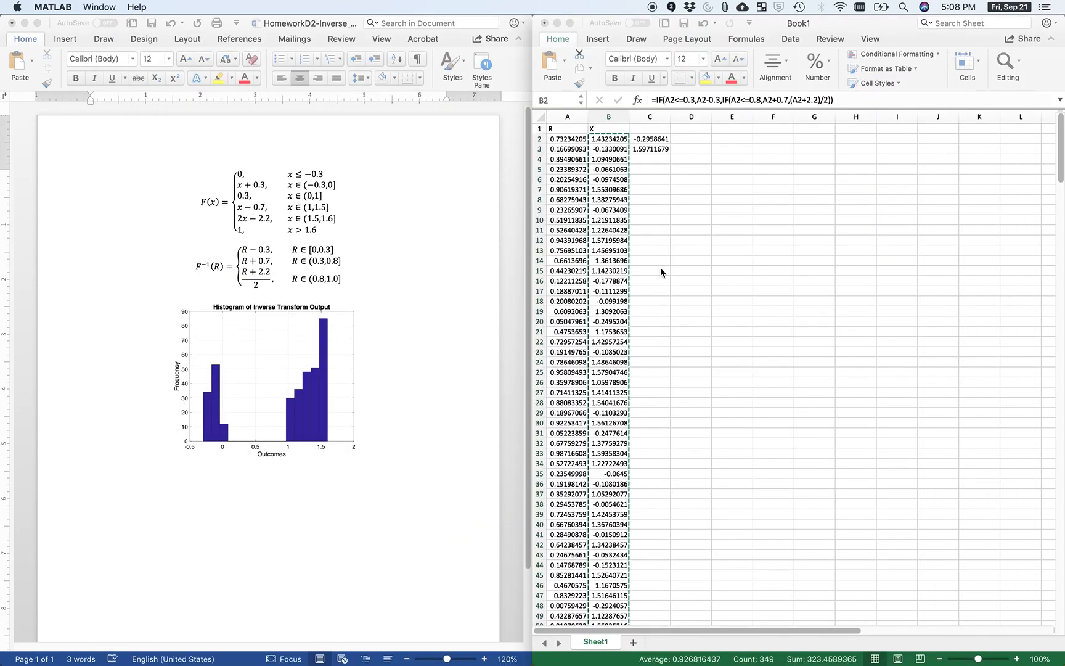
Switch to Chrome, reload the plot.ly home page, and create a new chart
key("super+Tab")
key("super+Tab")
key("super+Tab")
key("super+Tab")
key("super+Tab")
key("super+Tab")
key("super+Tab")
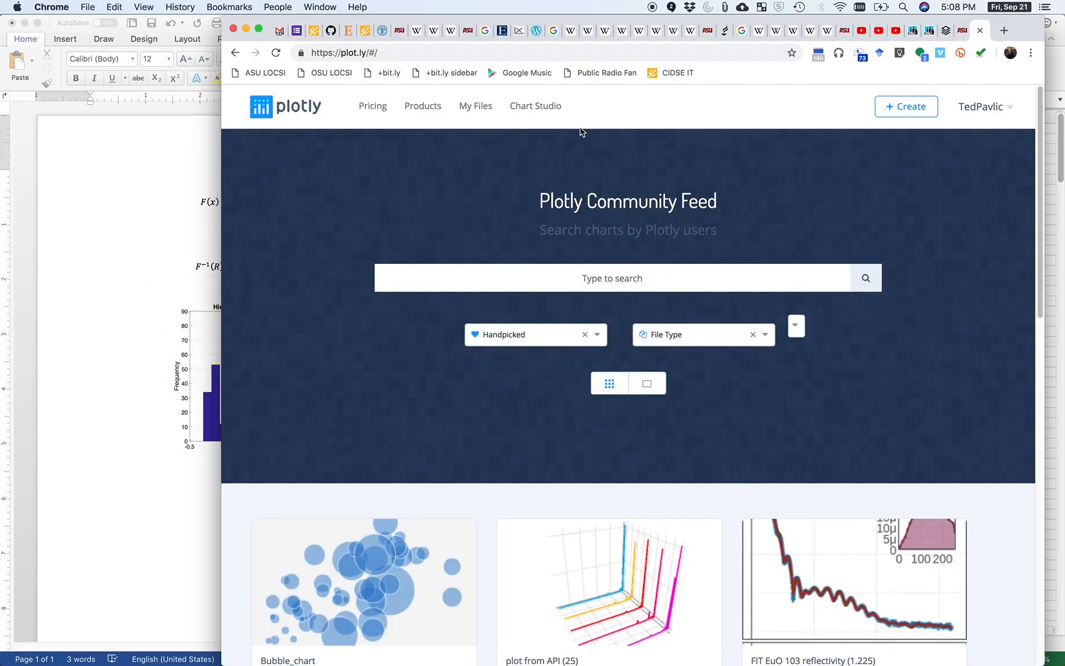
left_click(370, 53)
key("BackSpace")
key("BackSpace")
key("Return")
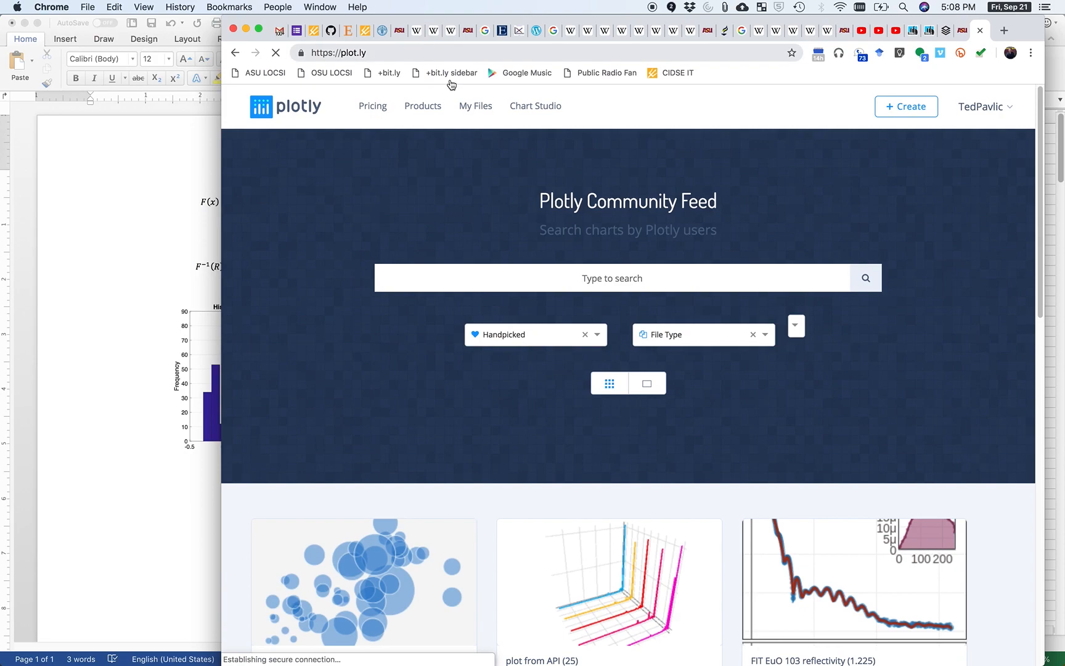
scroll(528, 199, "down", 5)
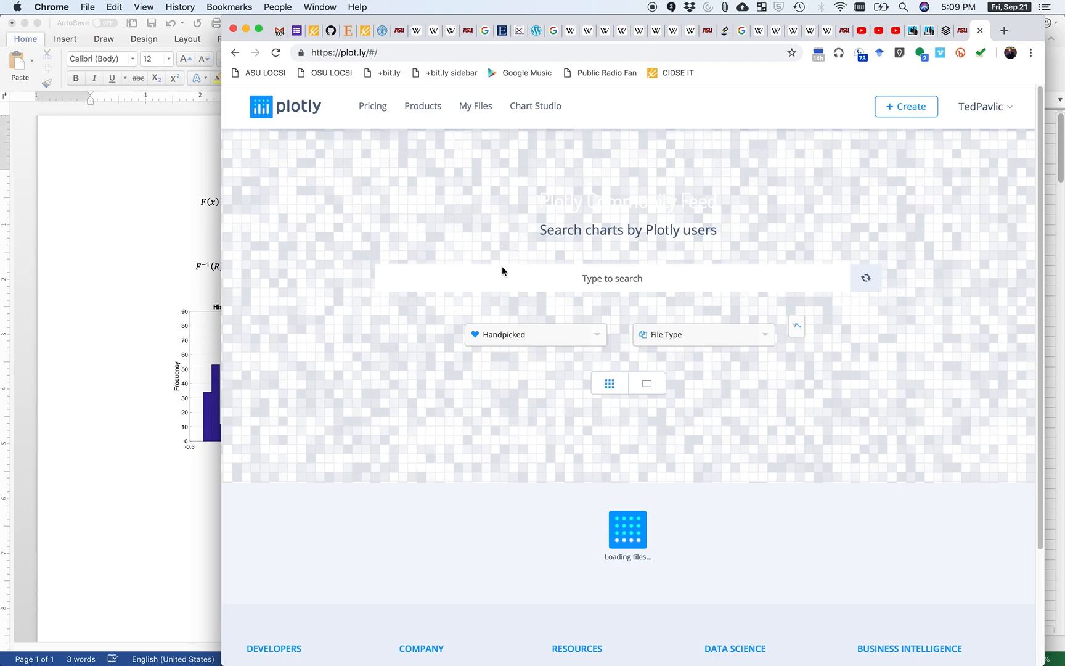
left_click(917, 112)
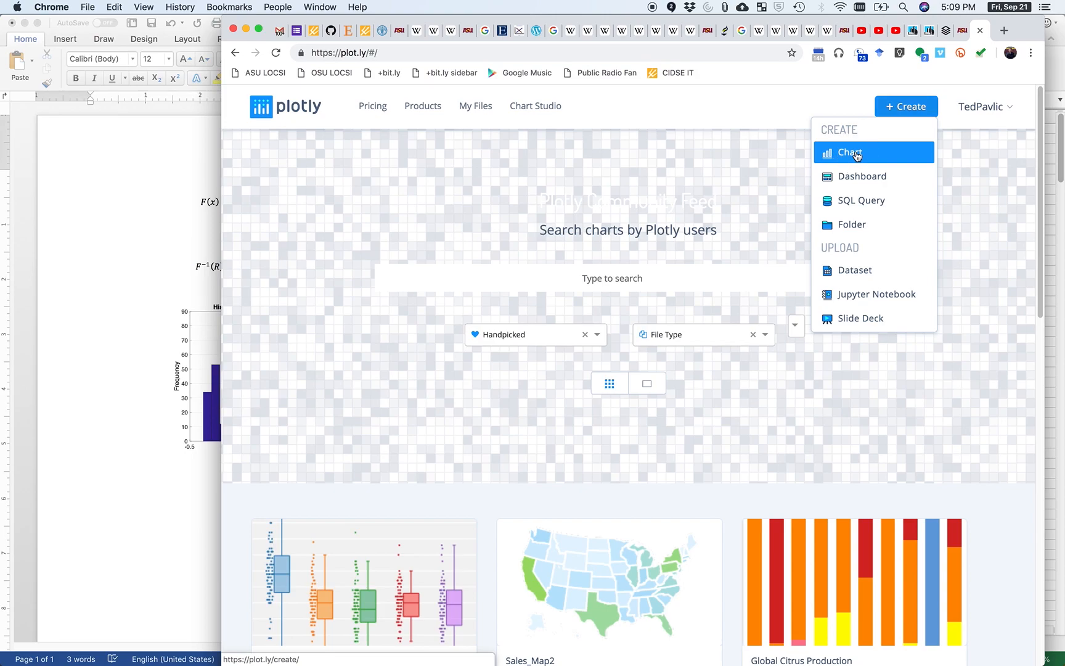
left_click(856, 155)
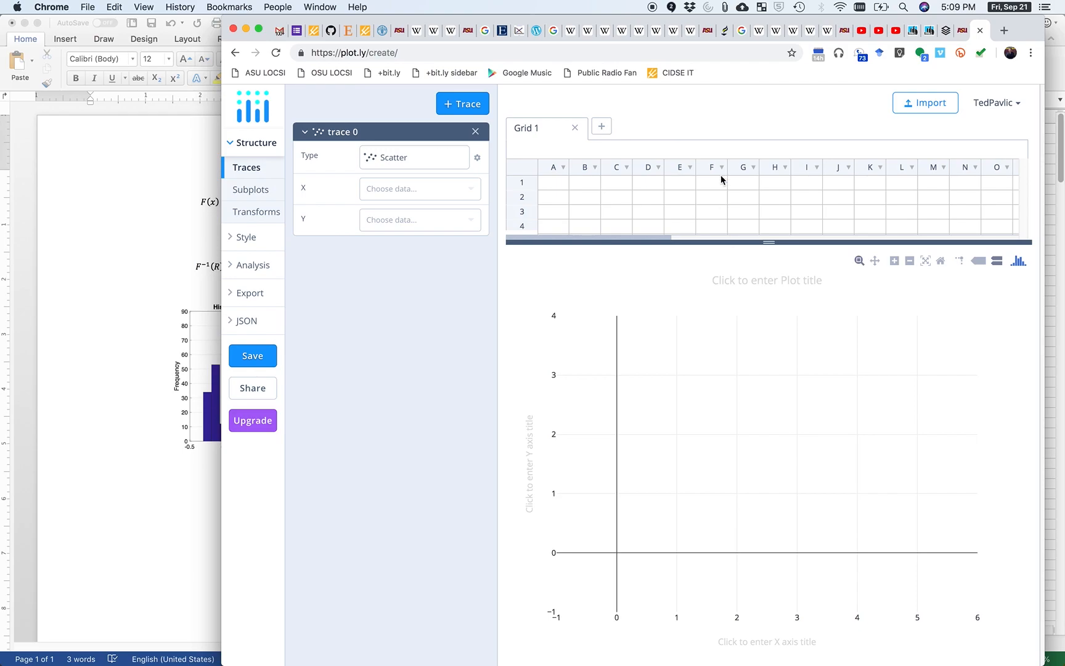
Set the type of trace 0 to Histogram, and paste the copied X values into column A of Grid 1
left_click(405, 160)
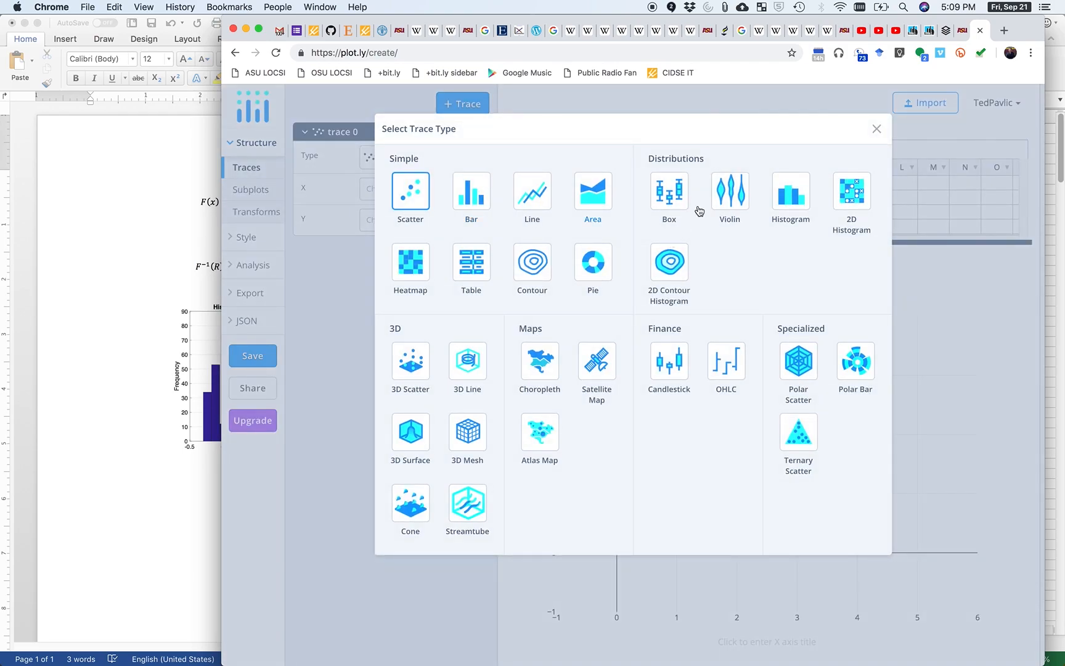
left_click(783, 196)
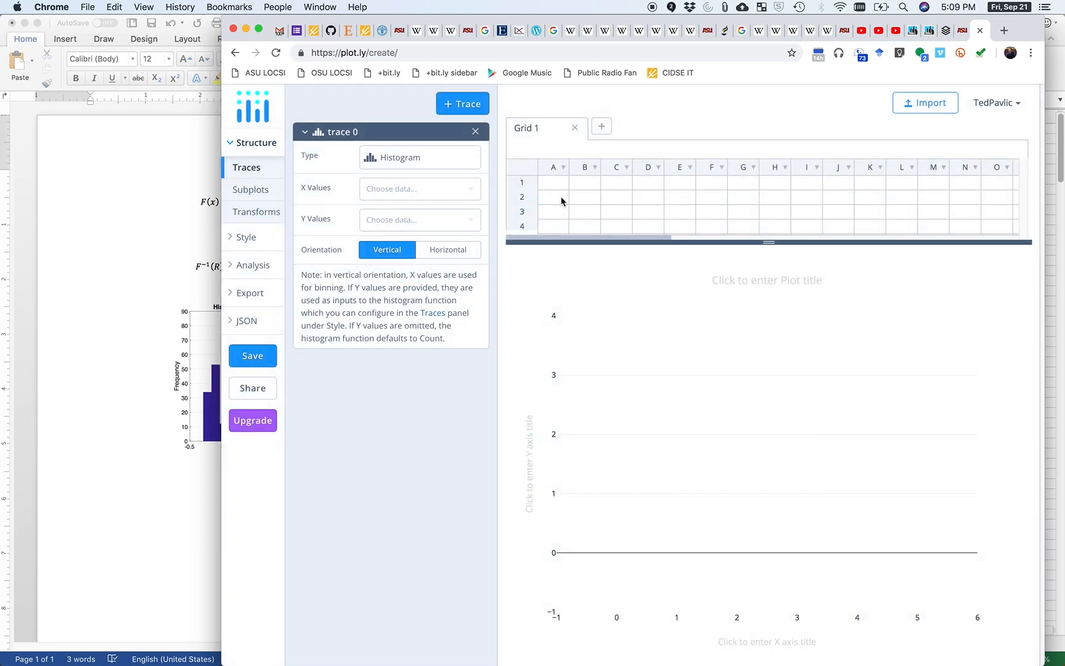
left_click(560, 185)
key("super+v")
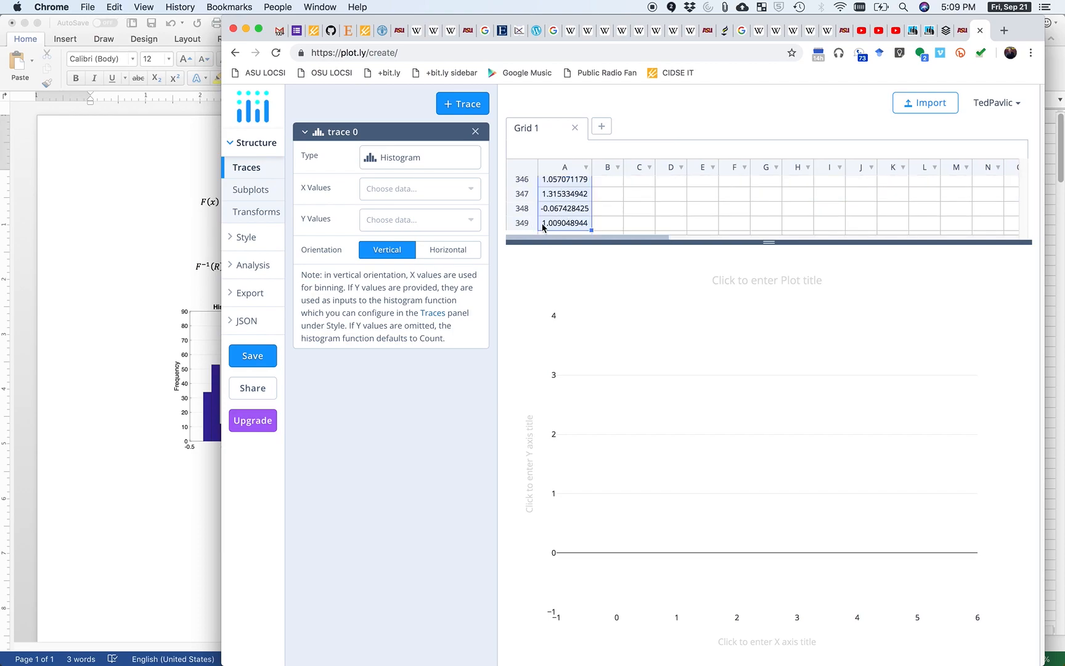
Use column A as the histogram's X values and title the X axis "Outcomes"
left_click(413, 189)
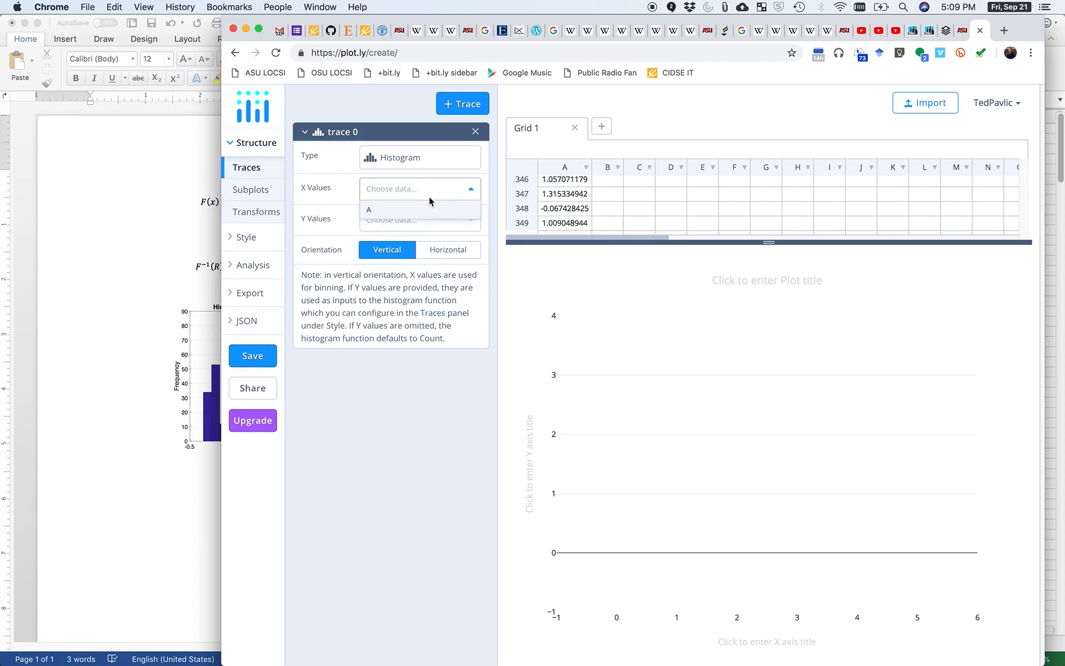
left_click(410, 212)
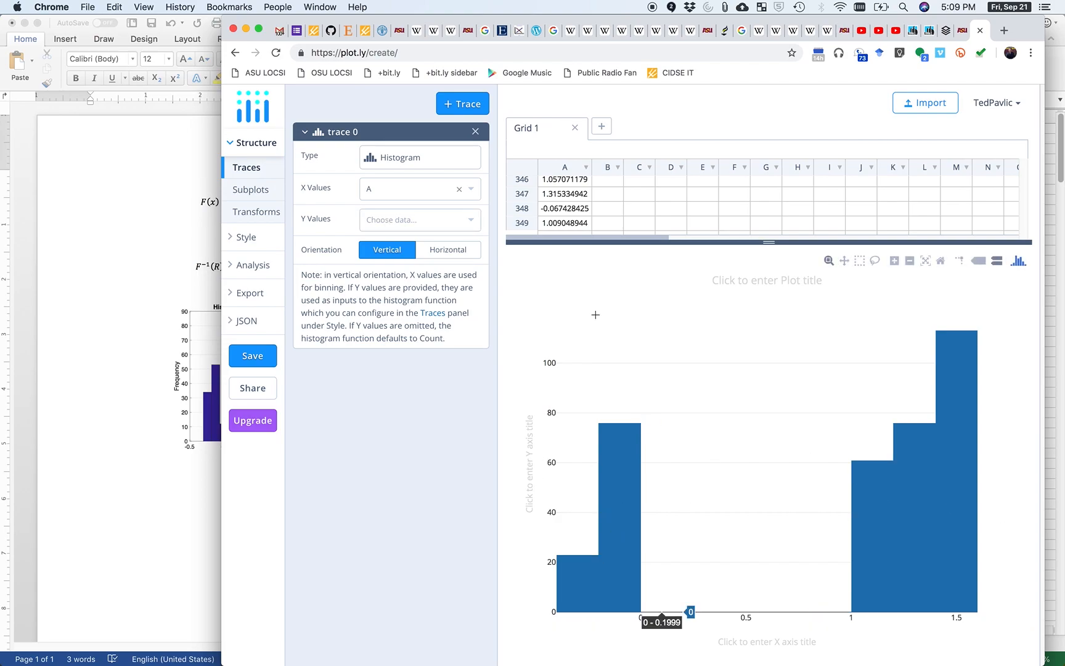
left_click(786, 641)
type("Outcomes")
key("Return")
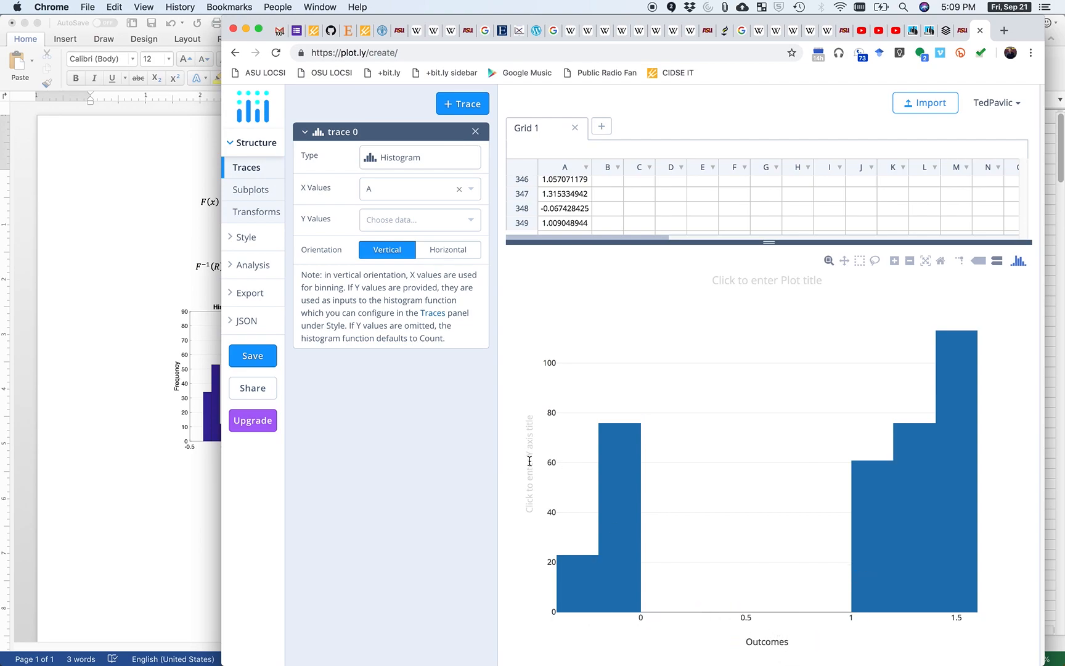
Title the Y axis "Frequency" and the plot "Histogram of Inverse Transform Output"
left_click(532, 462)
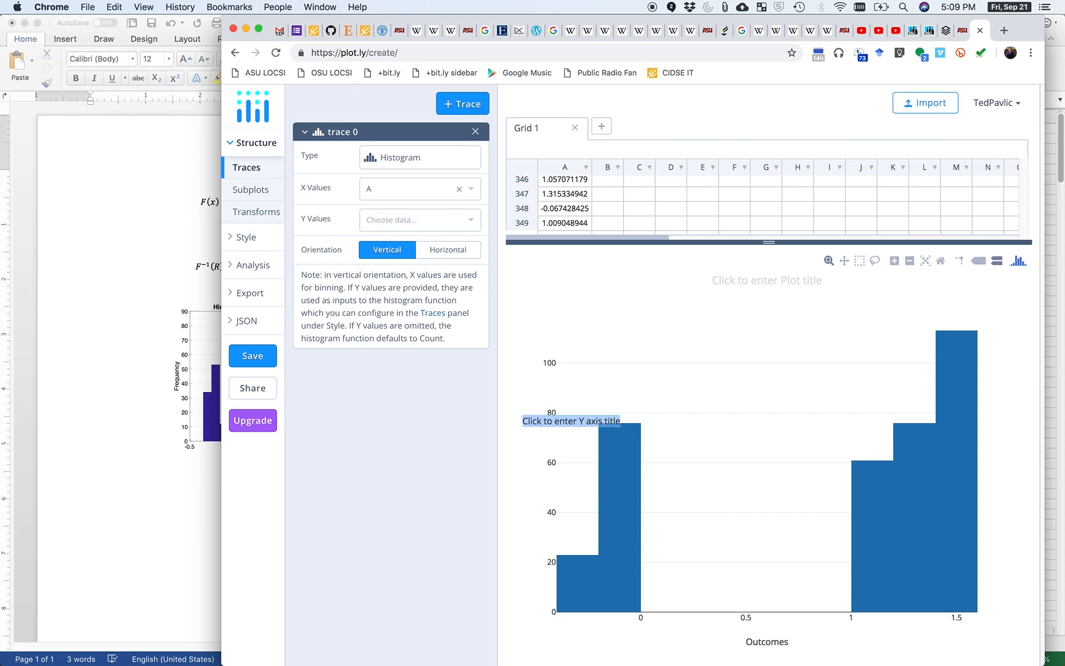
type("Frequency")
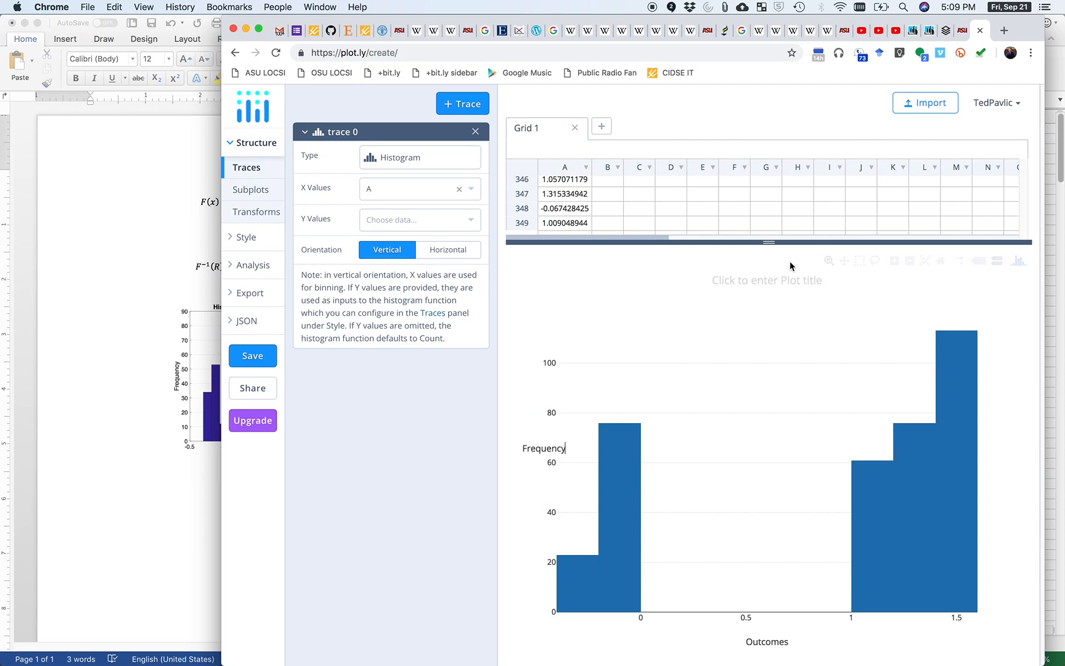
left_click(776, 280)
type("Hi")
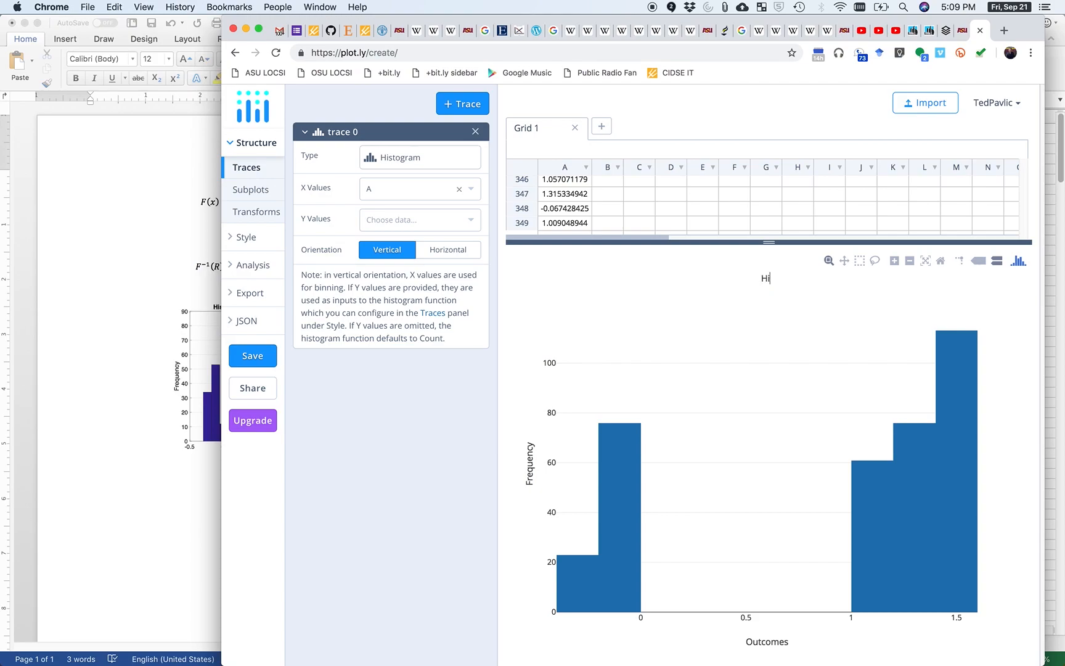
type("stogram of Inverse Tranform Output")
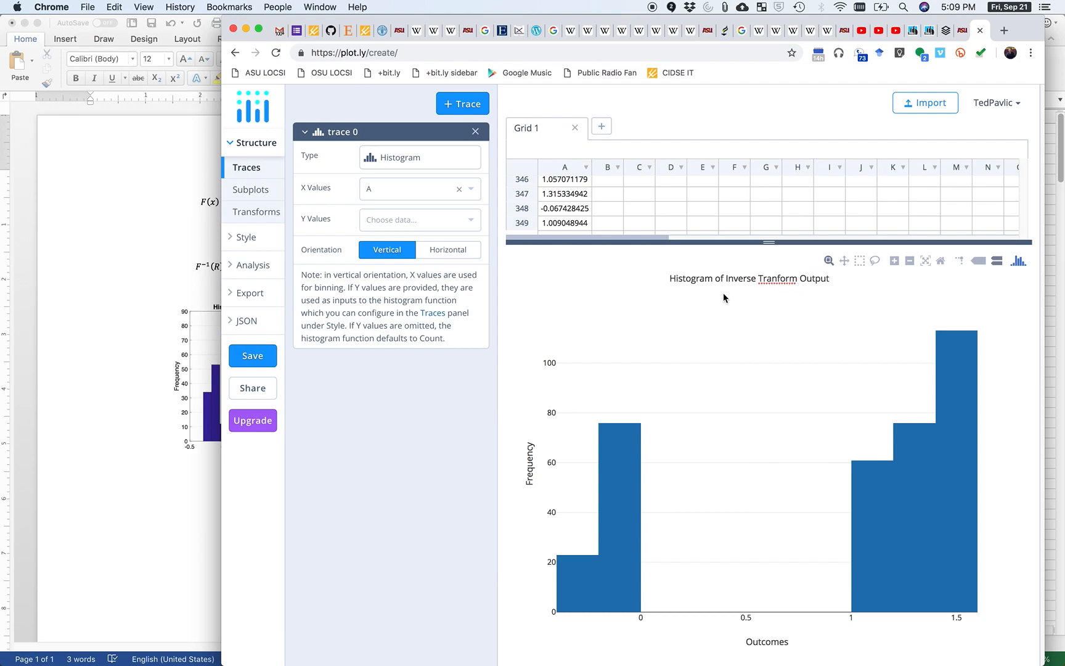
left_click(775, 280)
type("s")
left_click(596, 291)
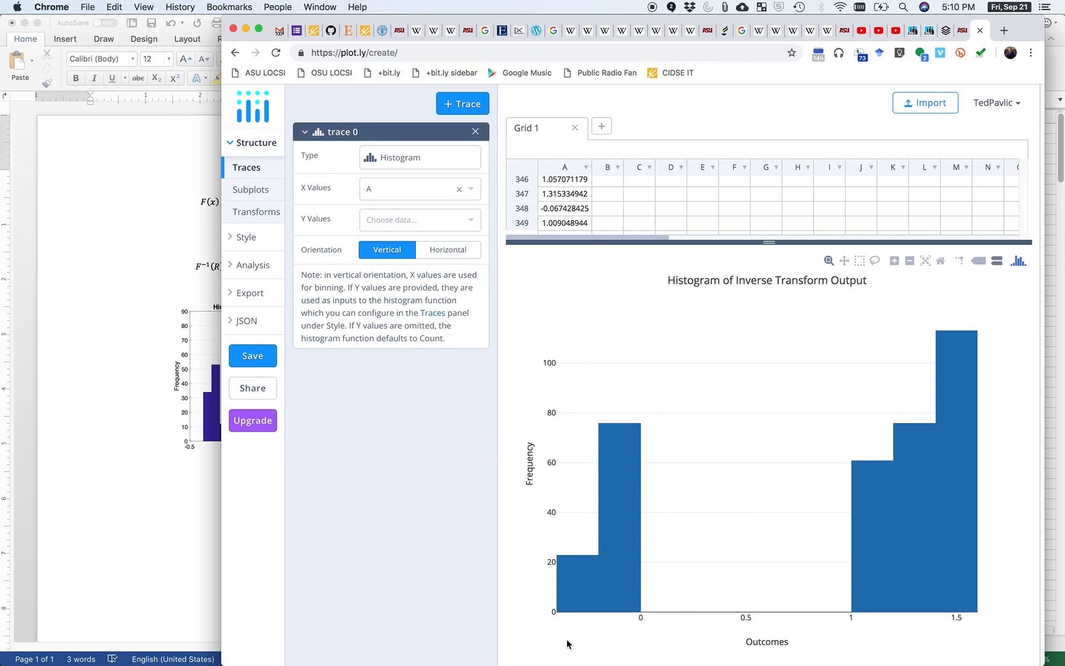
mouse_move(588, 579)
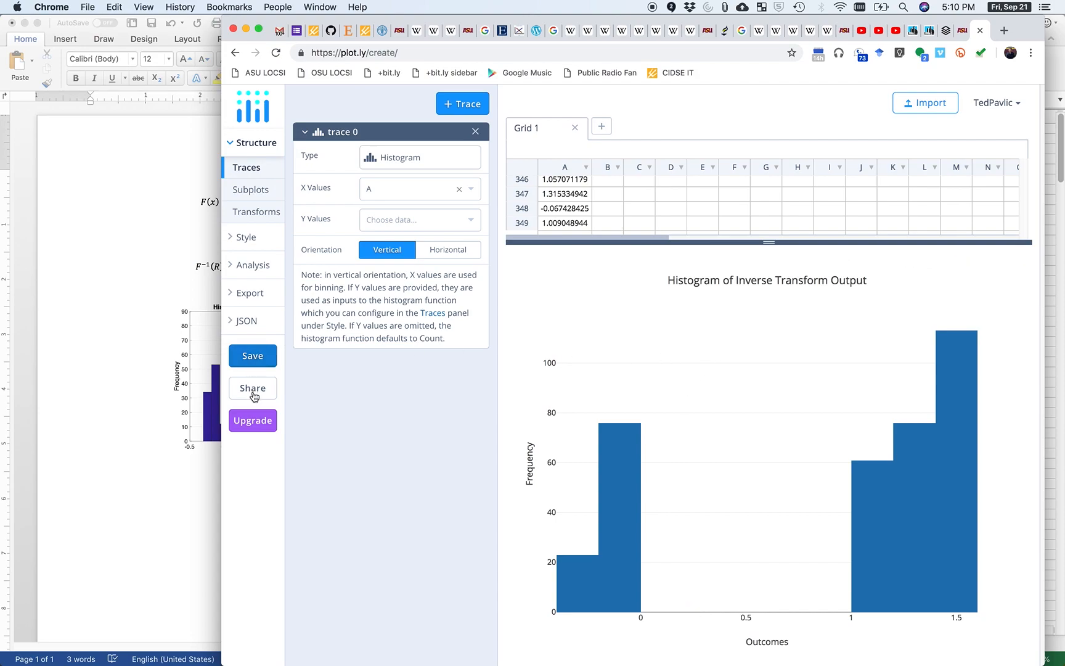
left_click(997, 103)
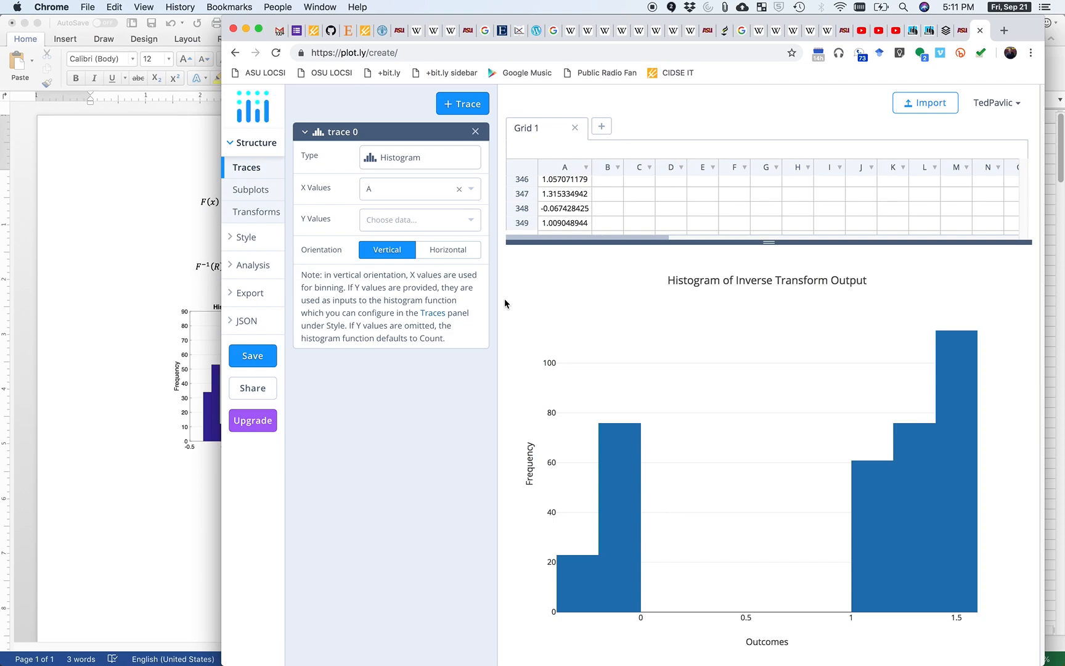
Open Grab and capture a screen selection covering the whole Plotly histogram with its titles
key("super+space")
type("g")
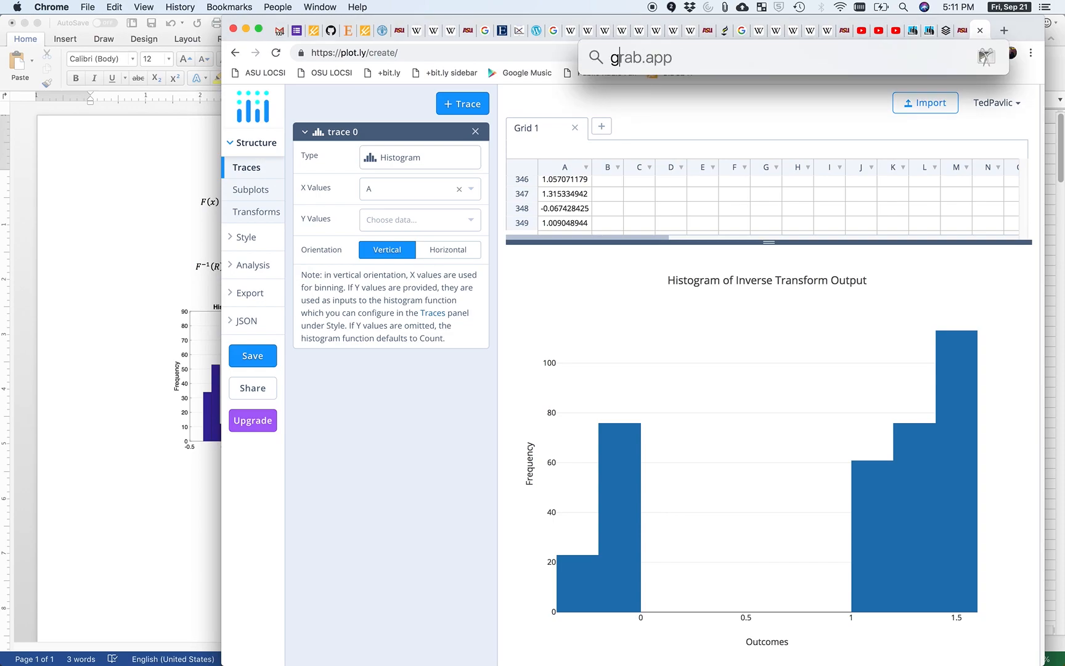
key("Return")
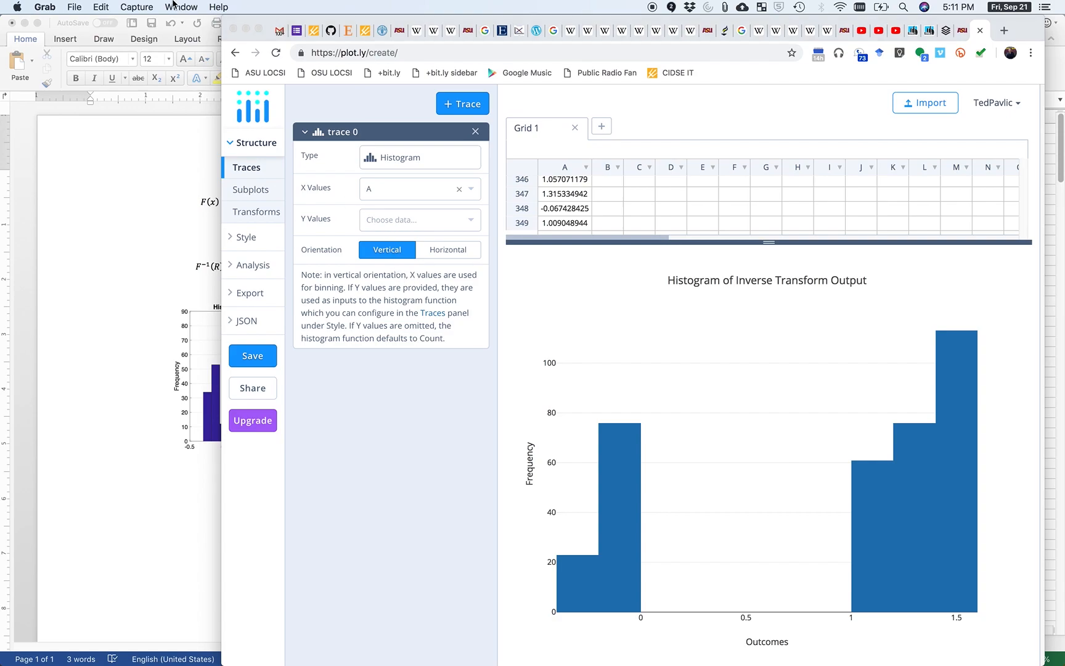
left_click(133, 8)
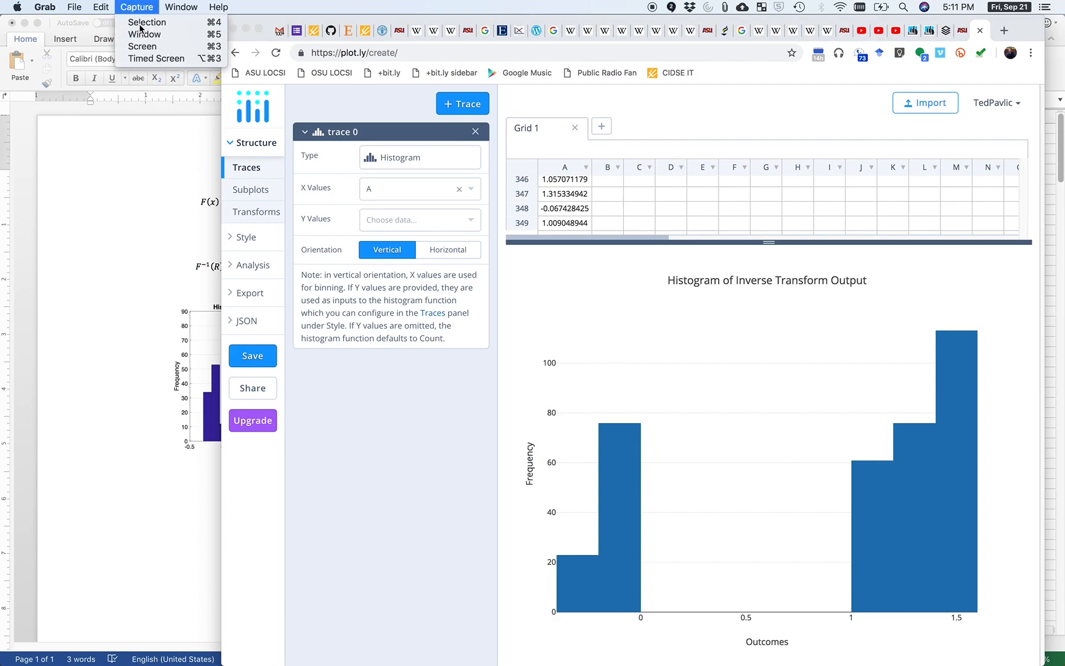
left_click(139, 22)
left_click_drag(598, 164, 526, 133)
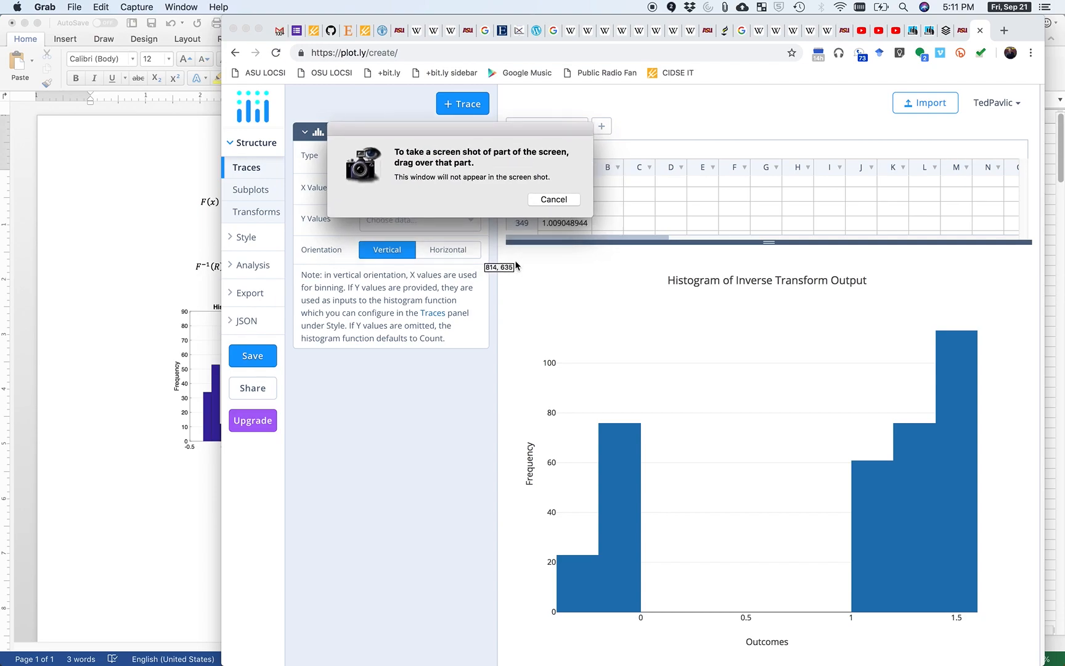
left_click_drag(516, 262, 1007, 655)
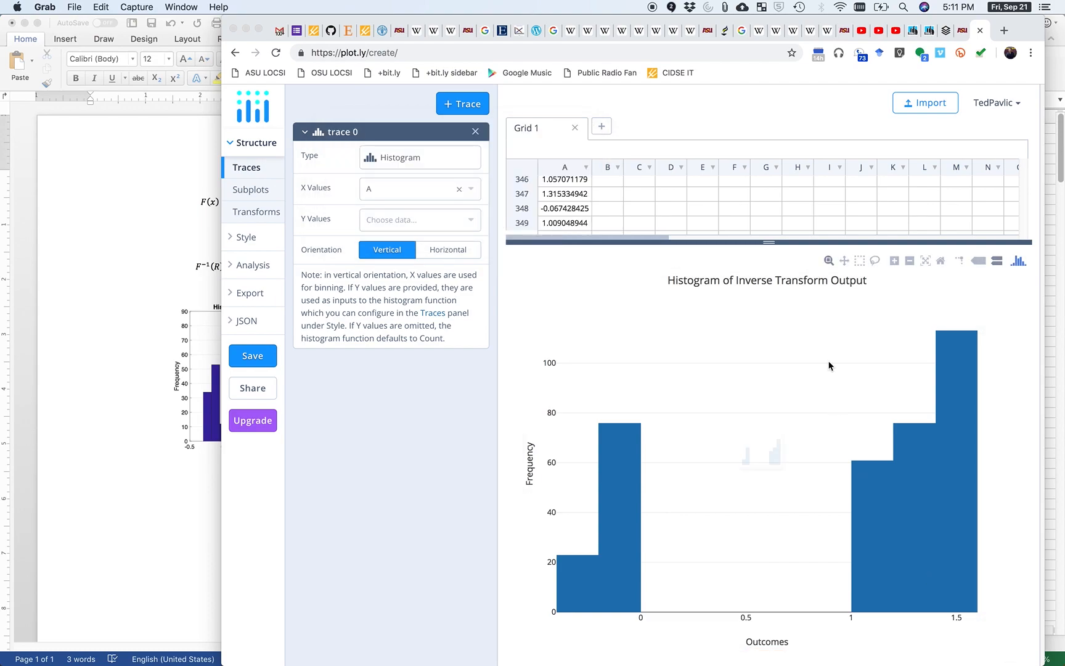
Copy the captured image into the Word document below the MATLAB histogram, and shrink it to fit on the first page
left_click(110, 7)
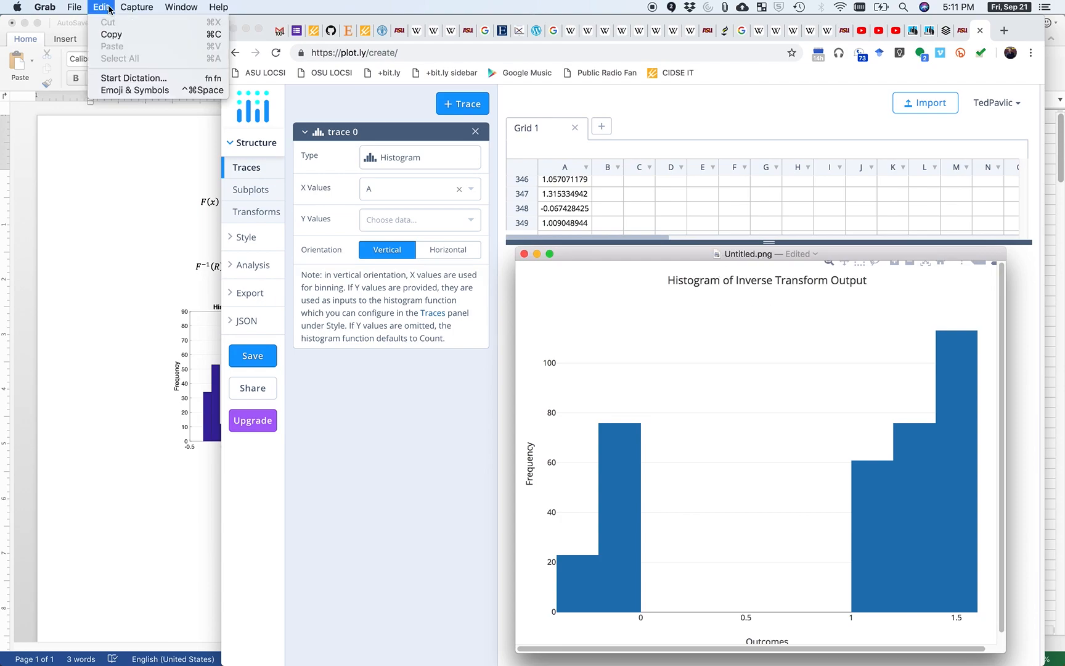
left_click(111, 35)
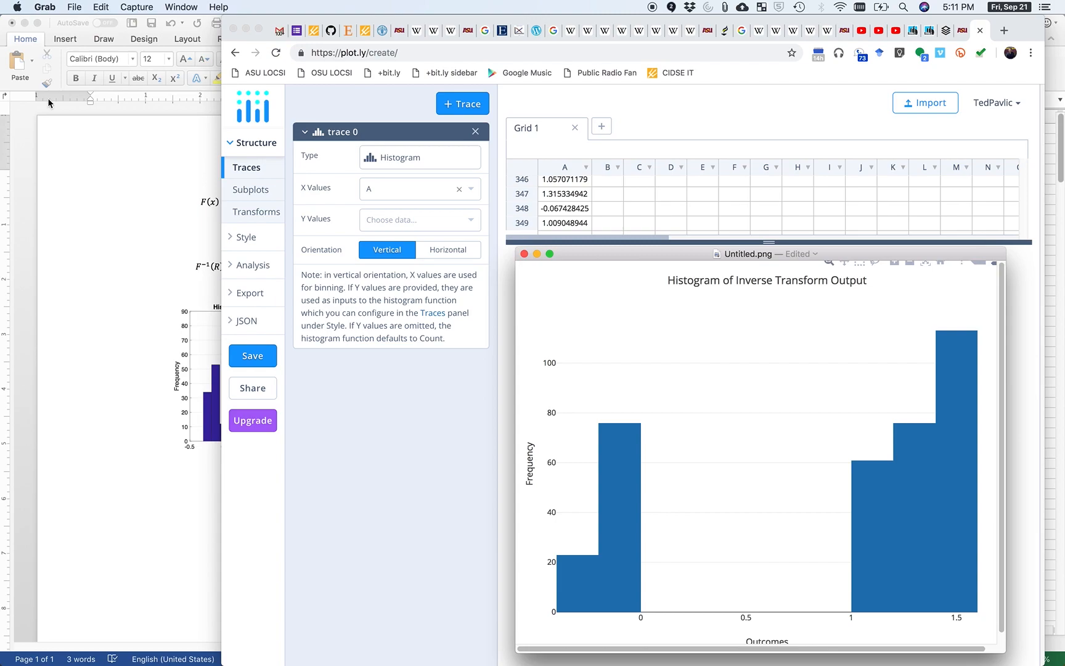
left_click(58, 272)
key("super+v")
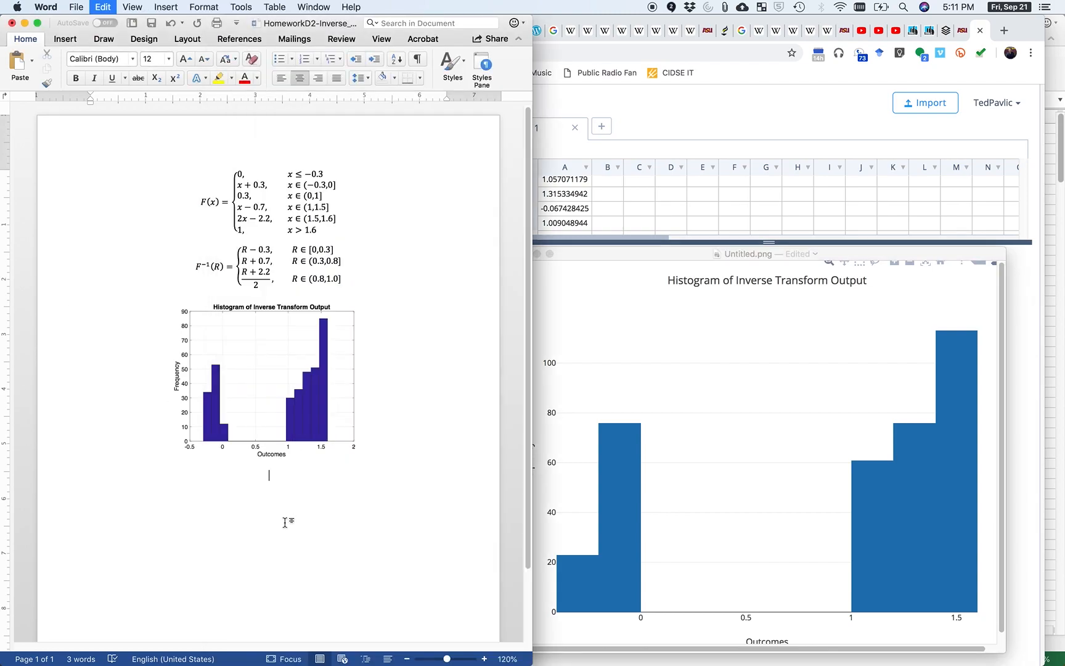
left_click(349, 509)
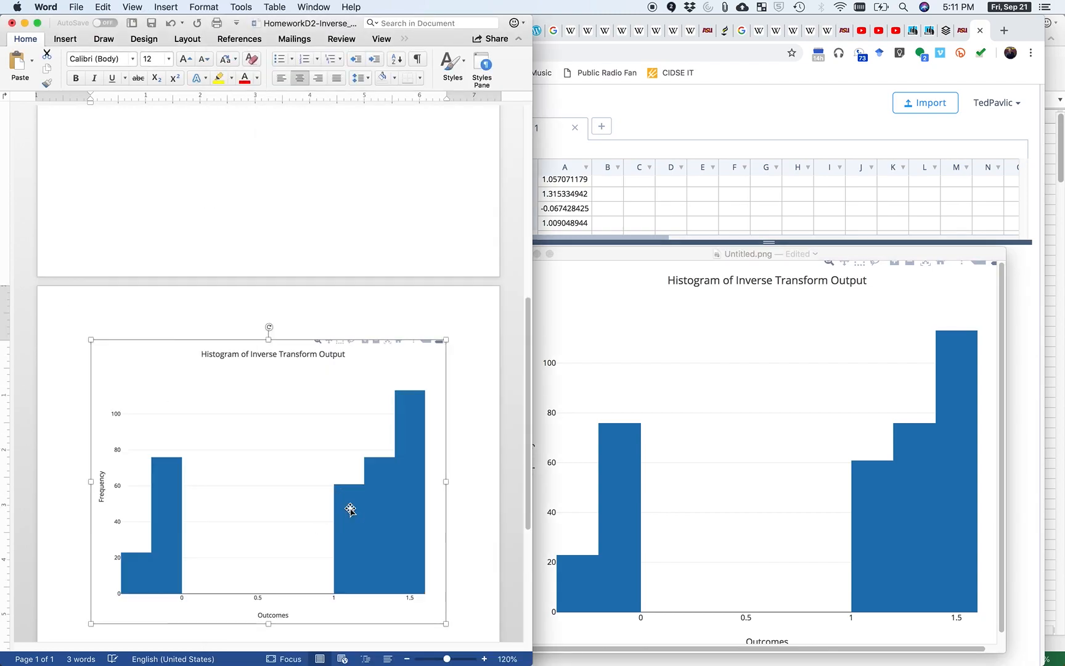
left_click_drag(448, 624, 288, 443)
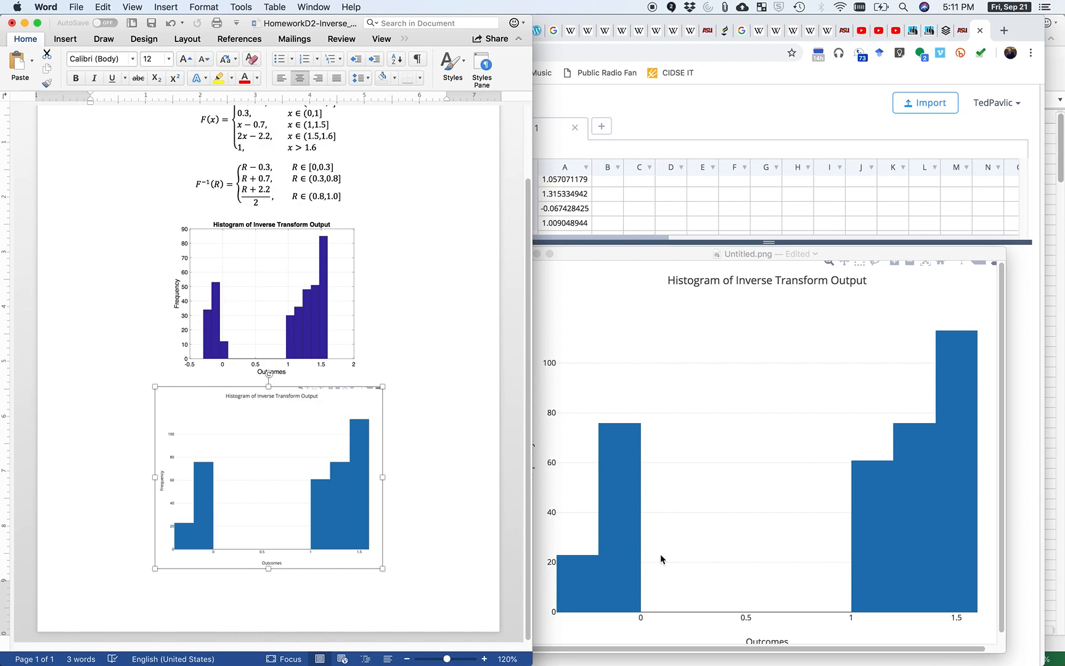
Switch back to Grab and close the Untitled.png capture, deleting it without saving
left_click(792, 633)
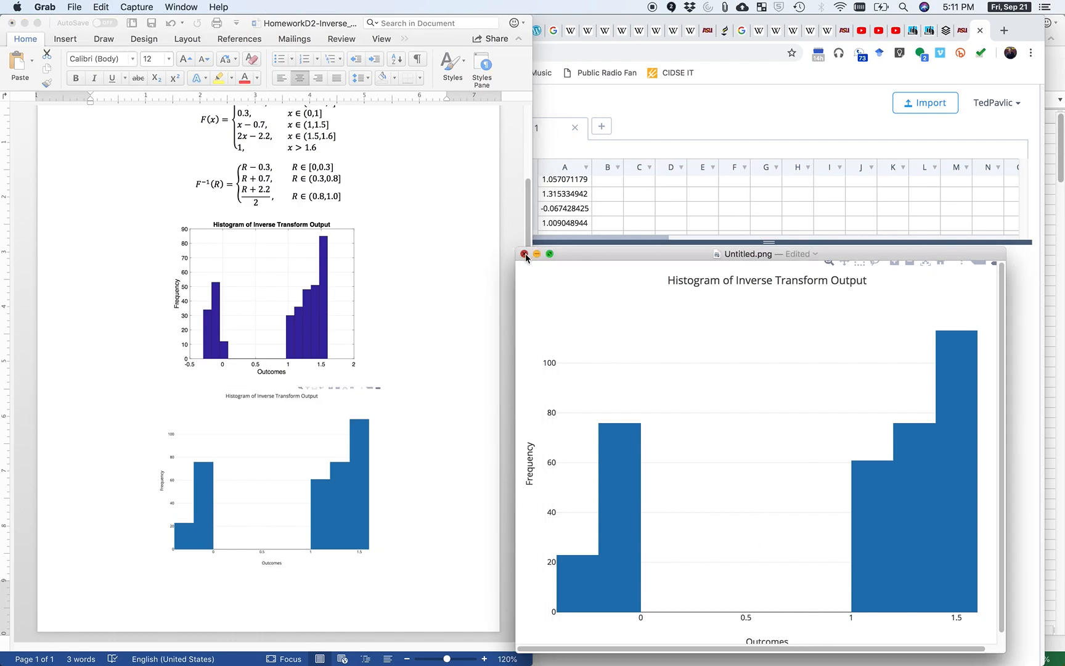
key("super+w")
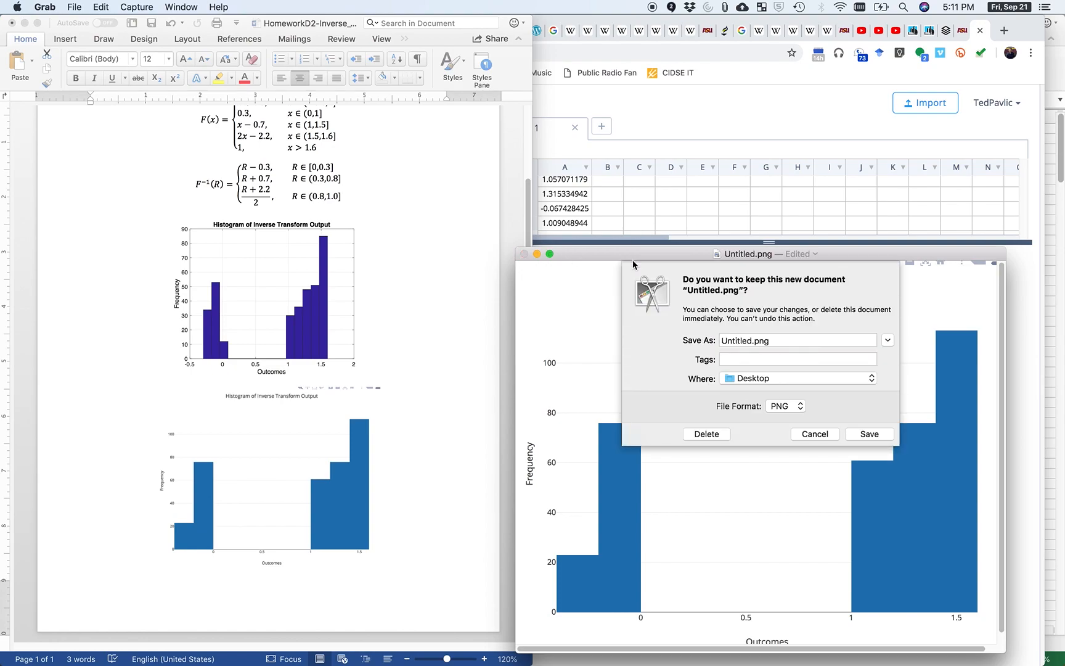
left_click(713, 436)
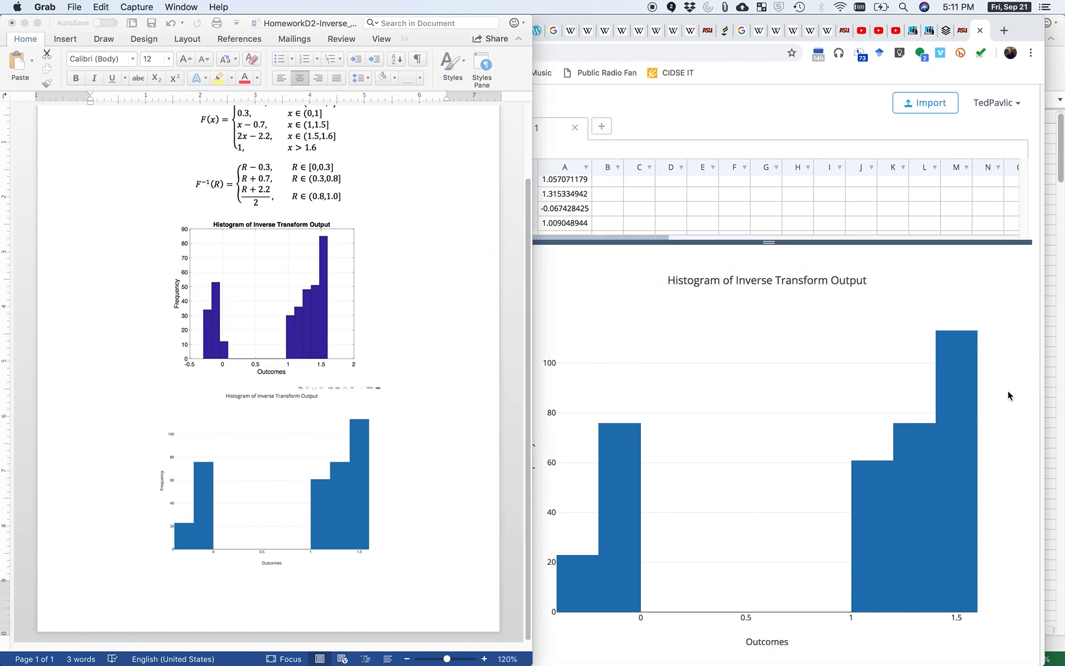
Return to the Plotly chart in Chrome and set the X axis title's font size to 24 px
left_click(988, 319)
left_click(773, 641)
left_click(771, 641)
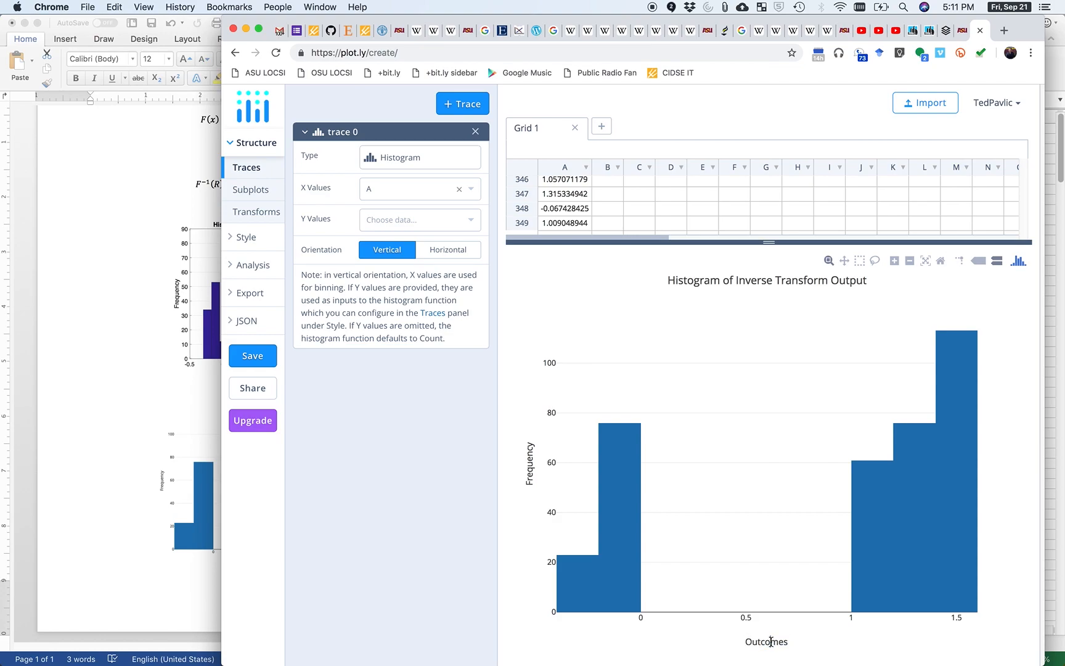
left_click_drag(757, 641, 774, 641)
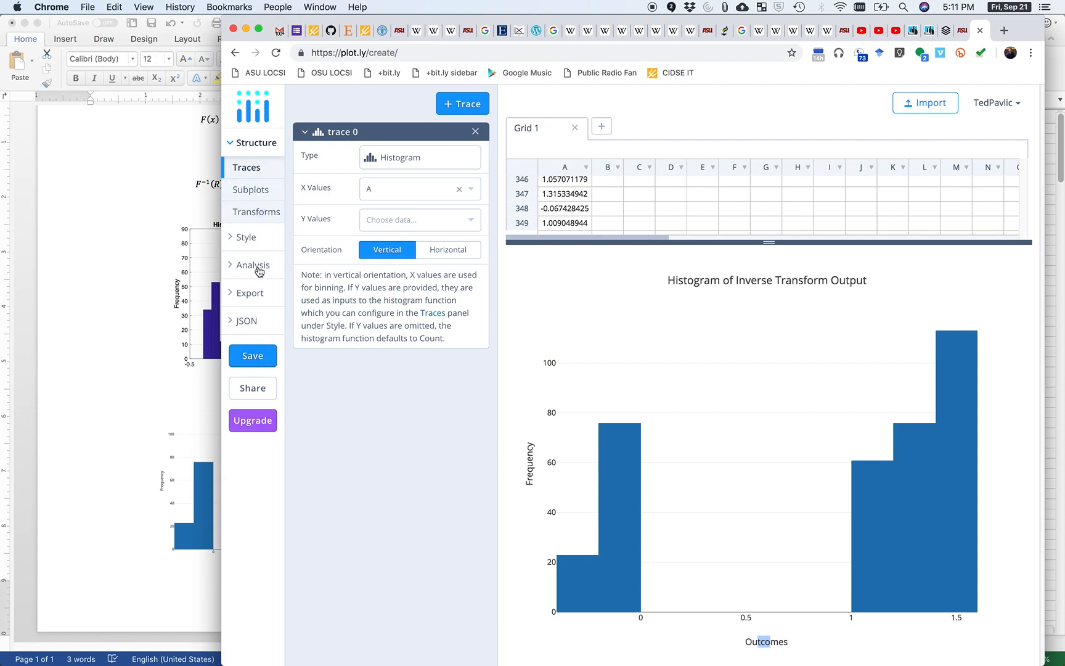
left_click(253, 243)
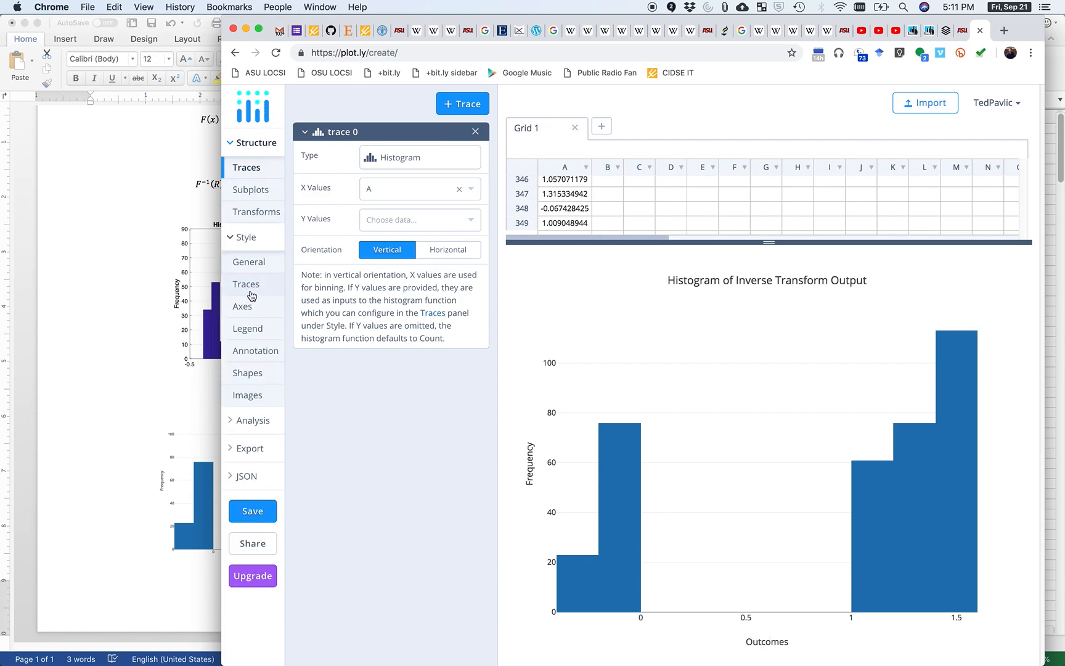
left_click(249, 311)
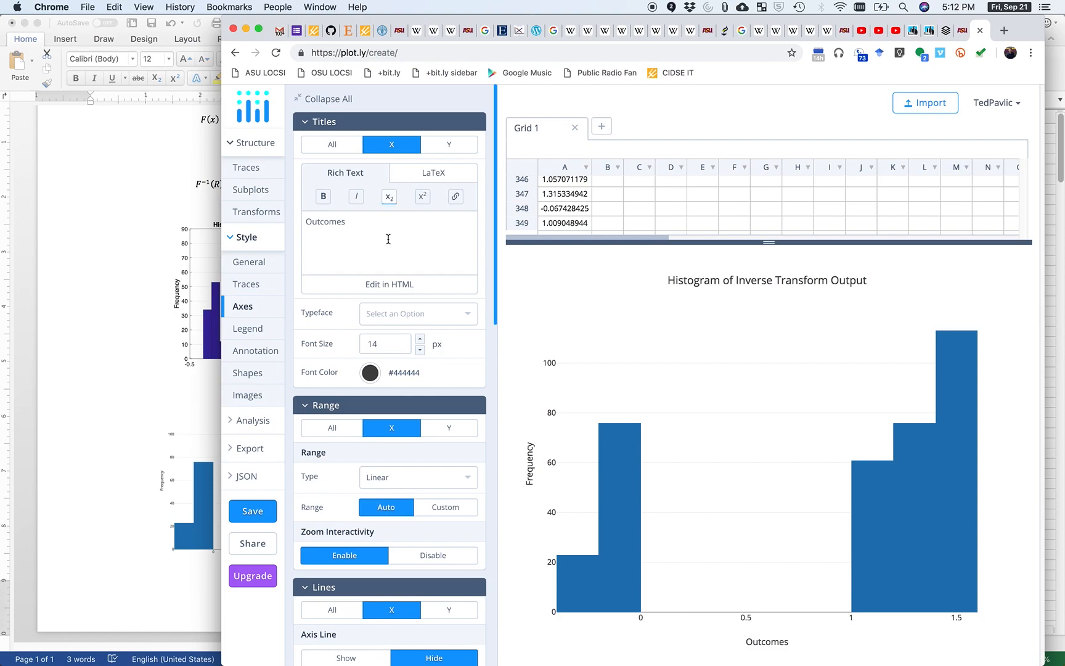
left_click(422, 341)
left_click(422, 341)
left_click(422, 341)
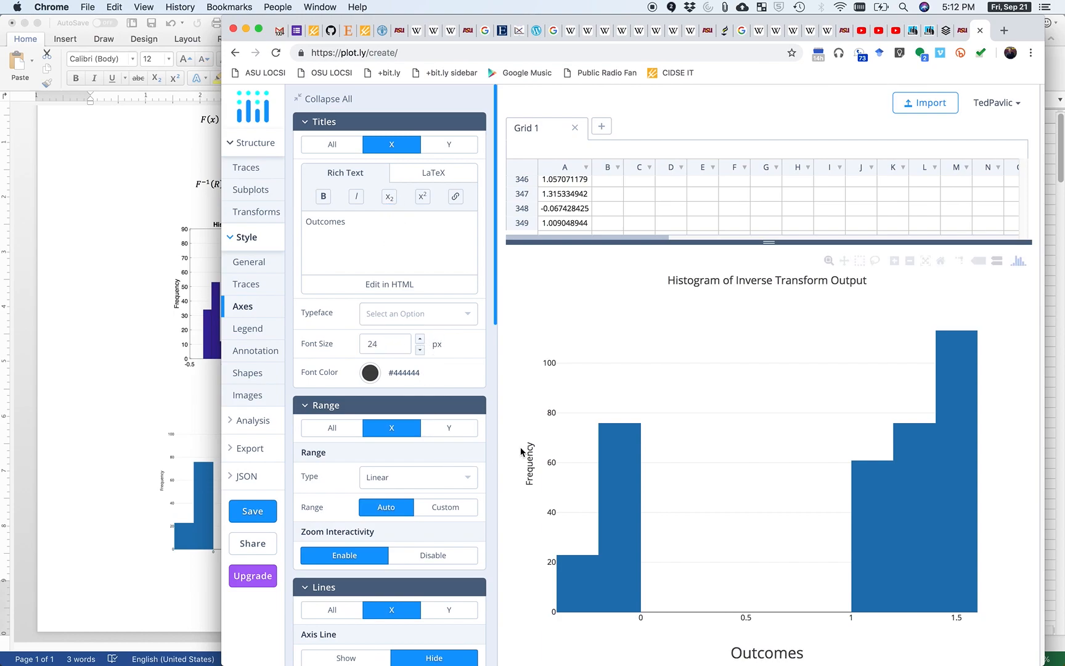
Set the Y axis title's font size to 21 px
left_click(464, 147)
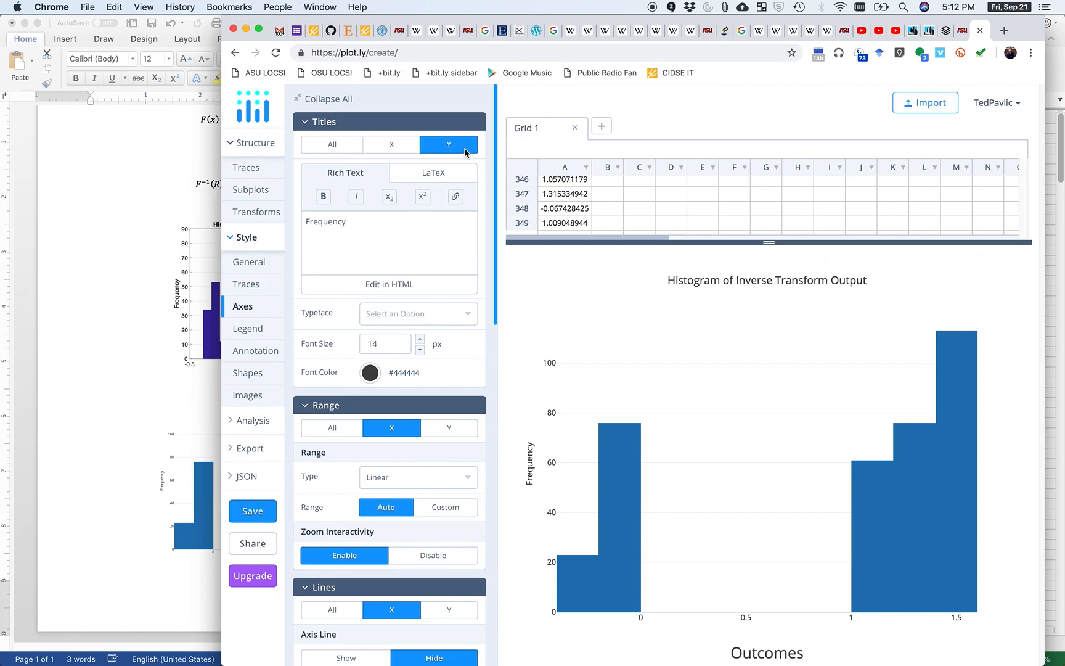
left_click(421, 339)
left_click(422, 339)
left_click(422, 340)
left_click(422, 340)
left_click(422, 339)
left_click(421, 339)
left_click(422, 339)
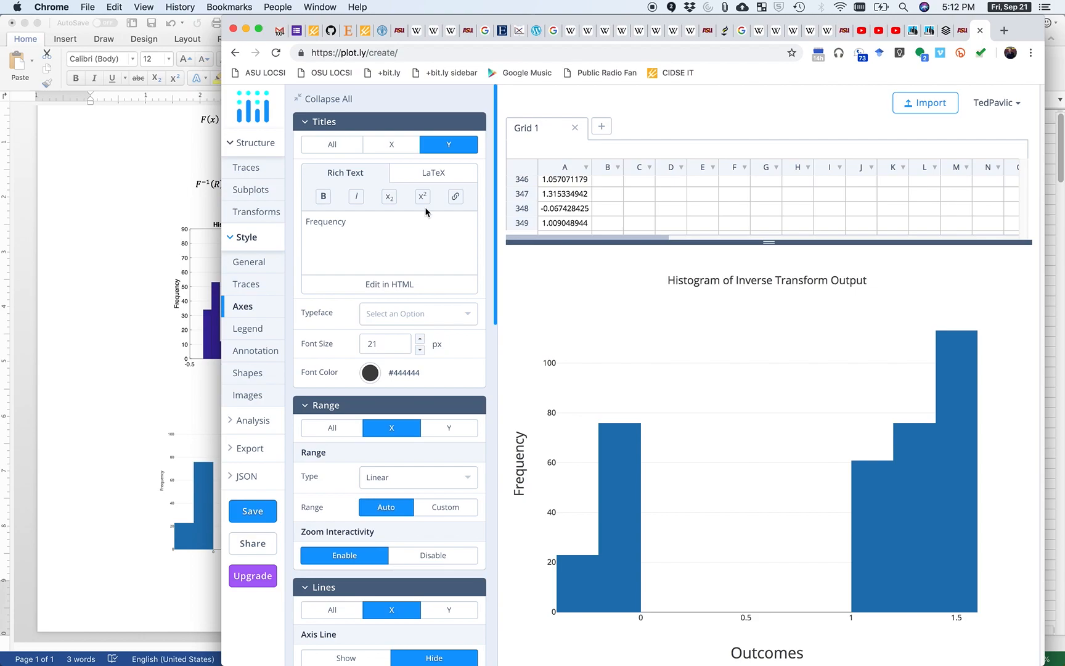
Set the font size of all axis titles together to 24 px
left_click(347, 150)
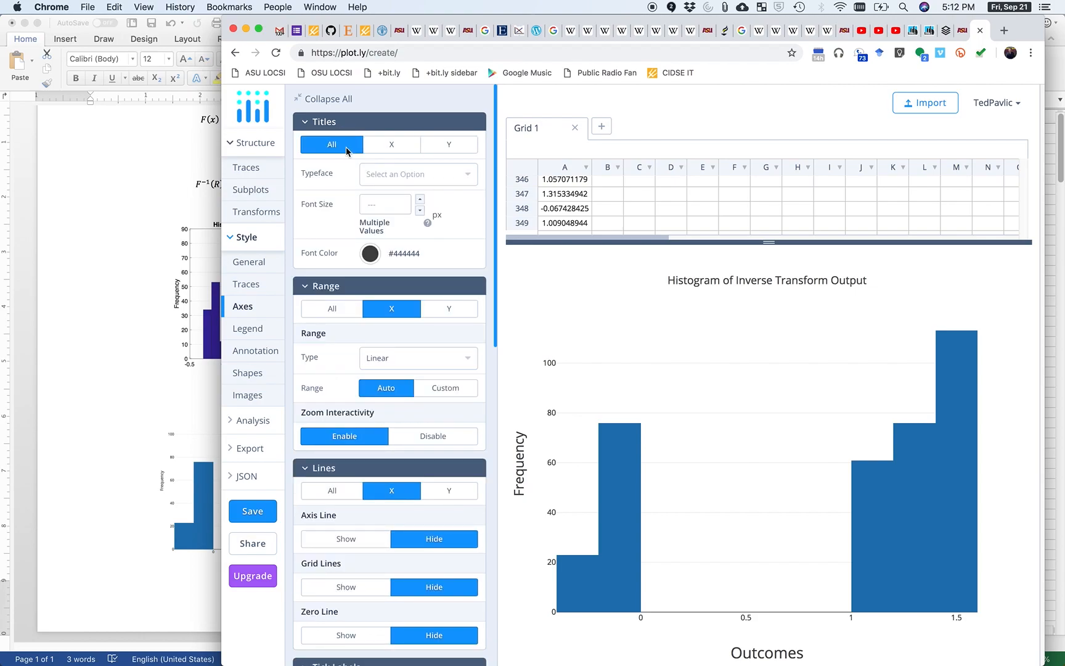
left_click(422, 200)
left_click(421, 211)
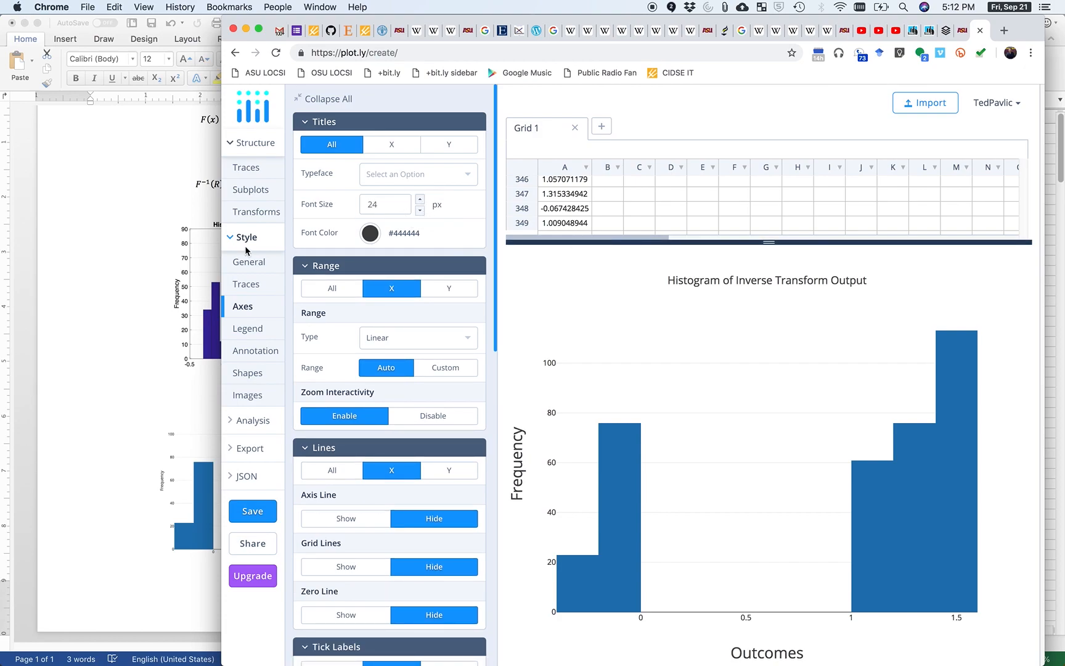
Set the histogram title's font size to 26 px
left_click(801, 282)
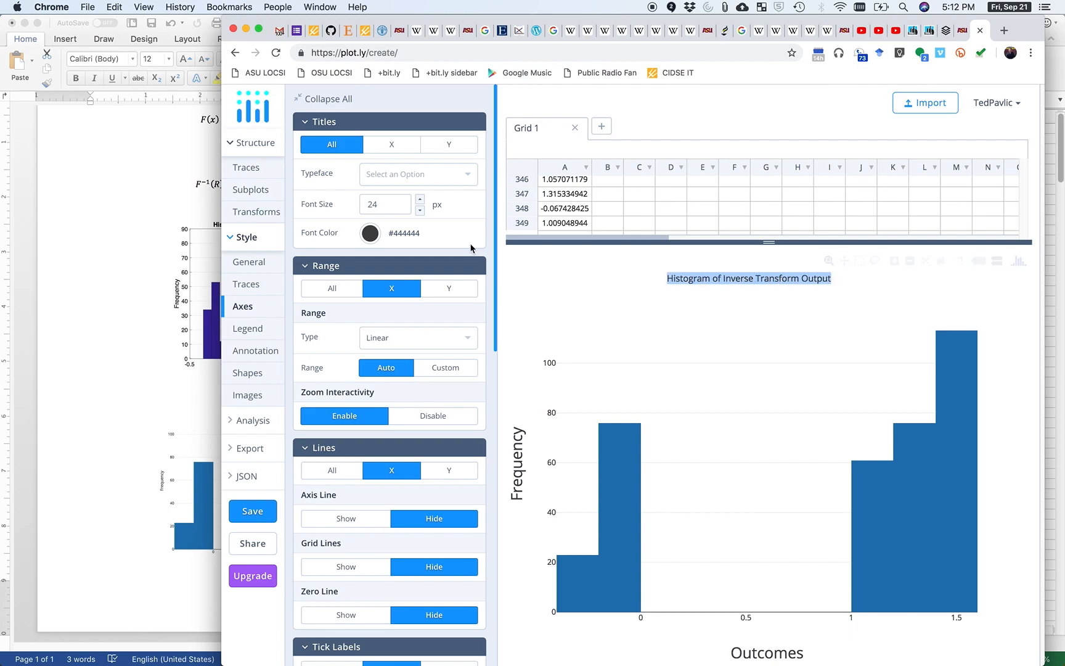
left_click(420, 199)
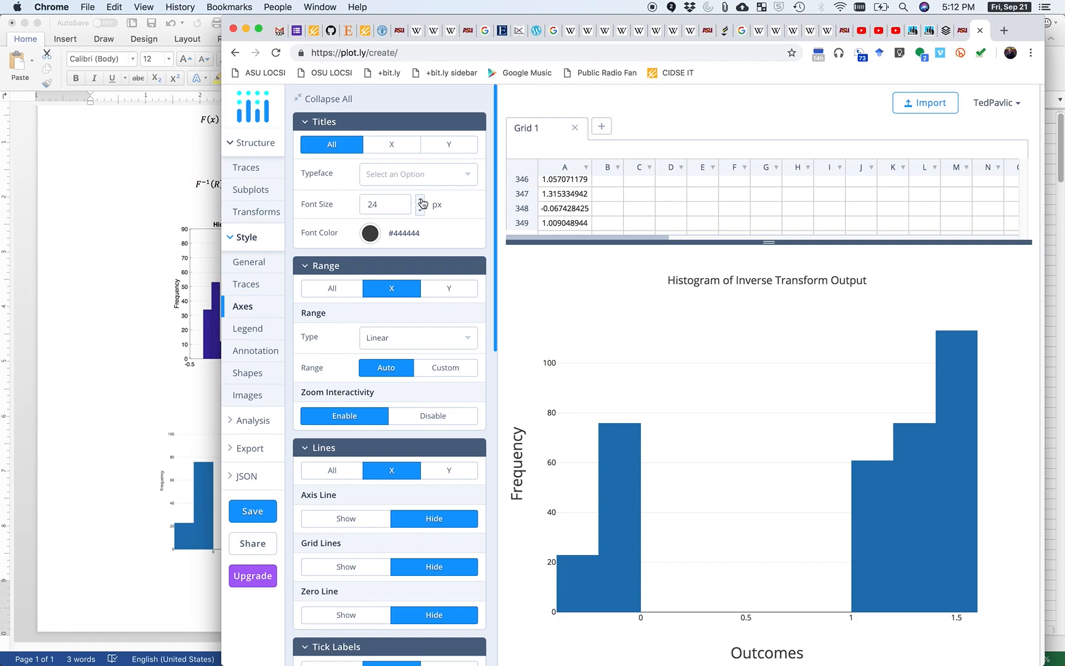
left_click(420, 210)
left_click(248, 333)
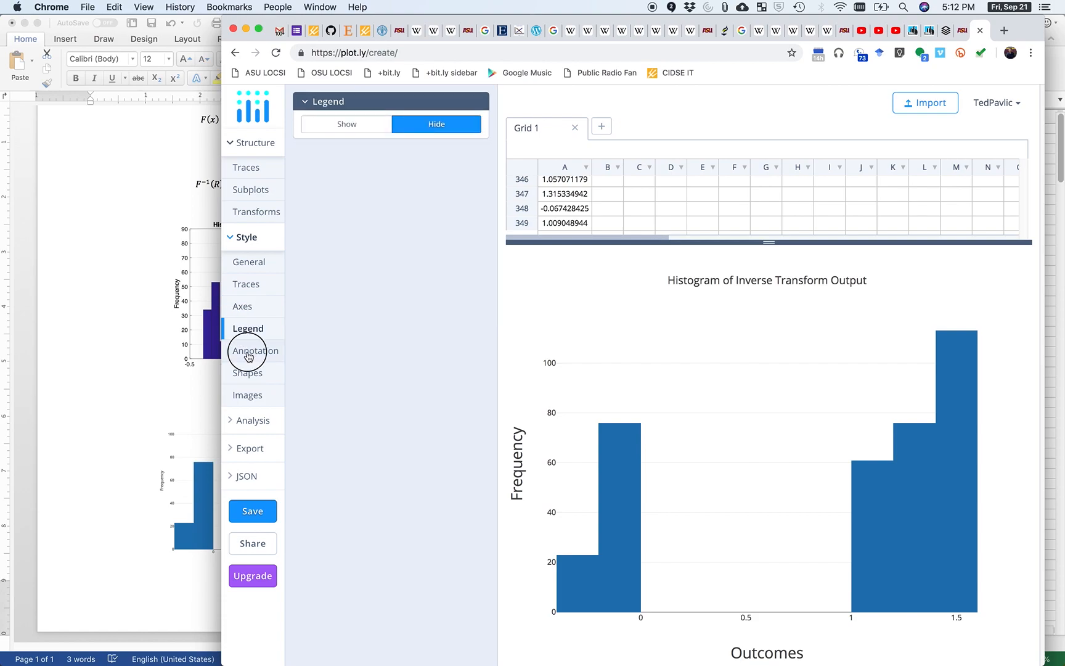
left_click(250, 352)
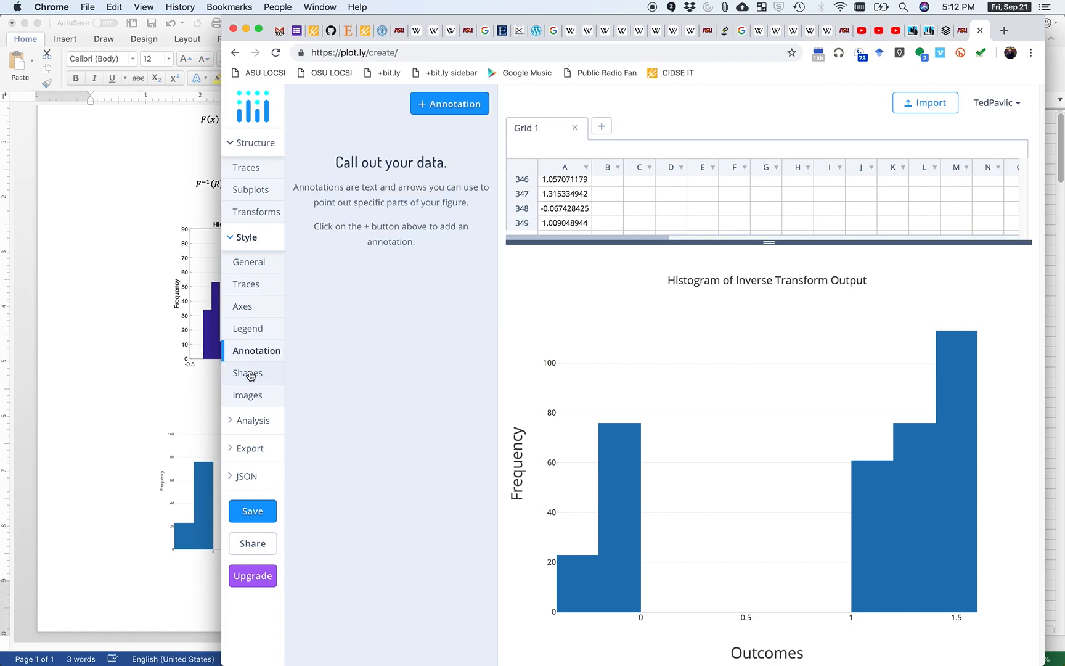
left_click(265, 272)
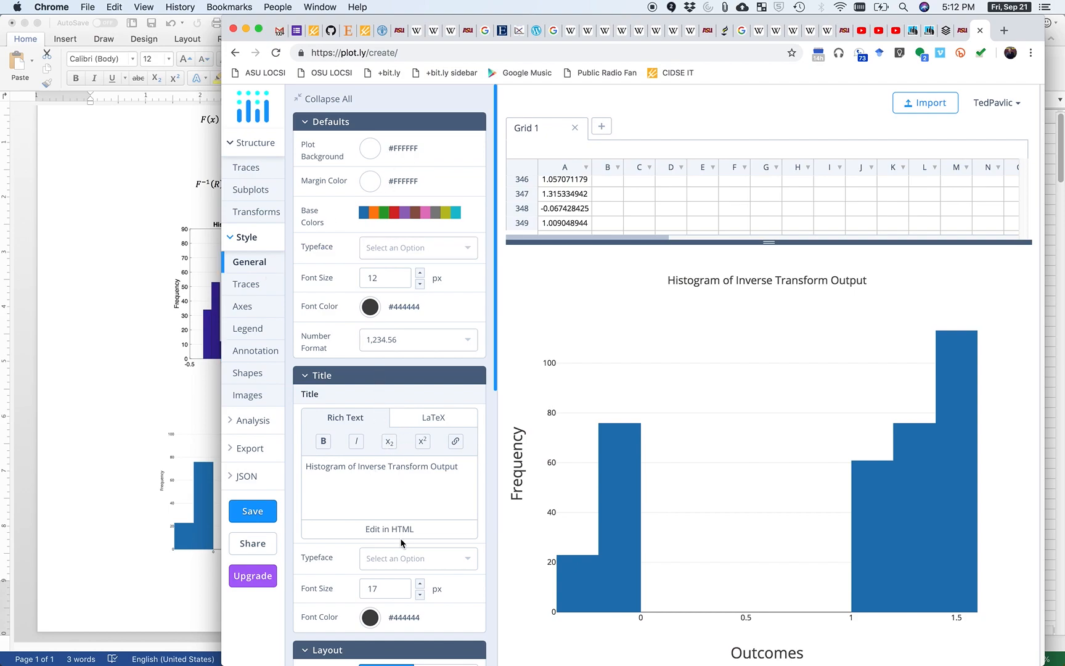
scroll(401, 543, "down", 2)
left_click(421, 532)
left_click_drag(421, 534, 421, 534)
left_click(421, 543)
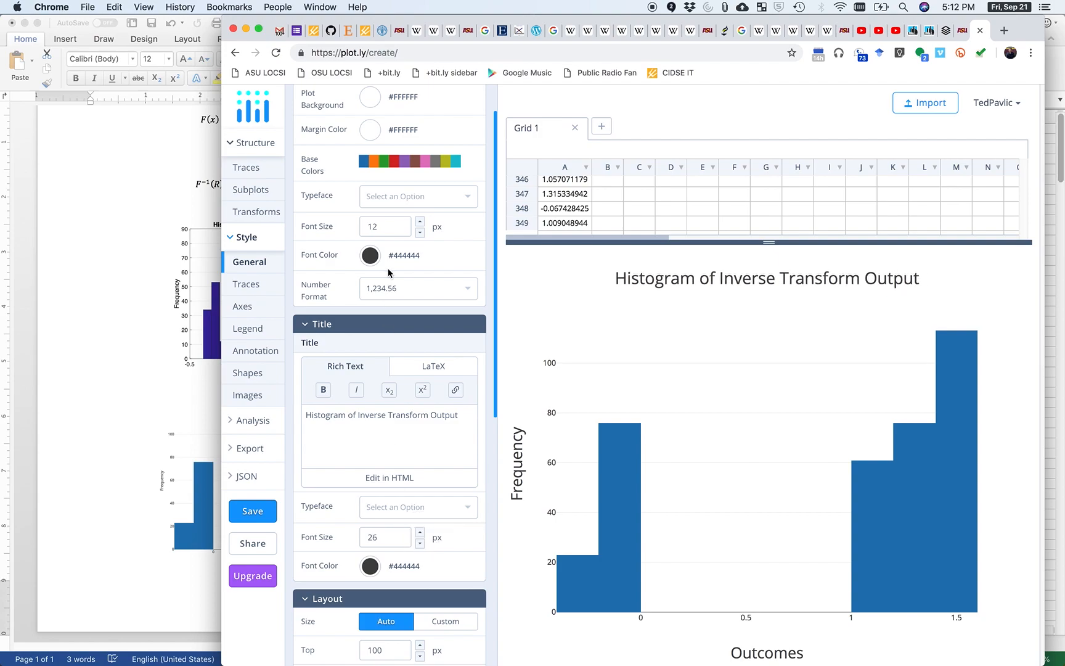
left_click(257, 422)
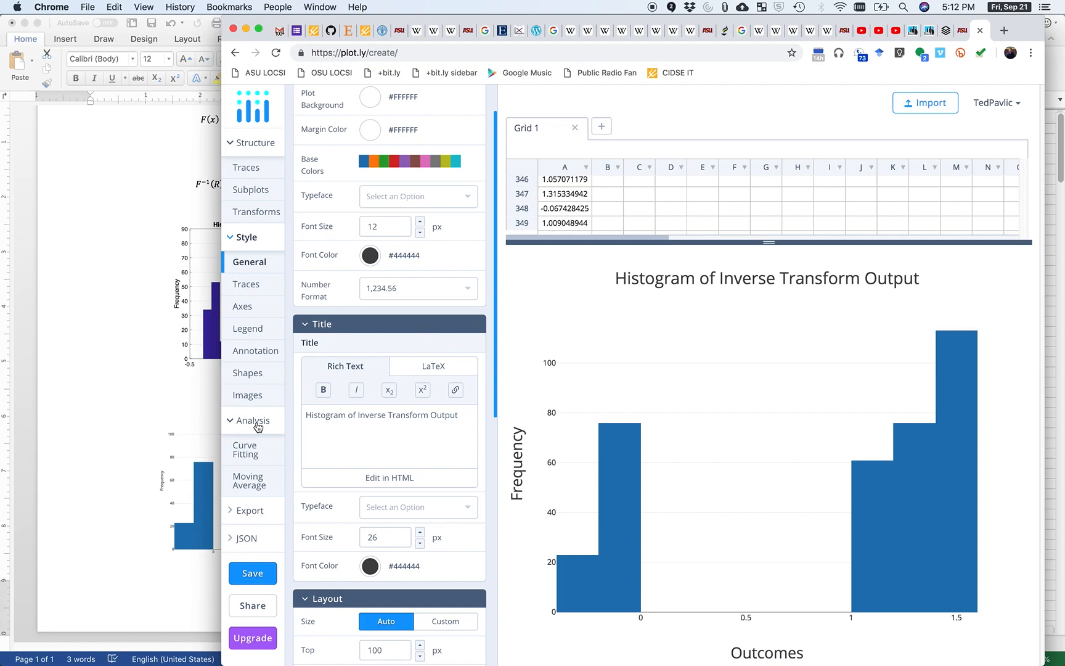
left_click(258, 456)
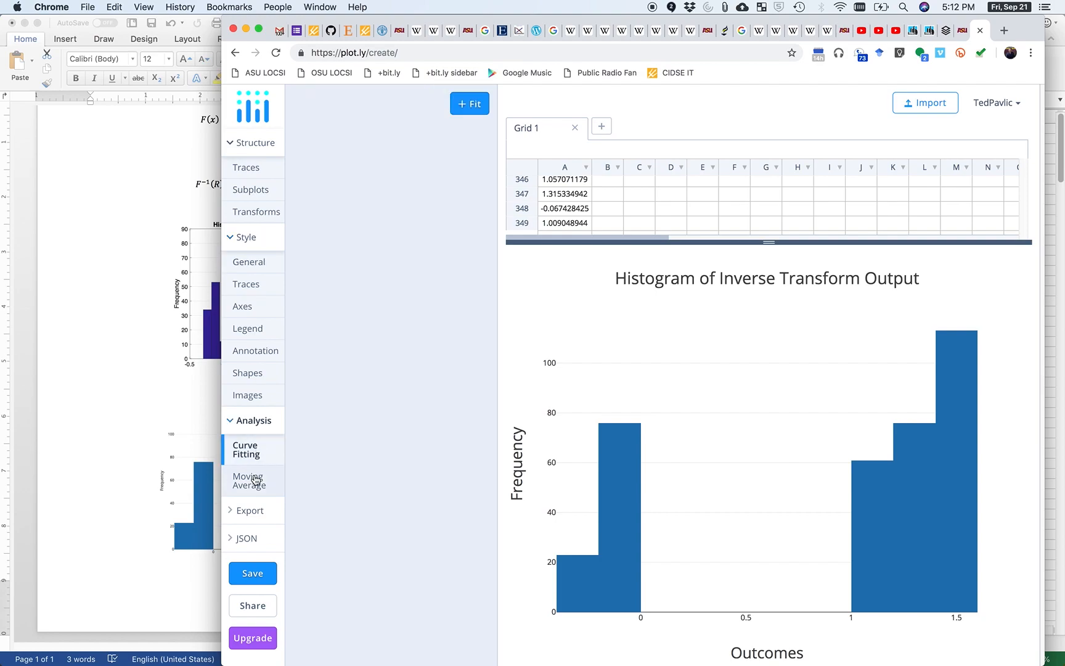
left_click(255, 483)
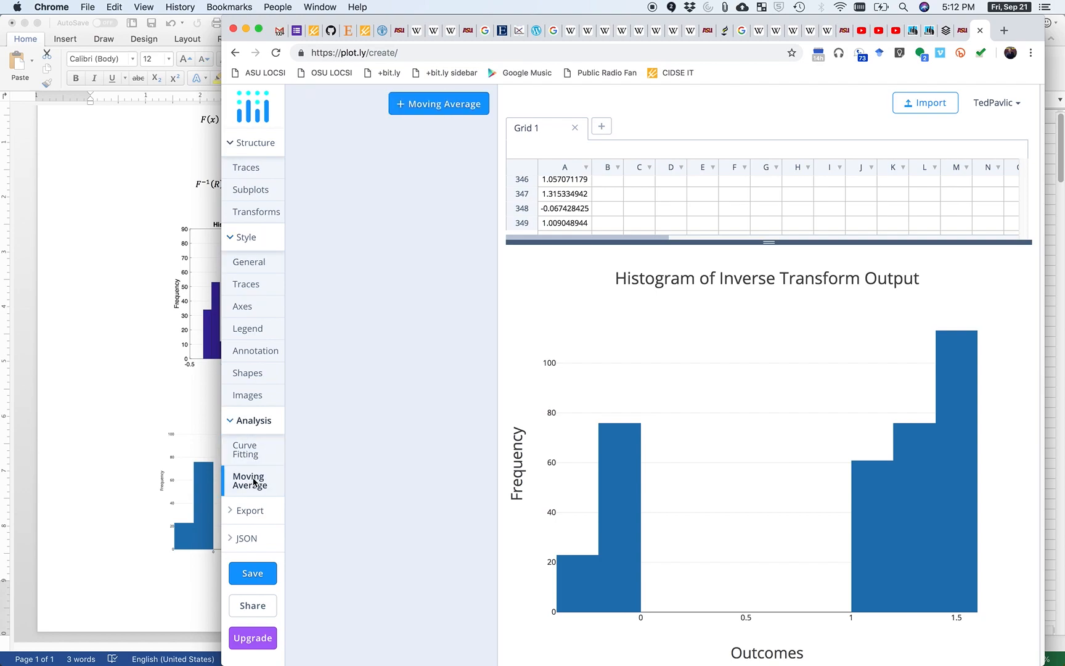
left_click(275, 216)
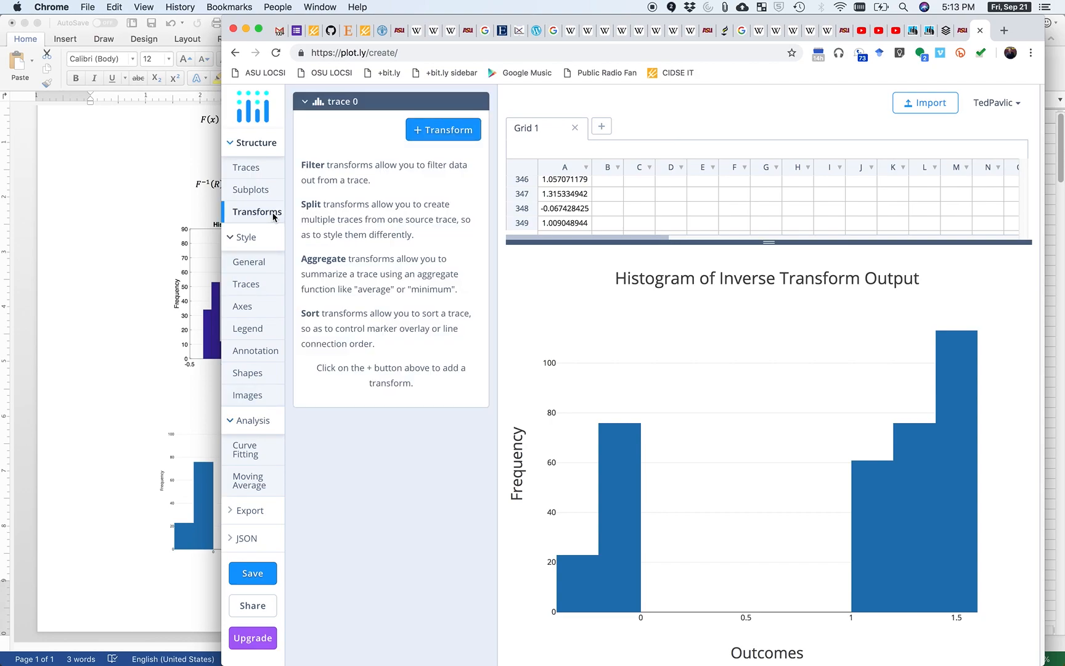
left_click(261, 170)
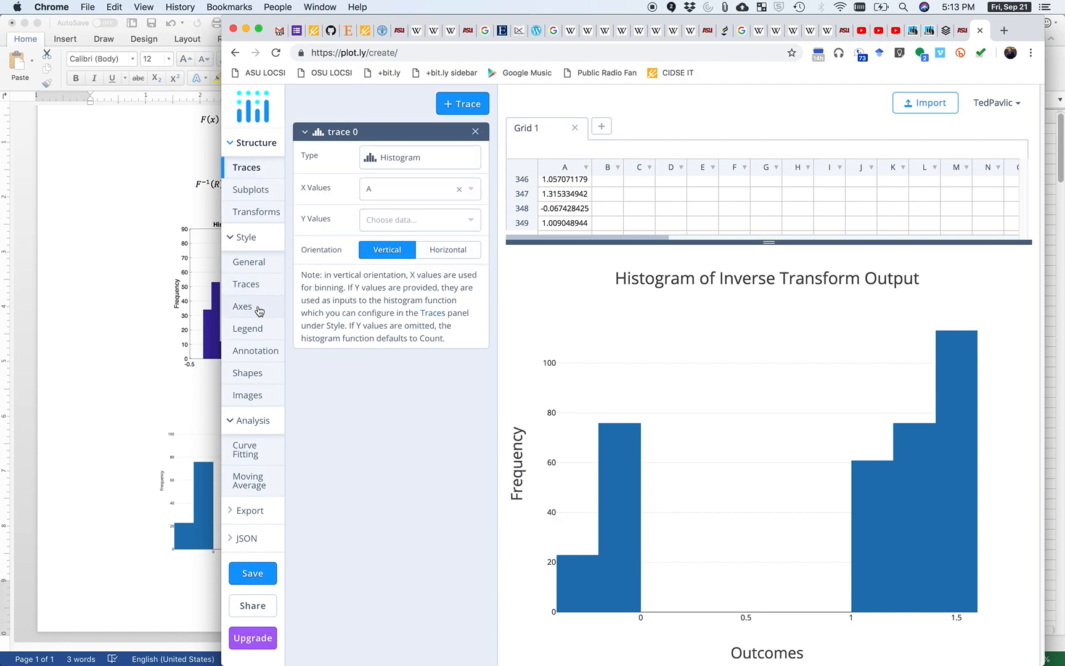
left_click(251, 583)
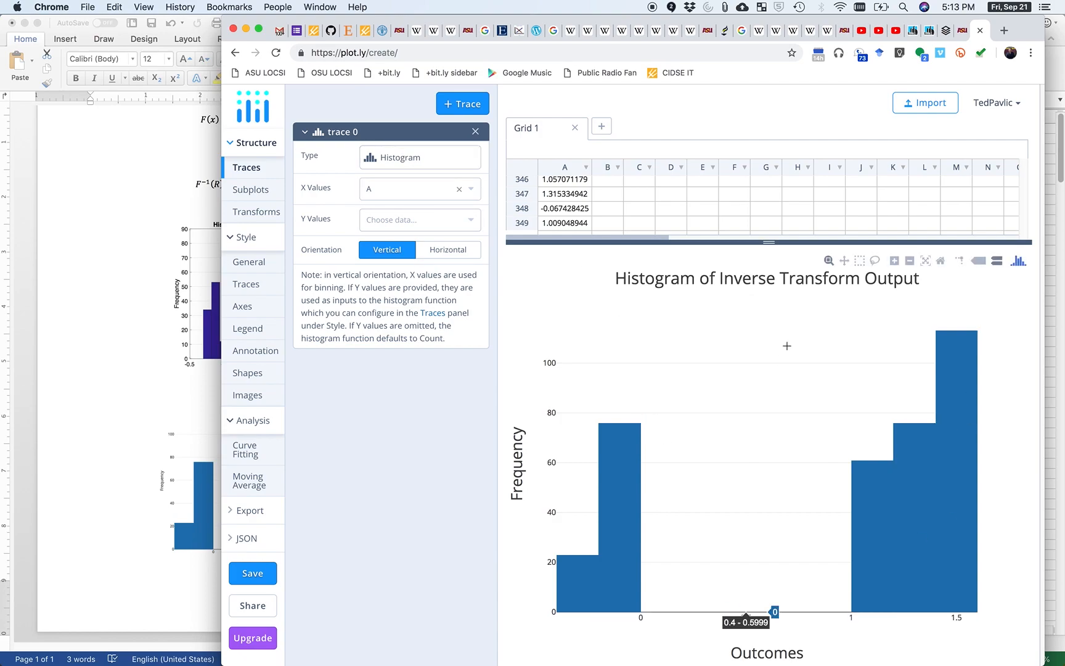
Open Grab, capture the screen area around the Plotly histogram with its title and axis labels, and copy the capture
key("super+space")
type("grab")
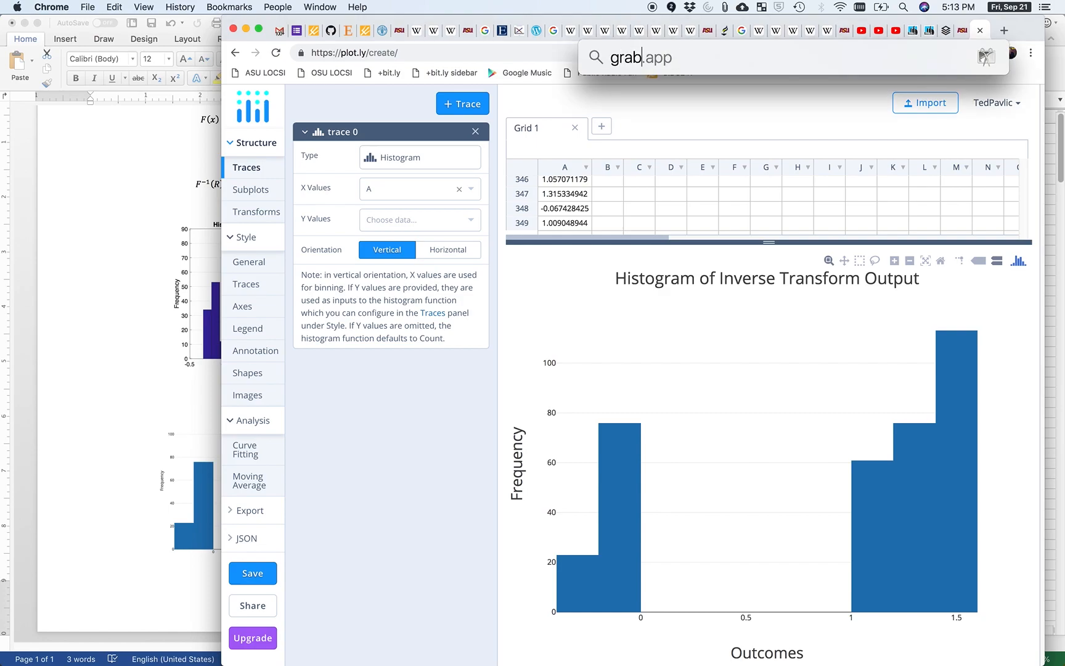
key("Return")
left_click(130, 6)
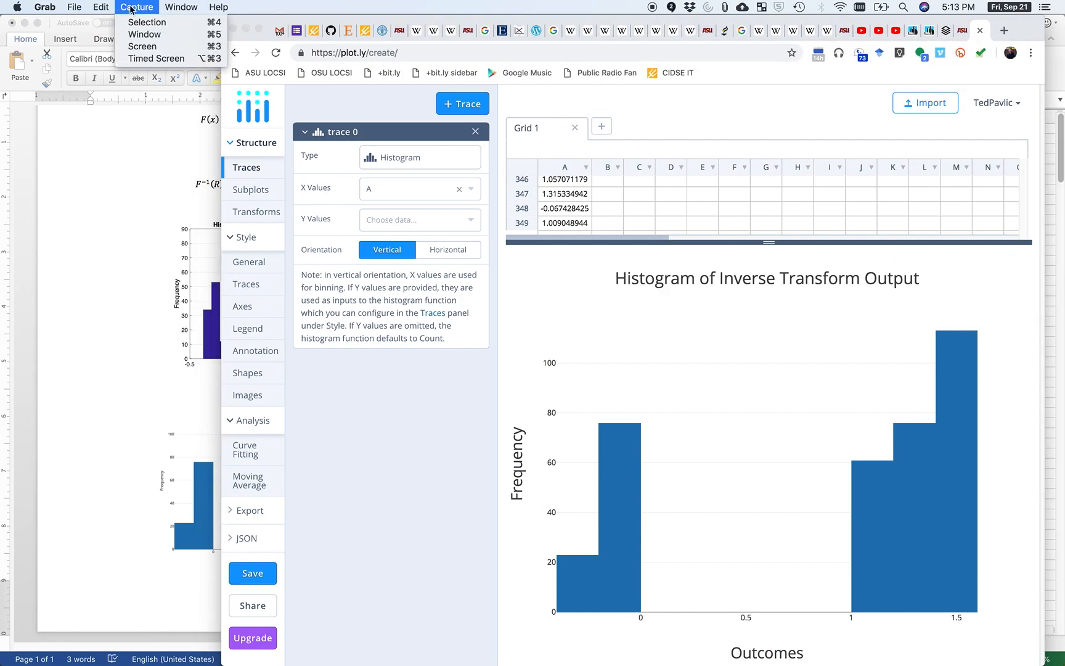
left_click(137, 19)
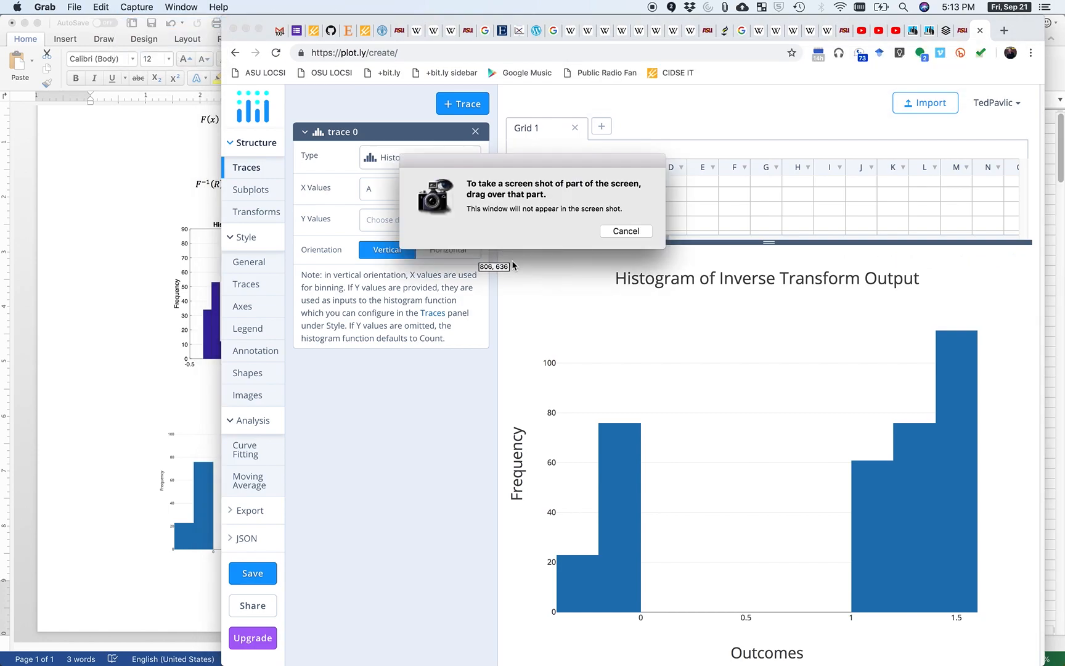
left_click_drag(507, 261, 984, 663)
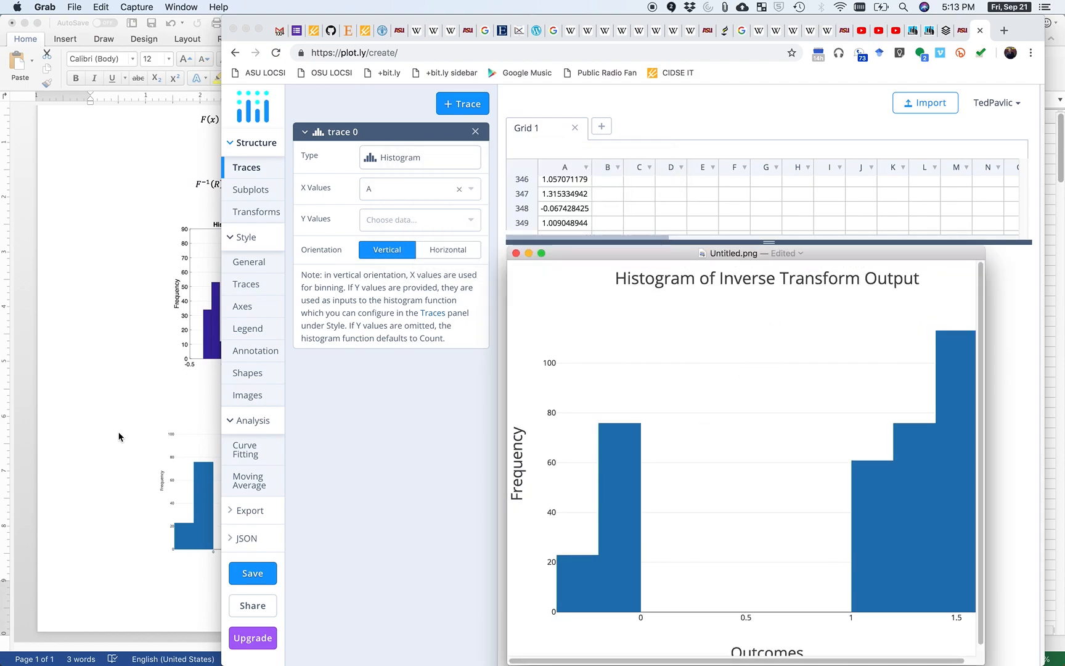
left_click(99, 7)
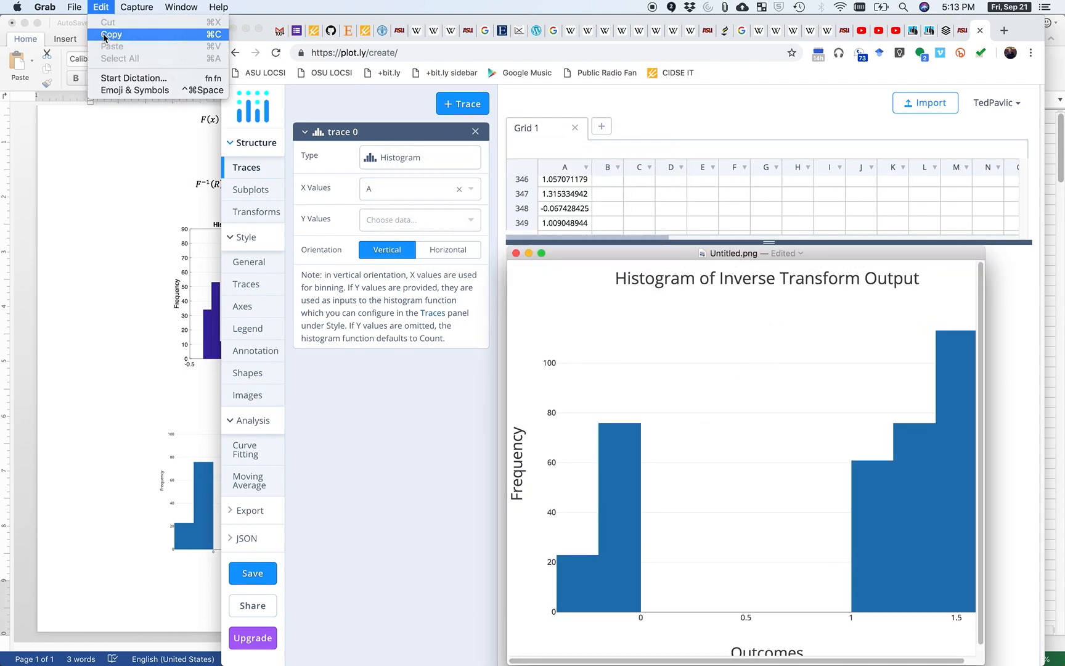
left_click(106, 32)
Switch to Word, paste the captured histogram on a new line below the existing Plotly histogram, and reduce its size
left_click(101, 411)
left_click(270, 510)
scroll(270, 512, "down", 1)
left_click(294, 585)
left_click(403, 566)
key("Return")
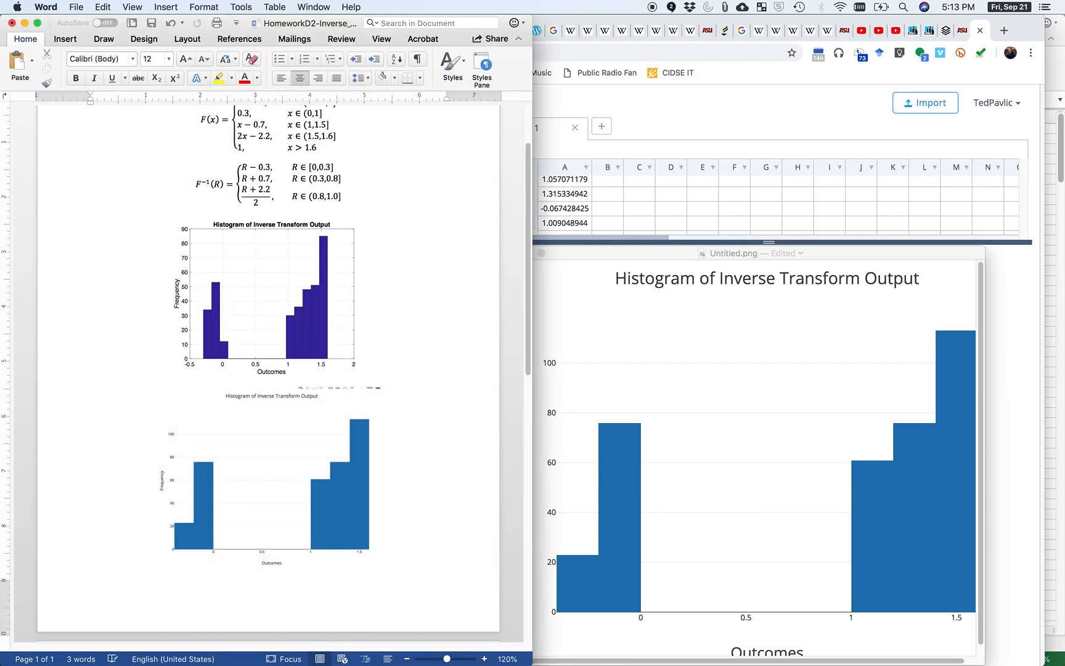
key("cmd+v")
scroll(396, 541, "down", 5)
left_click(378, 528)
left_click_drag(445, 586, 316, 613)
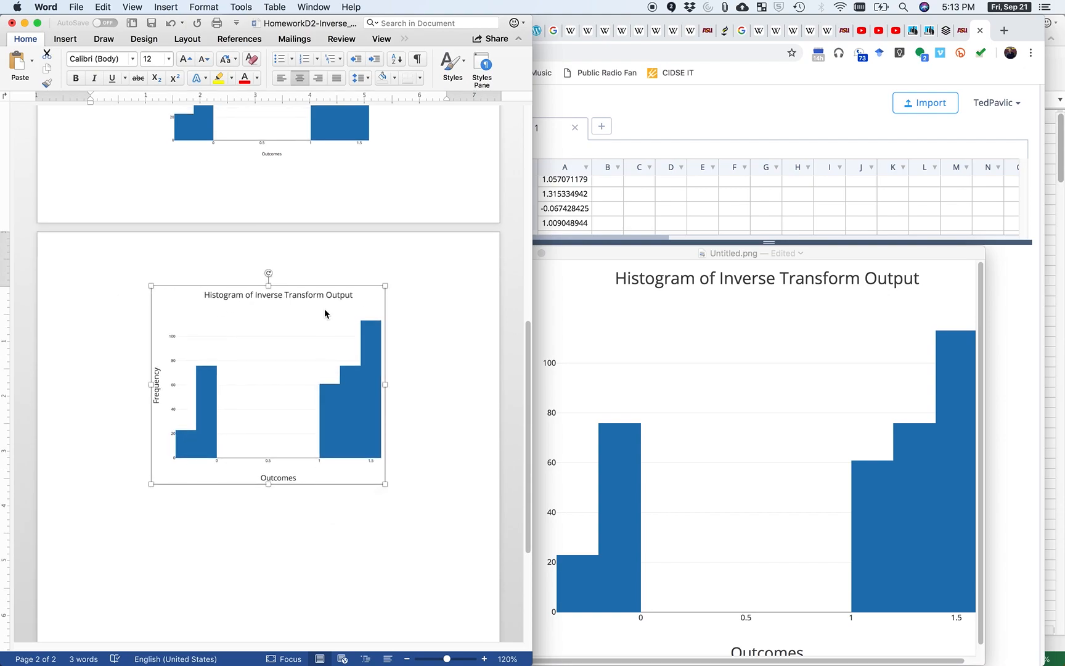
scroll(300, 330, "up", 5)
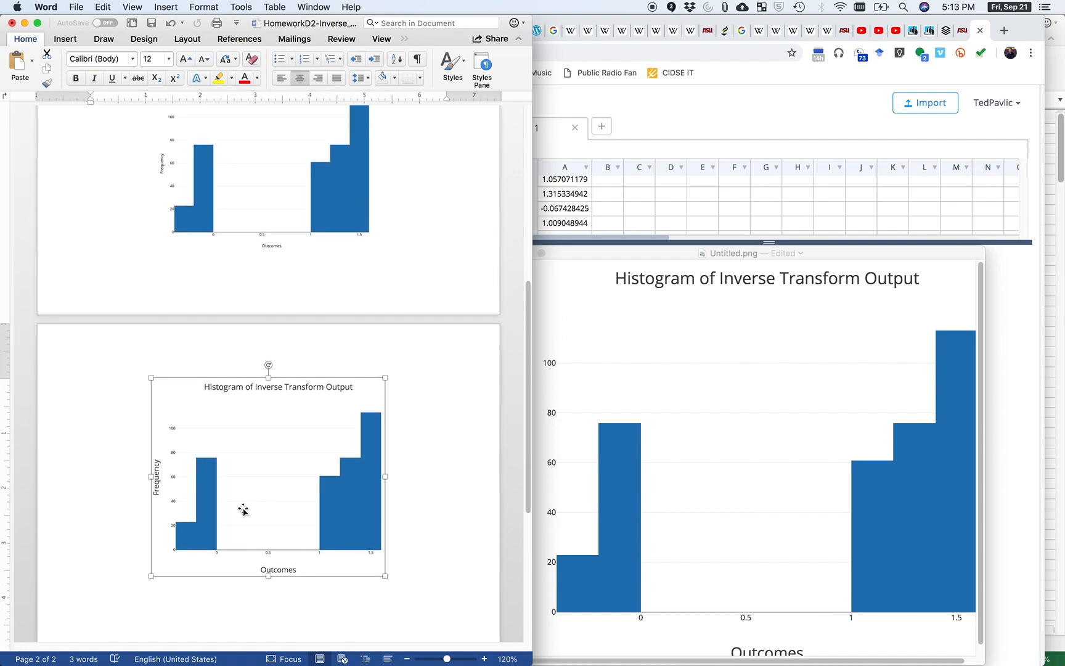
Return to the Plotly chart in Chrome and open the tick label settings of its axes
left_click(699, 629)
left_click(752, 246)
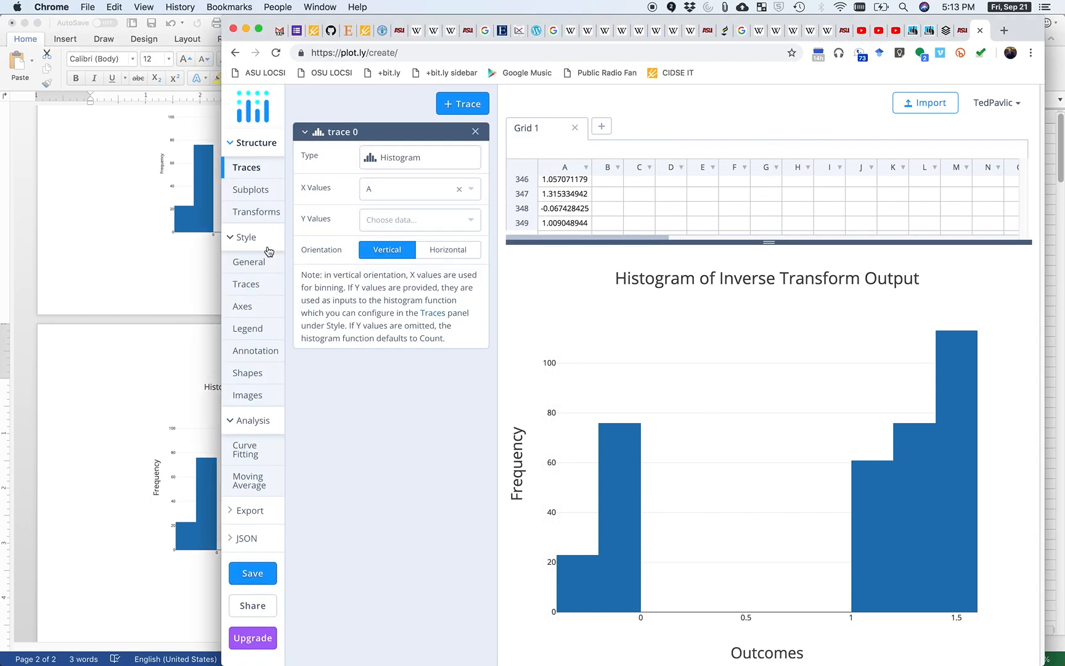
left_click(243, 307)
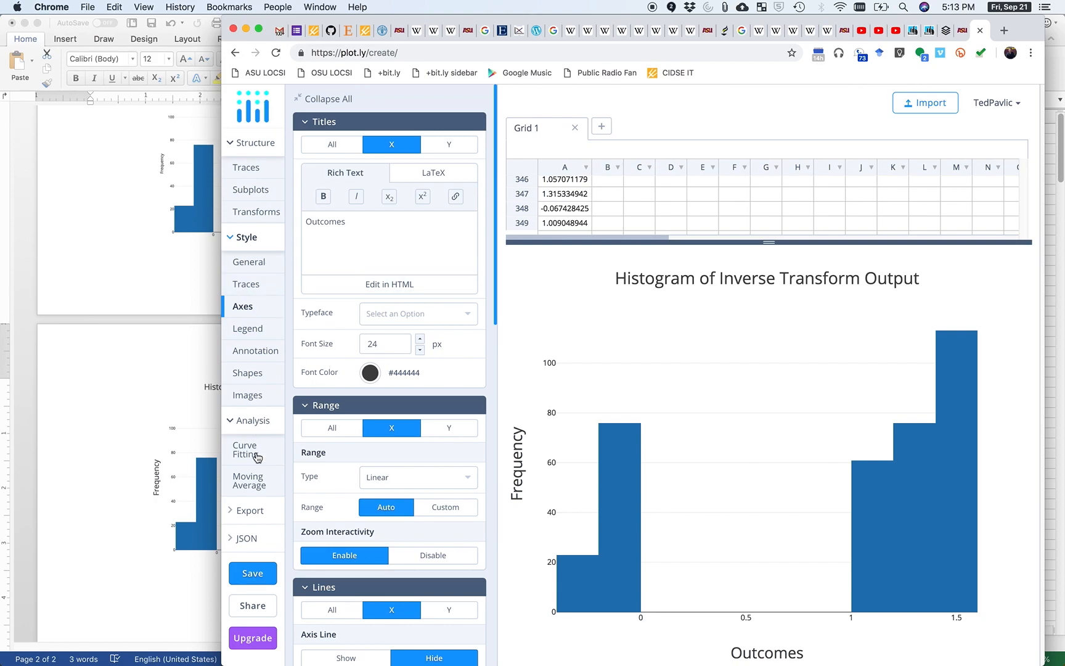
scroll(398, 503, "down", 1)
scroll(407, 459, "down", 3)
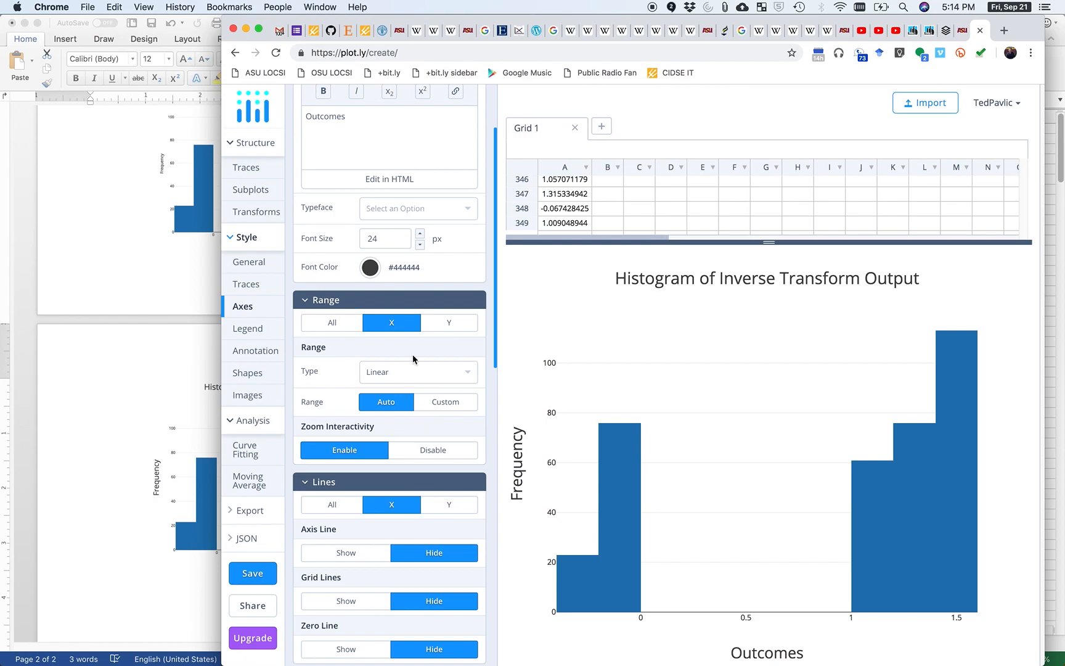
scroll(412, 355, "down", 12)
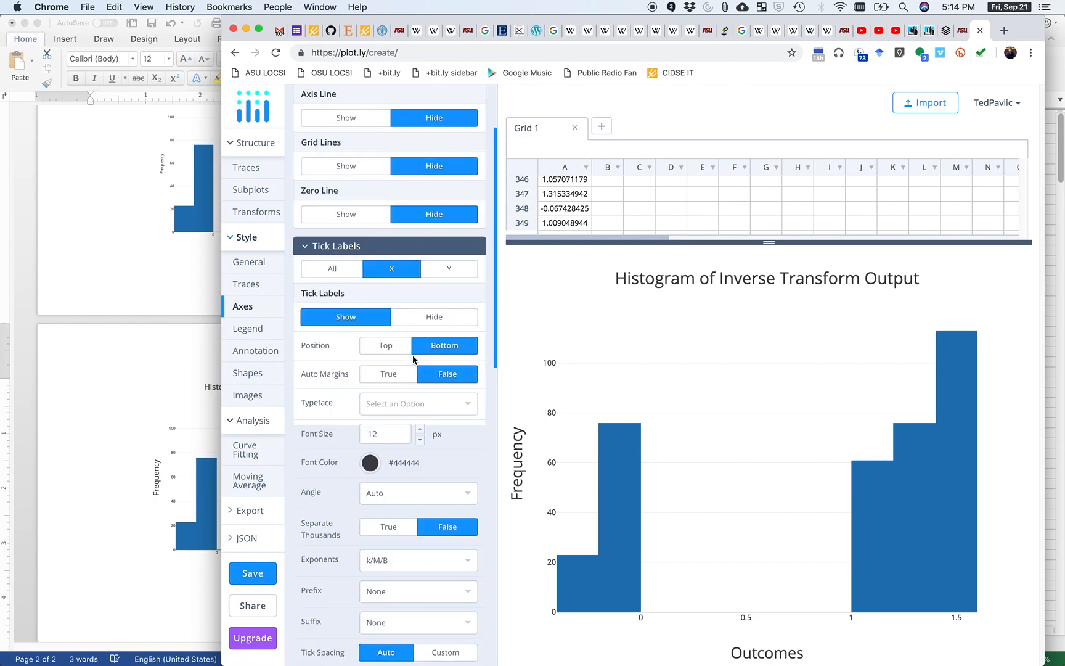
scroll(412, 359, "down", 2)
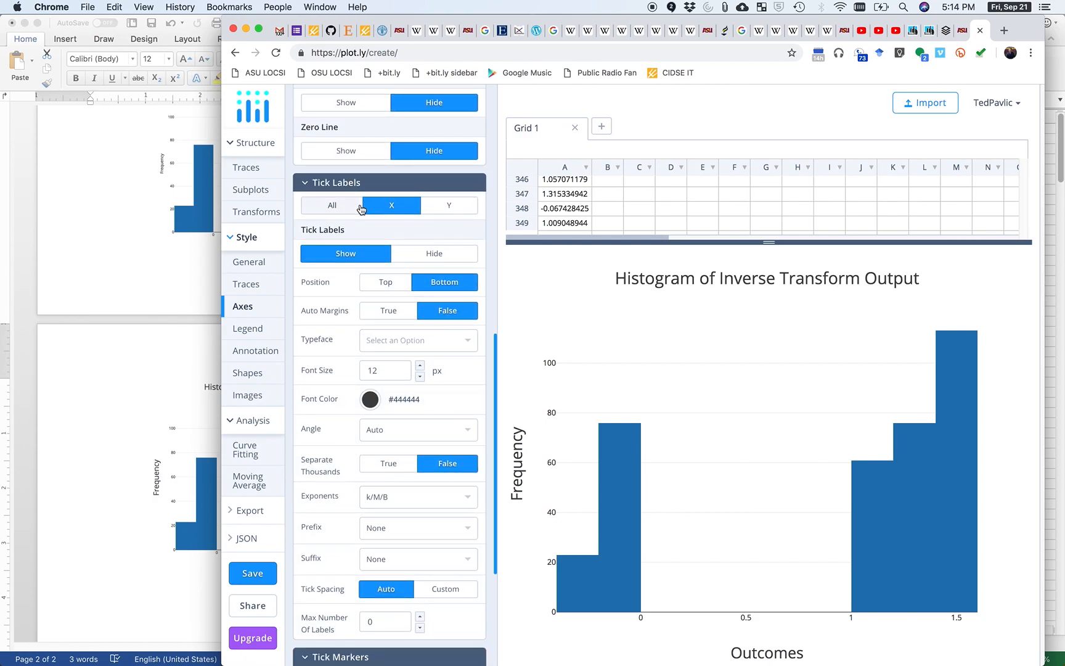
Set the X axis tick labels' font size to 22 px
left_click(420, 367)
left_click(420, 367)
left_click(420, 366)
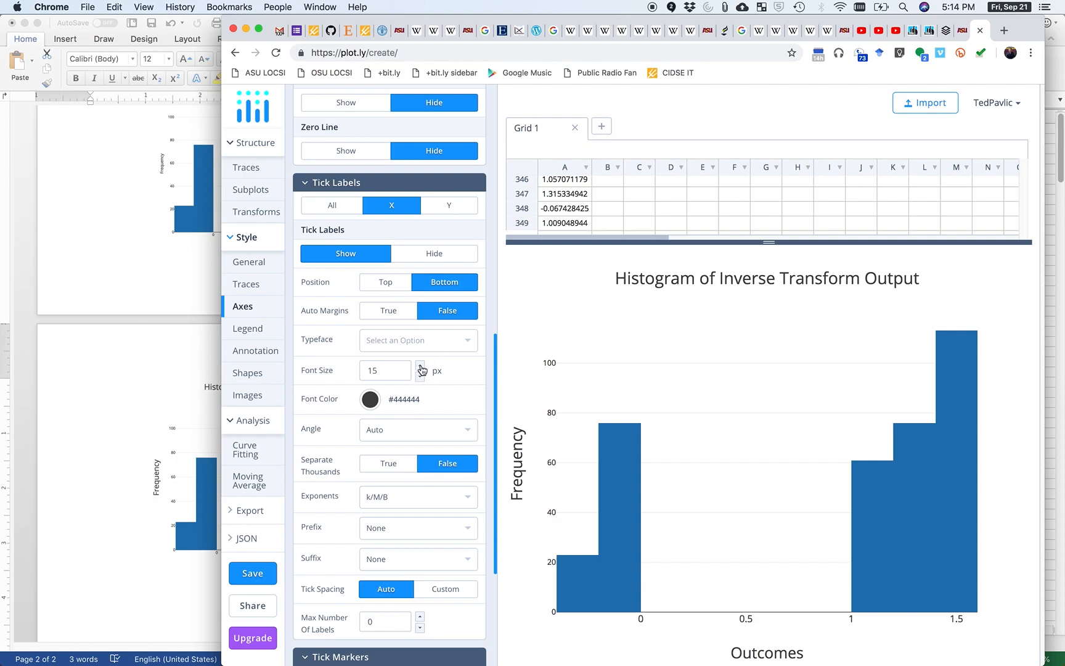
left_click(421, 367)
left_click(421, 367)
left_click(420, 366)
left_click(420, 367)
left_click(420, 367)
left_click(421, 366)
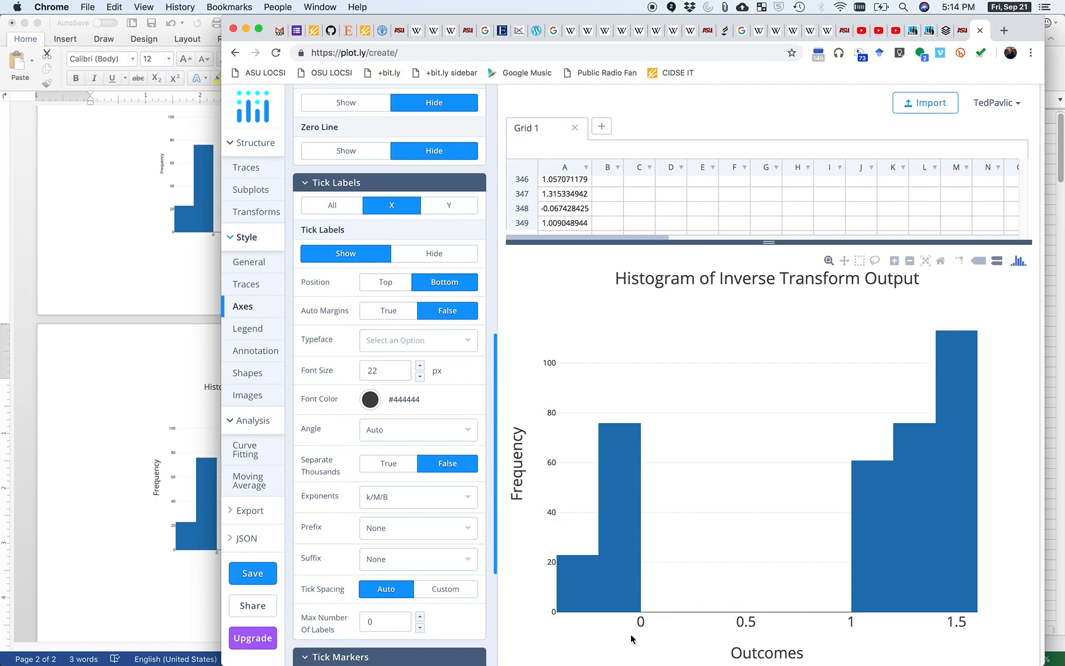
Set the tick label font size of all axes together to 25 px
left_click(330, 205)
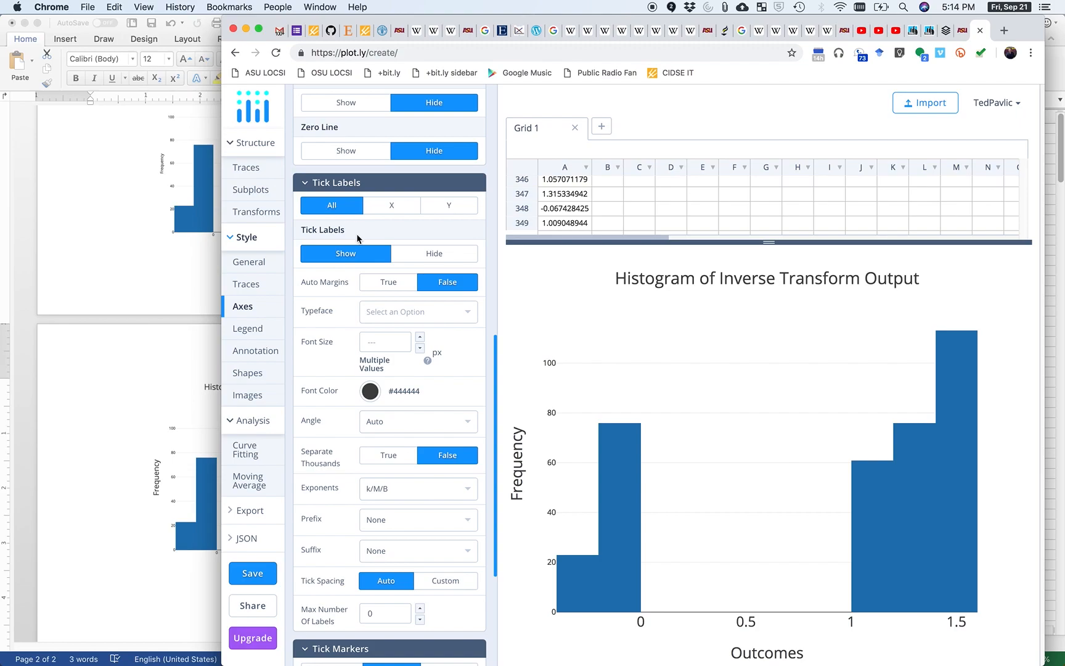
left_click(420, 337)
left_click(420, 338)
left_click(420, 338)
left_click(420, 337)
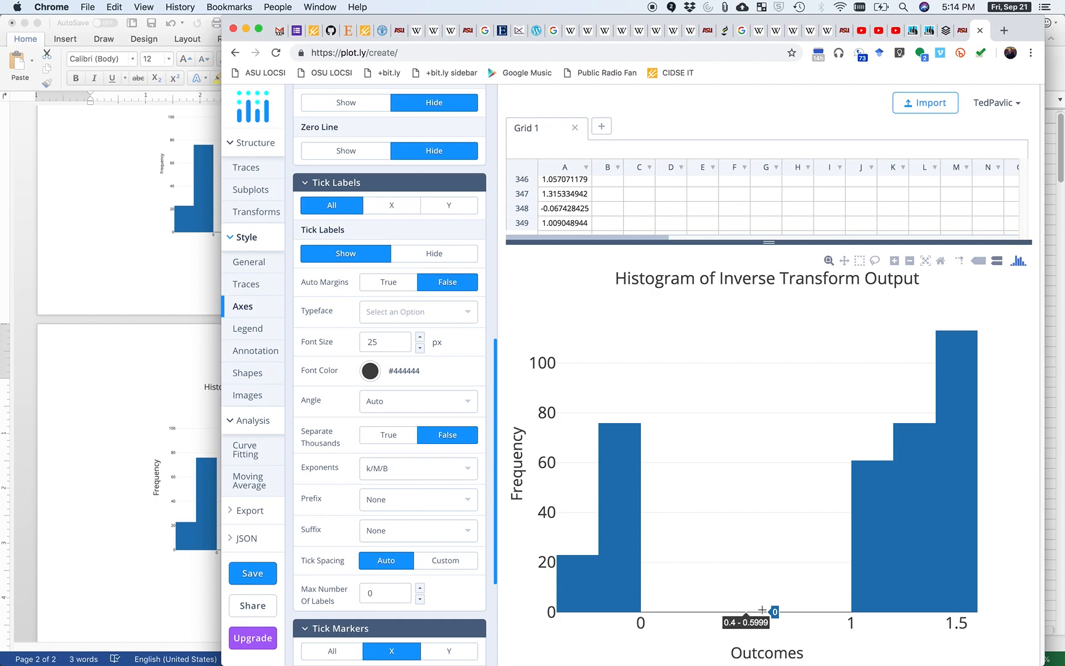
Switch to Word and review the equations and histograms on the document's first page
key("super+Tab")
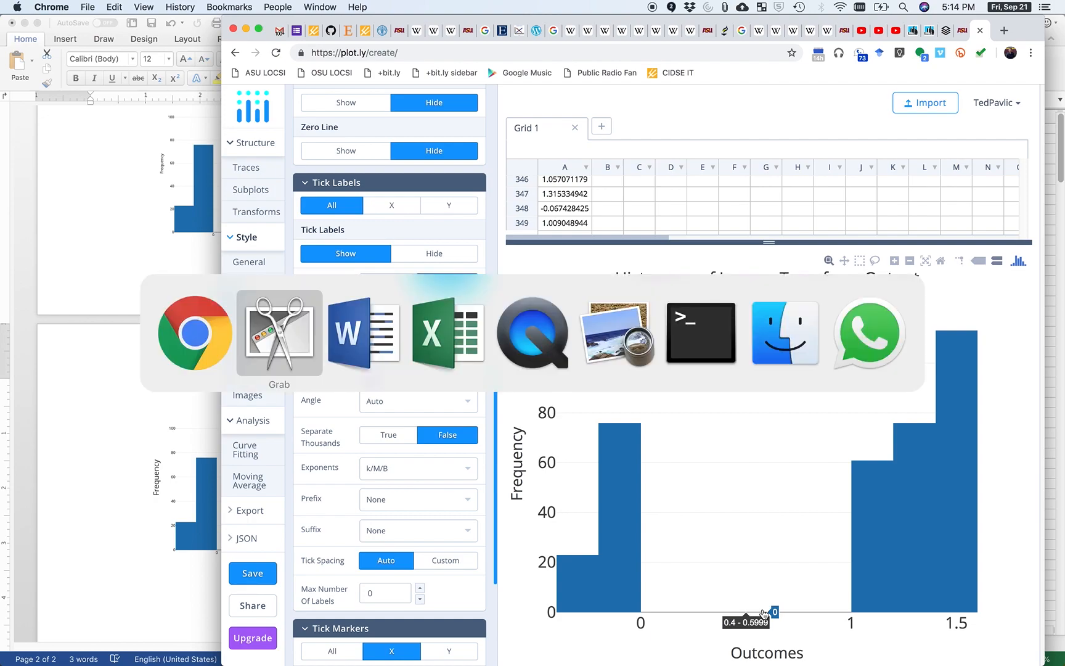
key("super+Tab")
scroll(449, 348, "up", 3)
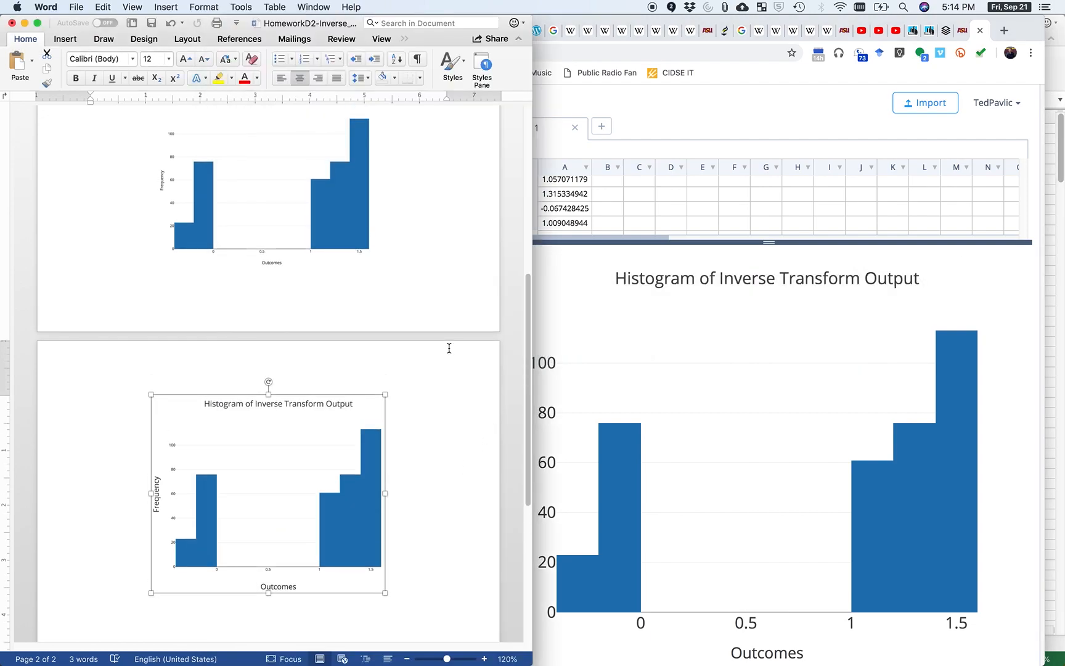
scroll(449, 348, "up", 5)
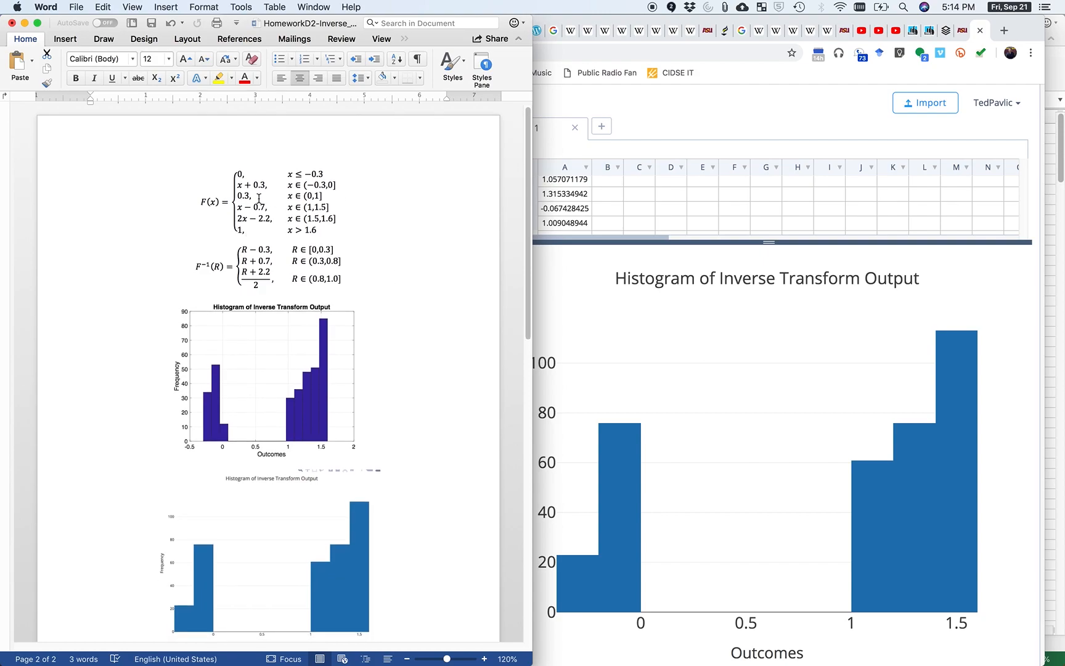
left_click(260, 266)
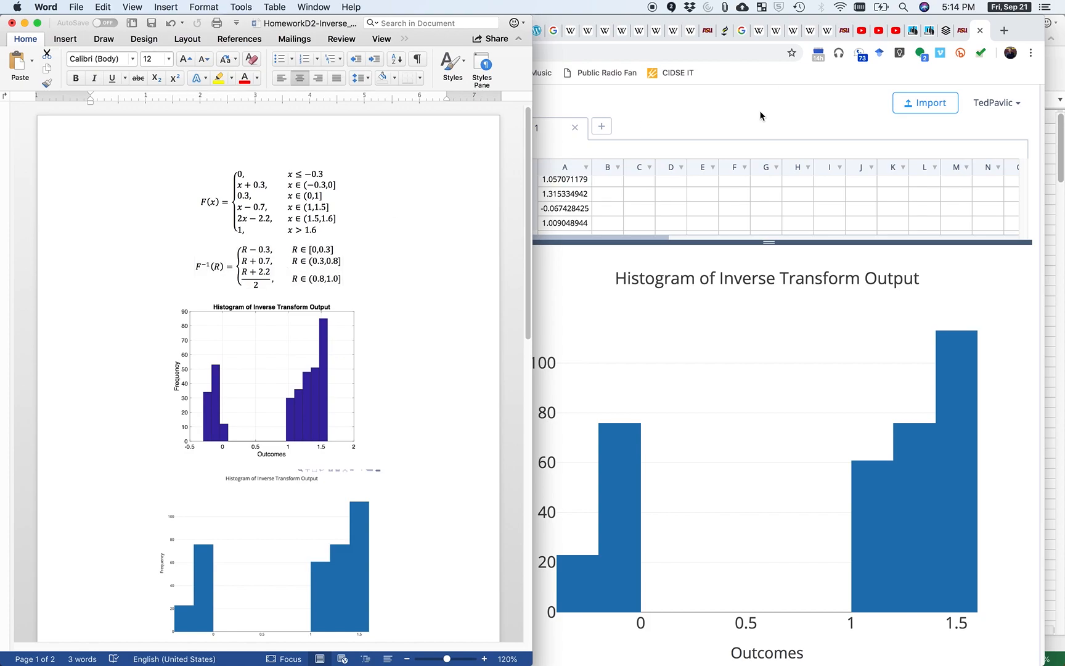
Switch to the Excel workbook and examine the inverse transform IF formula in cell B5, cancelling any edit
key("super+Tab")
key("super+Tab")
key("super+Tab")
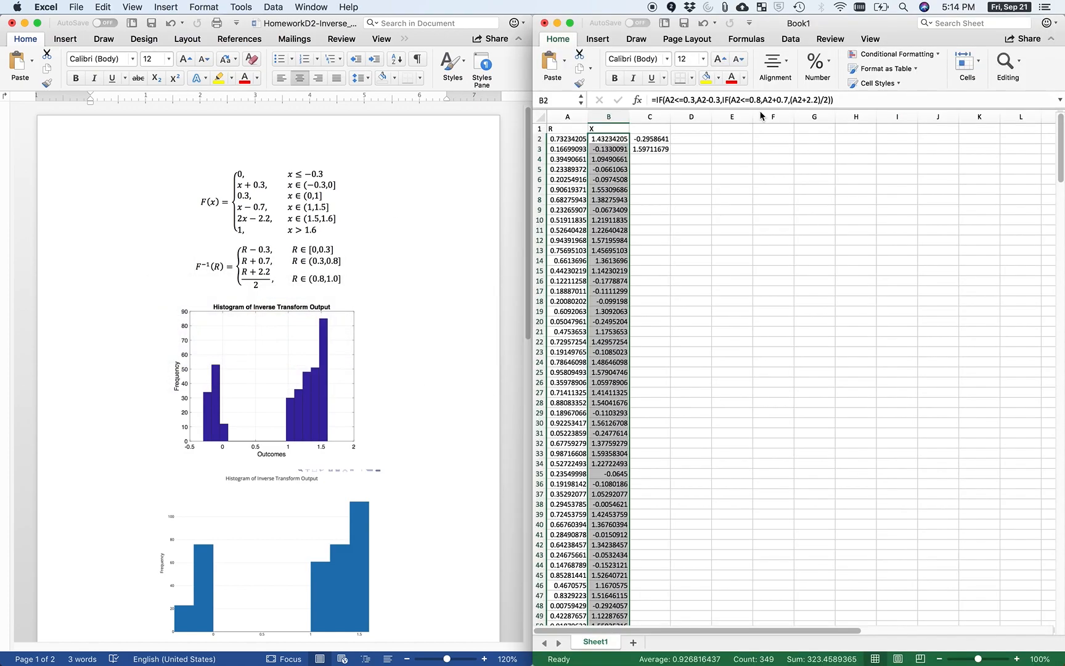
left_click(614, 169)
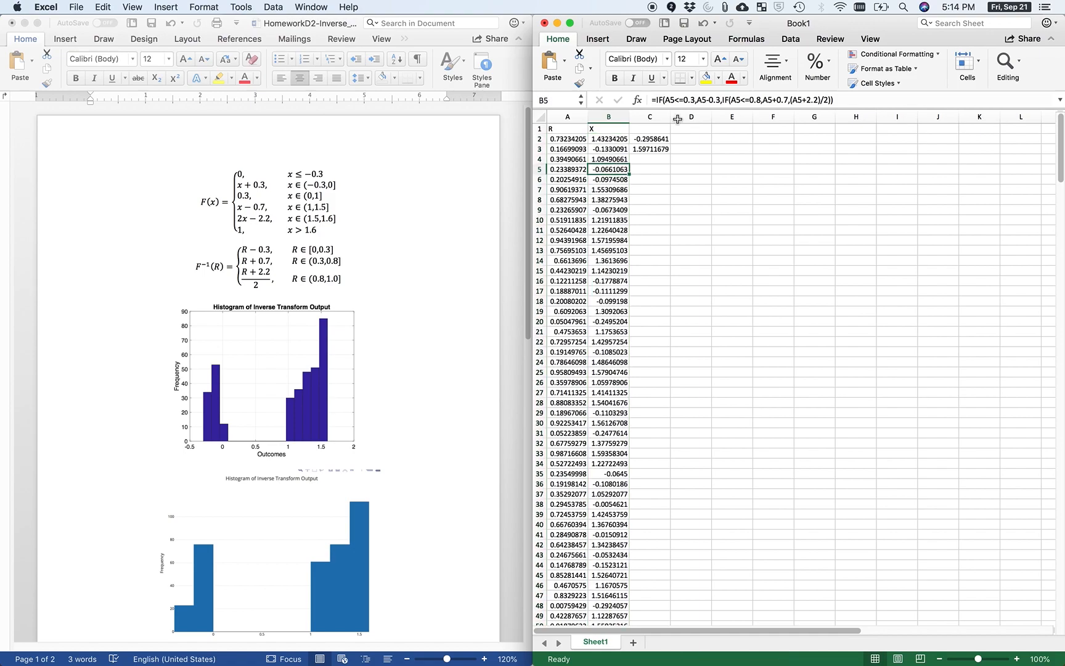
left_click(746, 99)
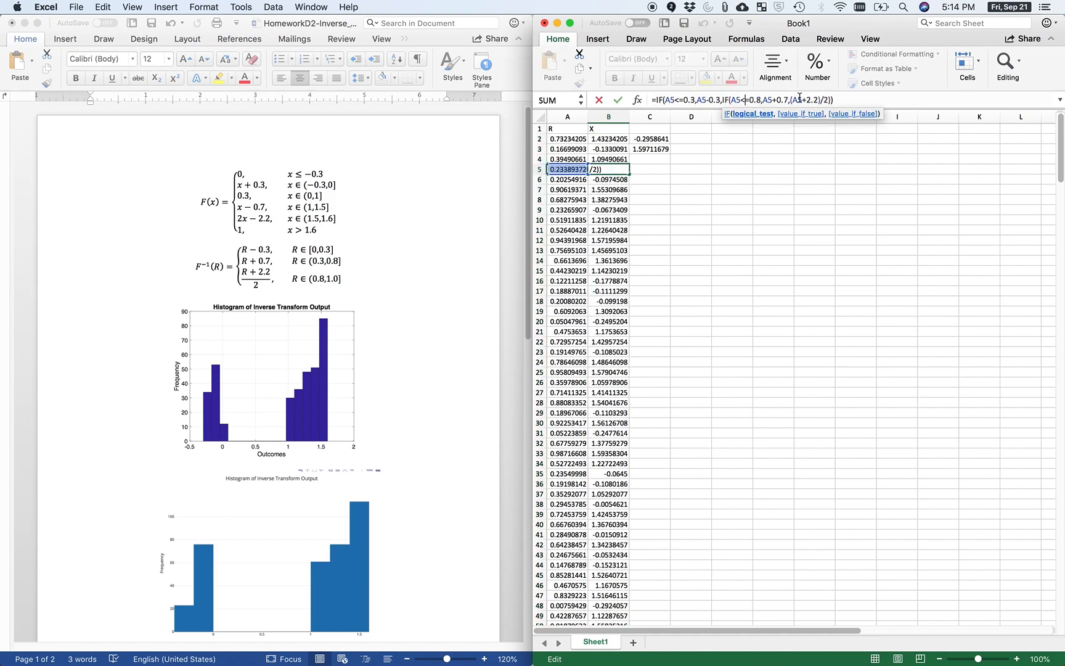
left_click(641, 211)
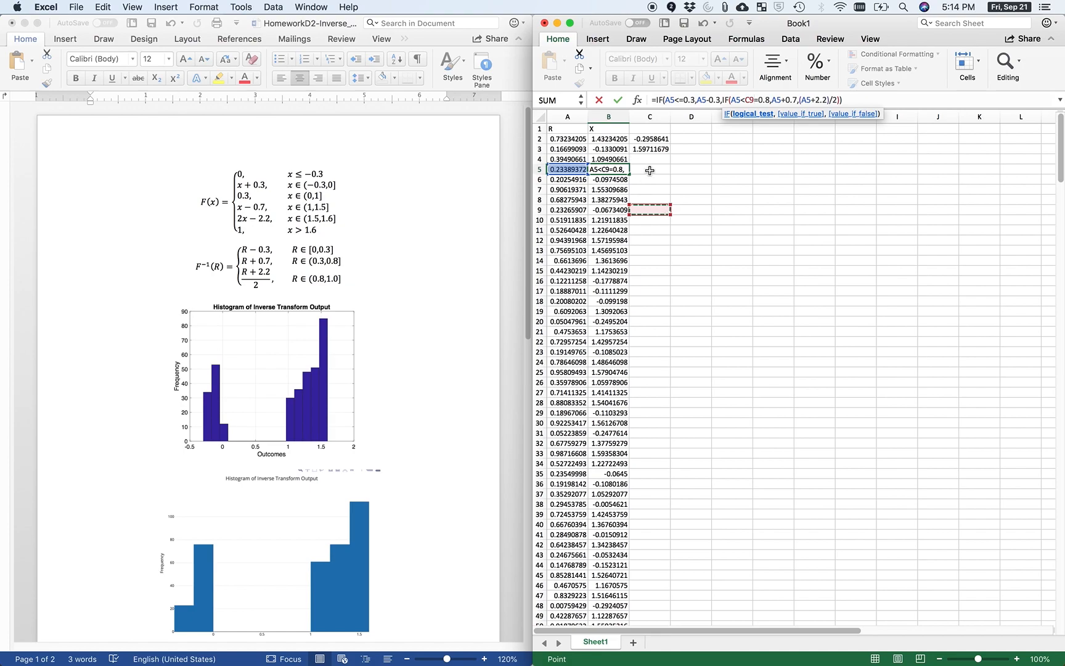
key("Escape")
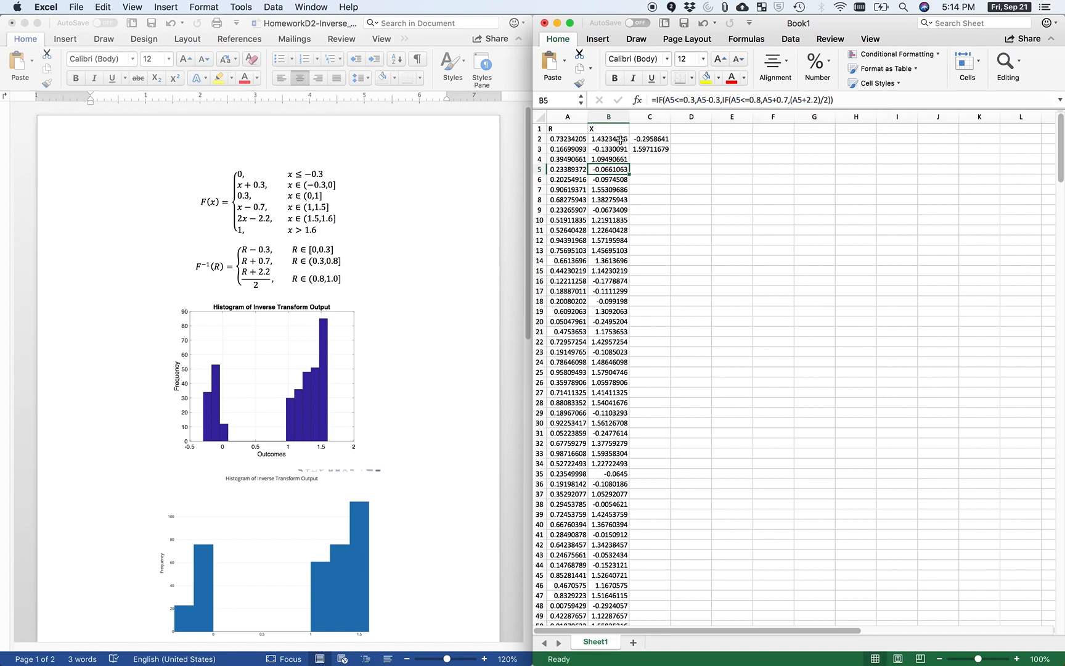